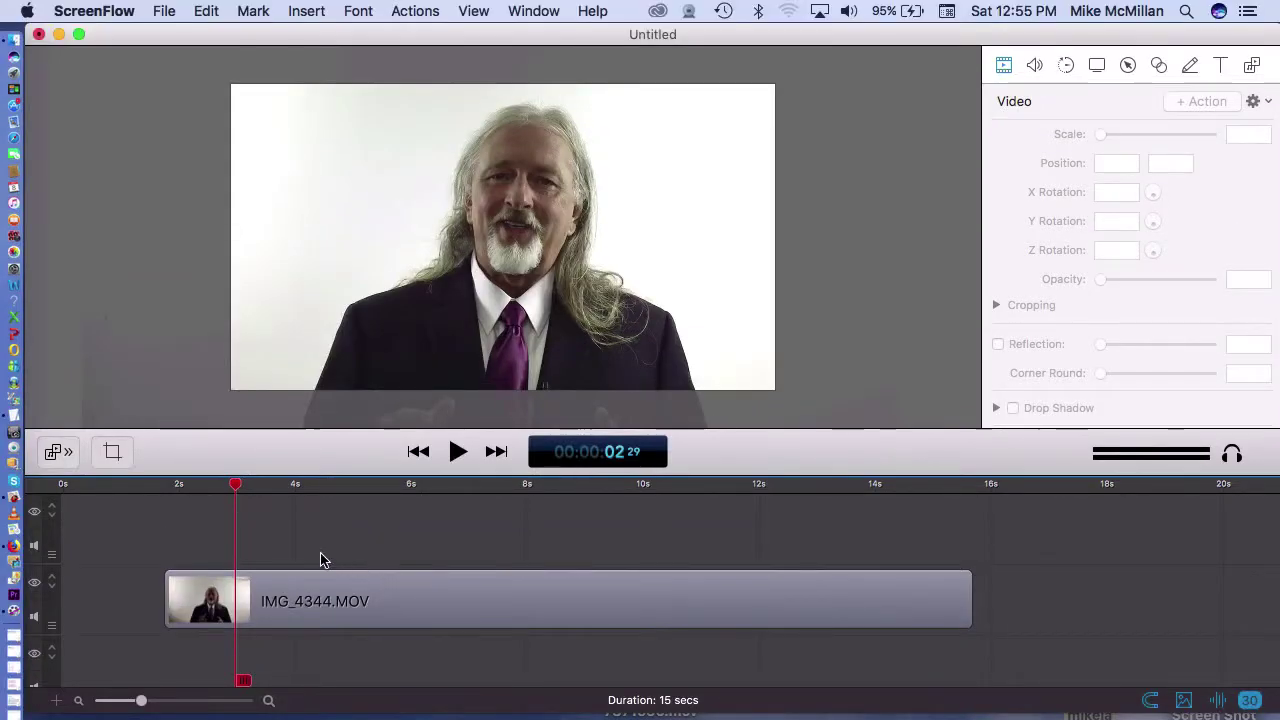
Add a text box to the video at 00:00:07;15 and place it in the left part of the frame beside the speaker.
click(267, 484)
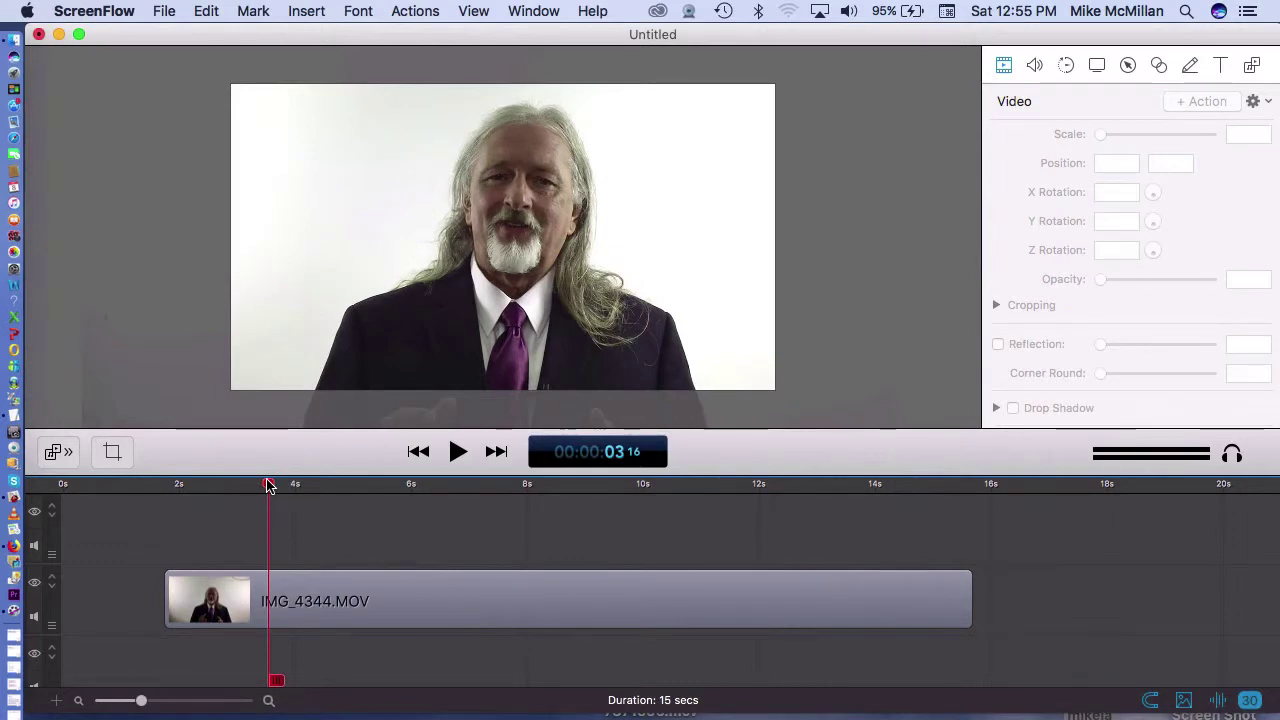
key(space)
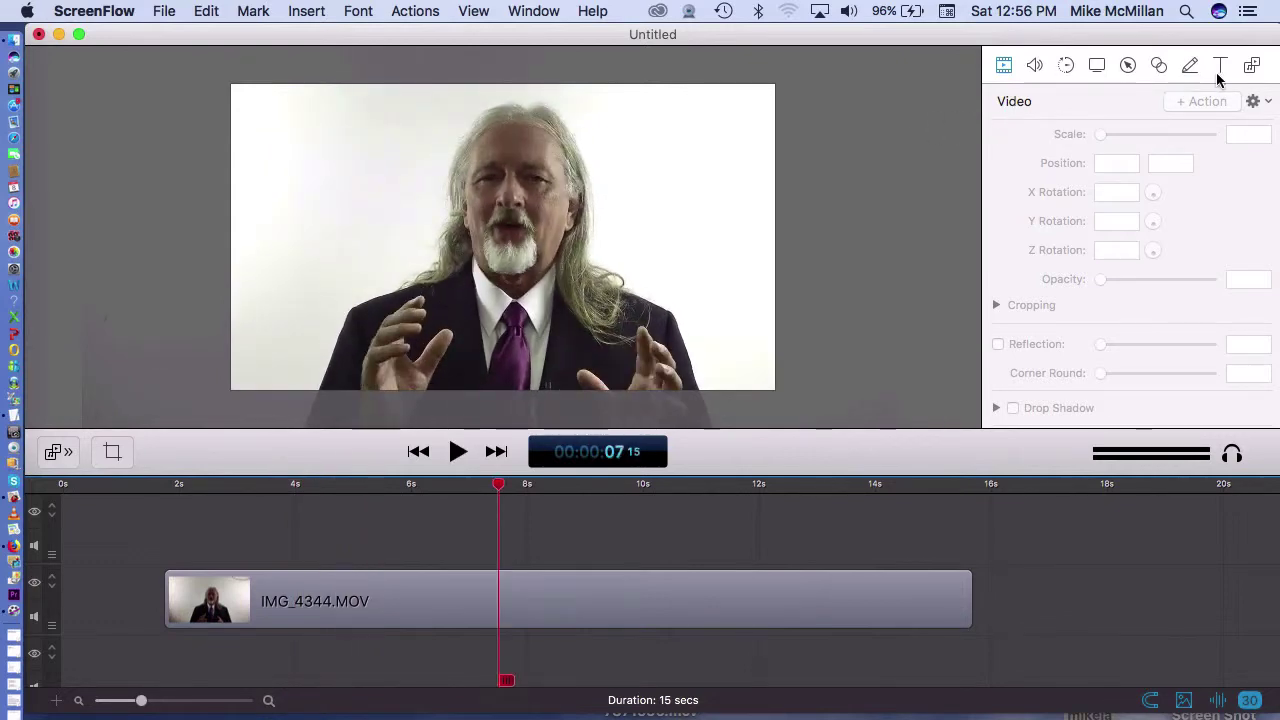
click(1222, 66)
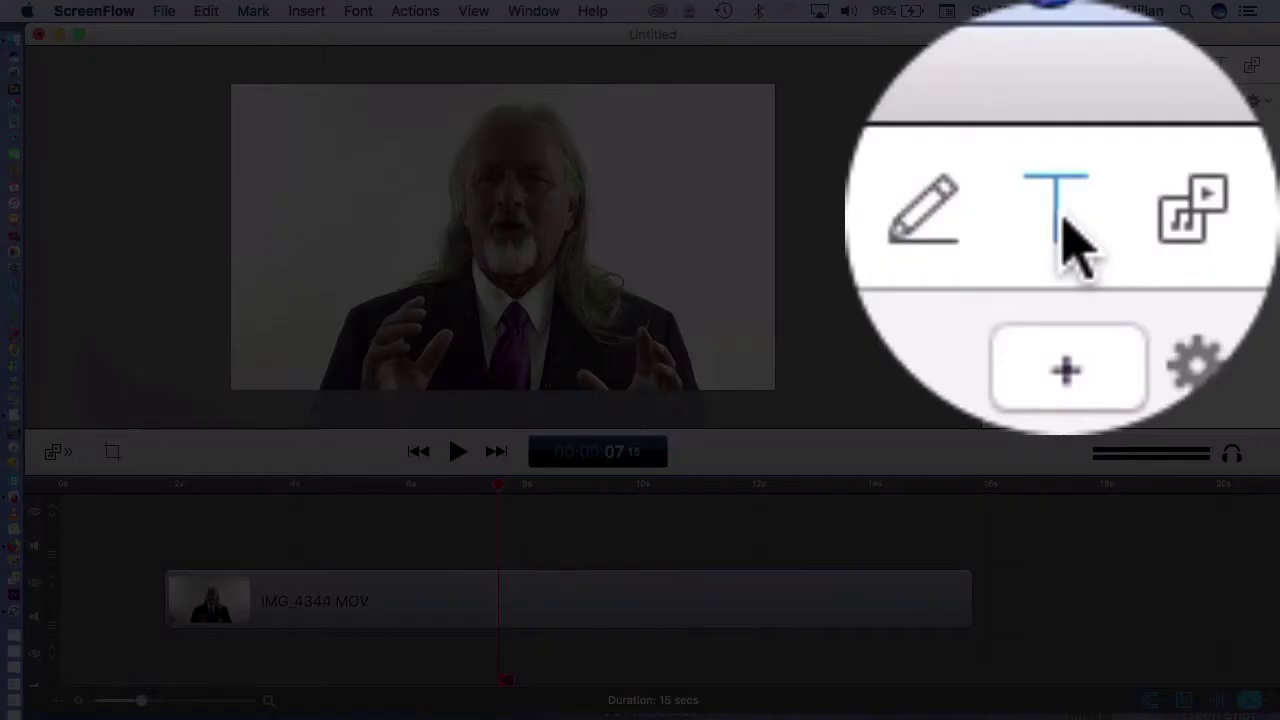
click(1222, 101)
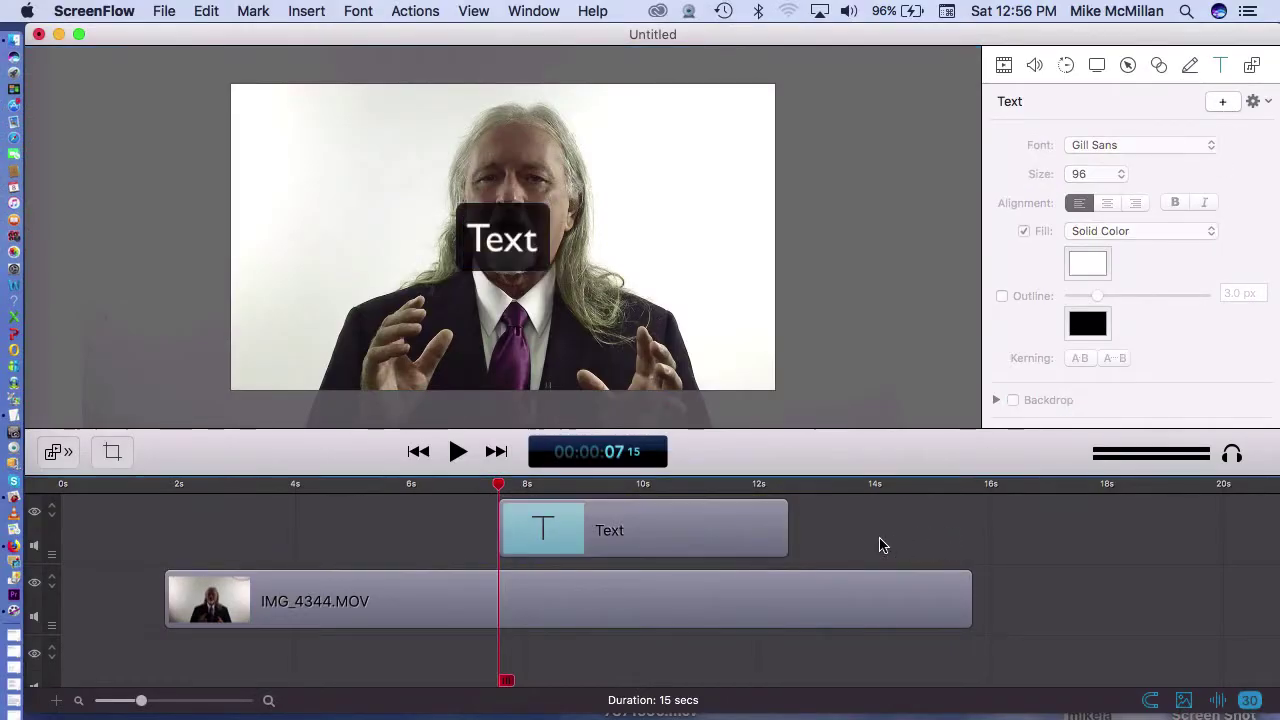
drag(500, 255, 358, 248)
click(133, 348)
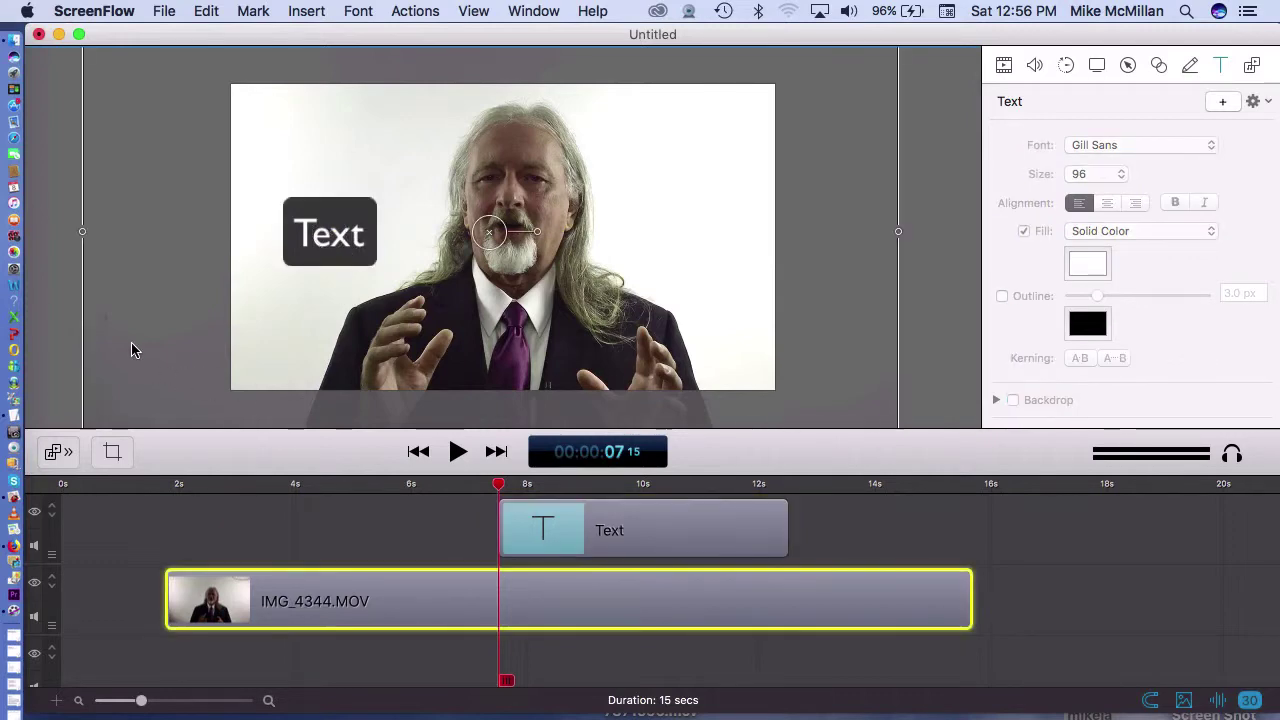
Turn the text box's backdrop off, shift the box slightly toward the speaker, and turn the backdrop back on.
click(615, 530)
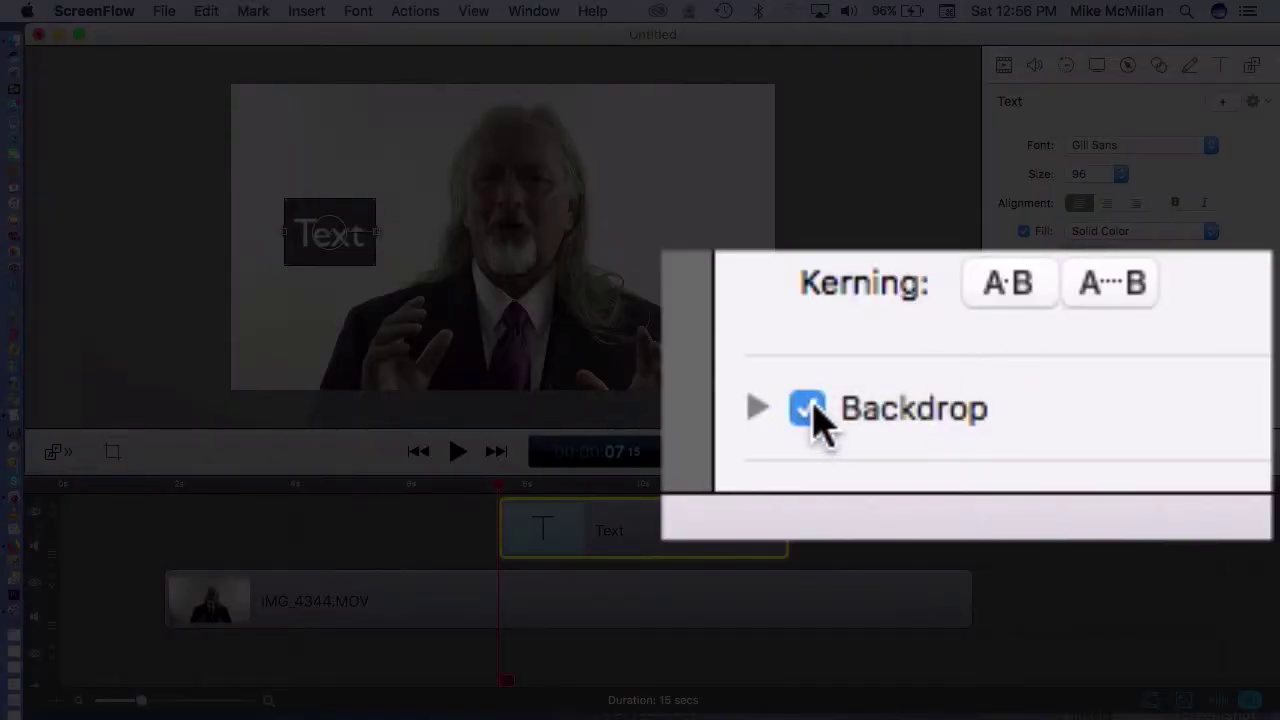
click(1013, 400)
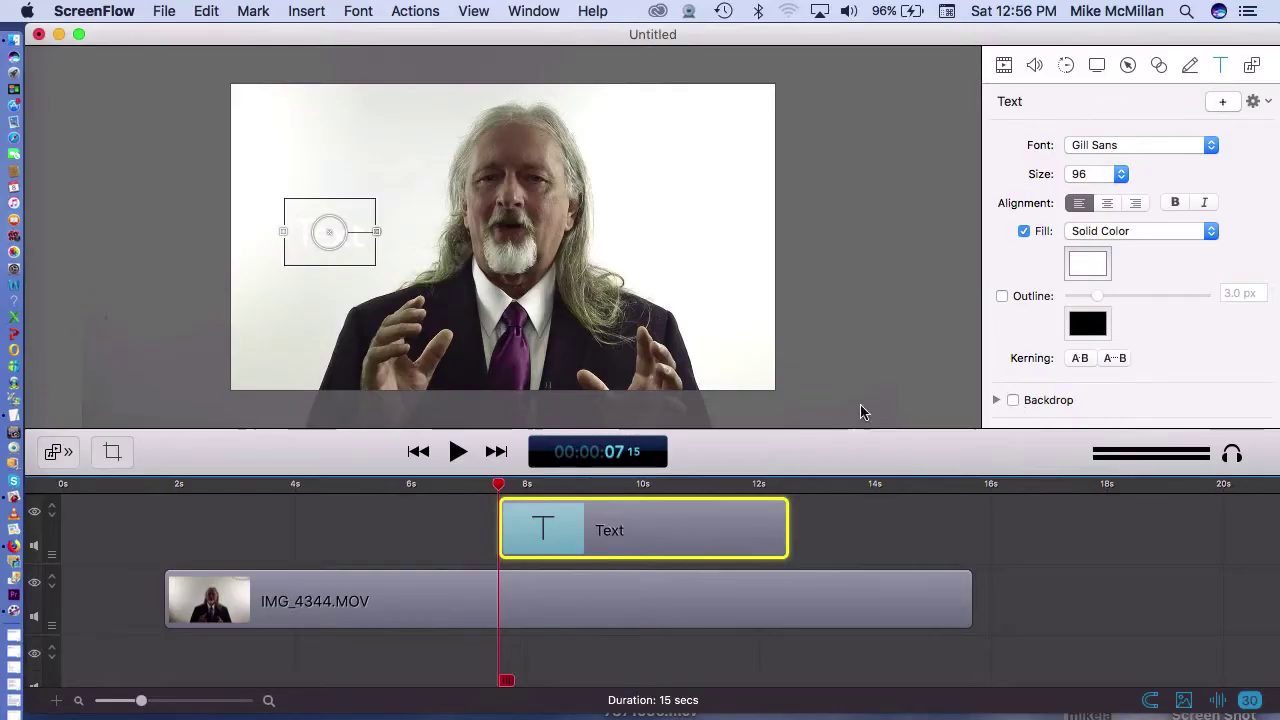
drag(363, 240, 390, 256)
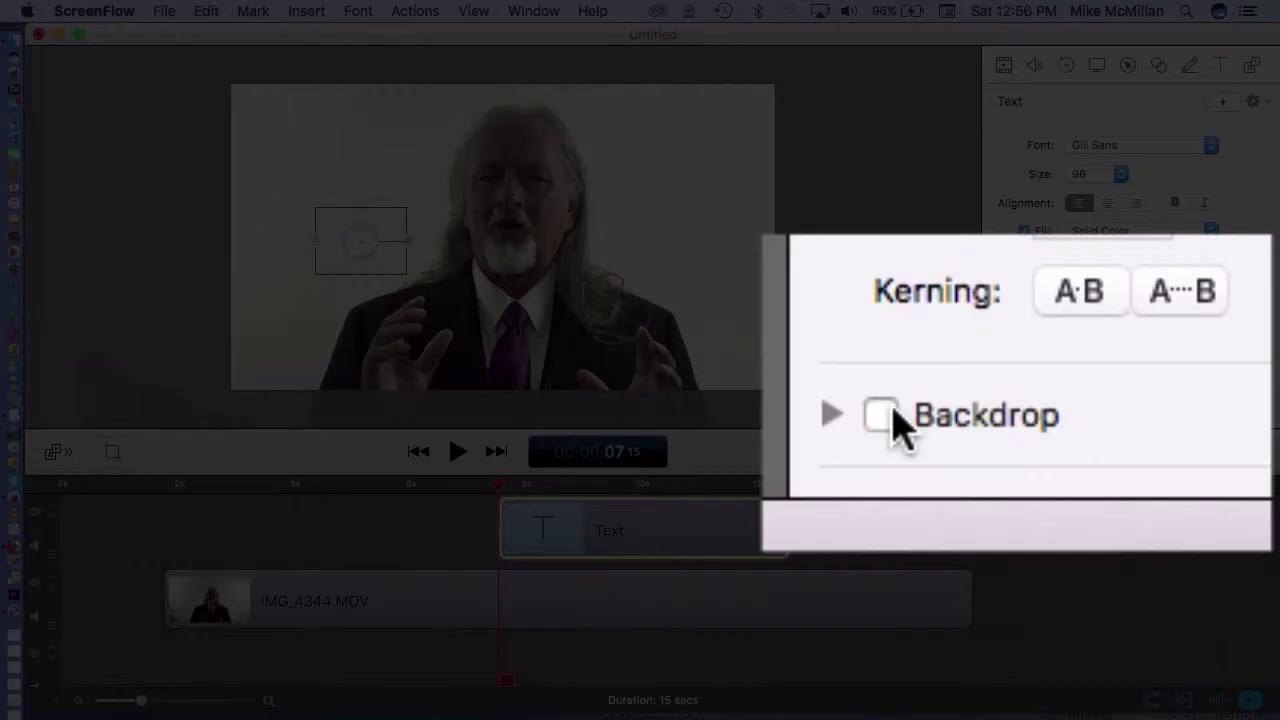
click(882, 415)
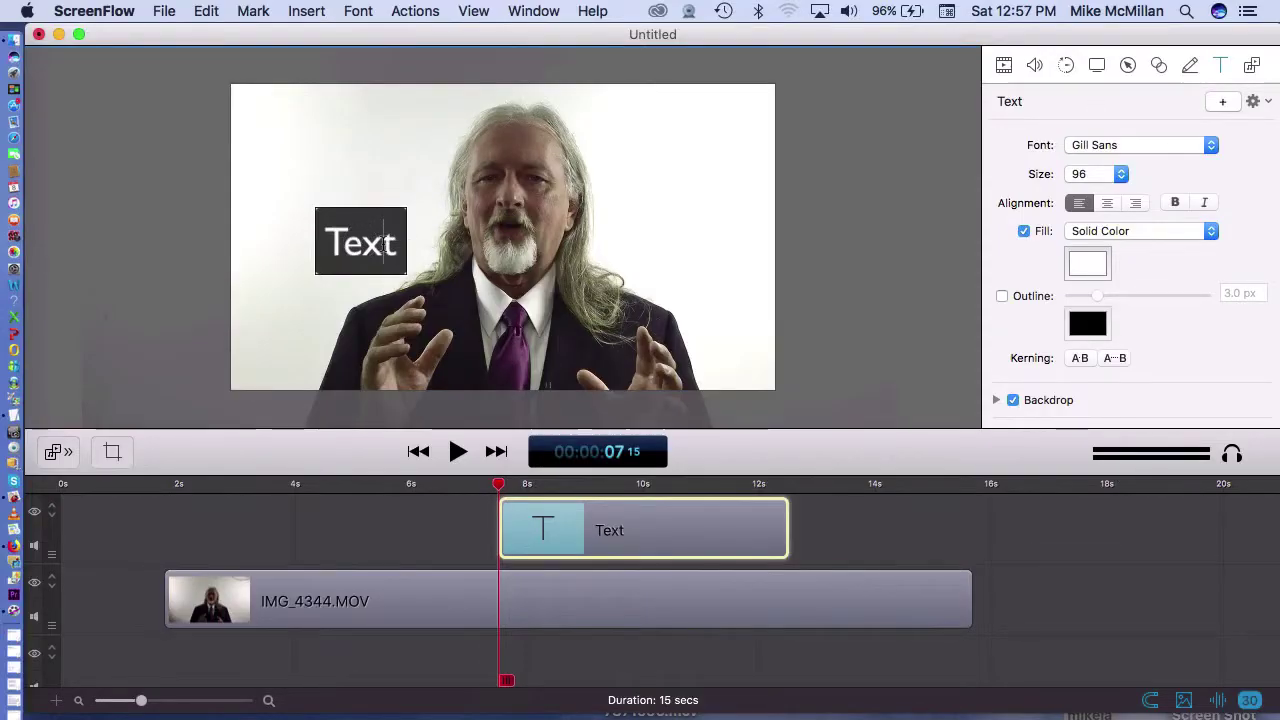
Replace the placeholder text with "Why this method works..." and move the caption to the lower centre of the frame.
double_click(384, 243)
key(super+a)
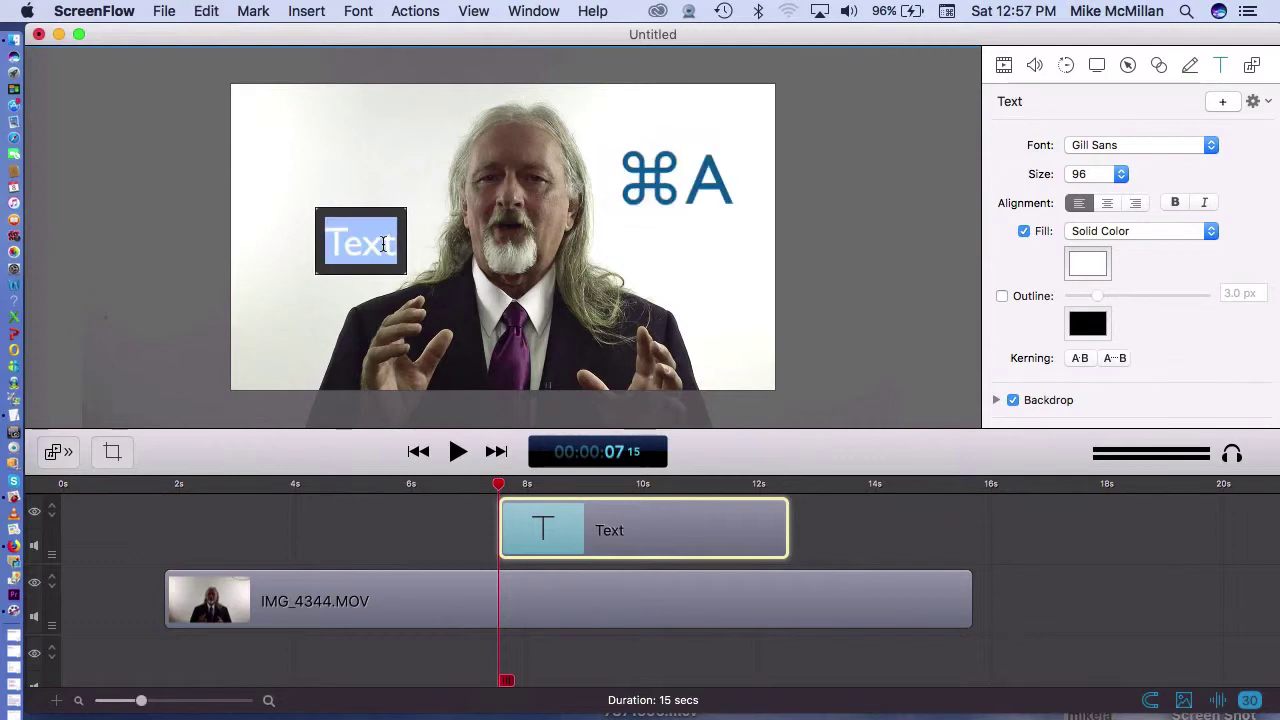
text(Why)
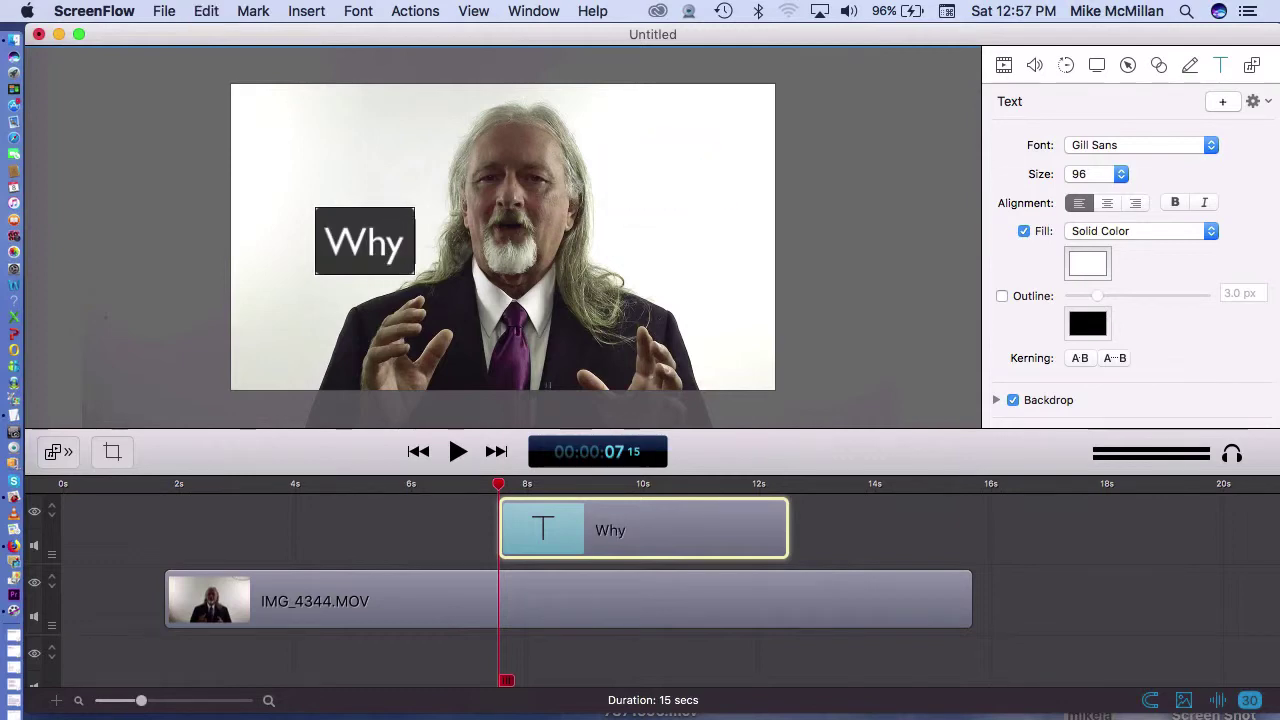
text( this meth)
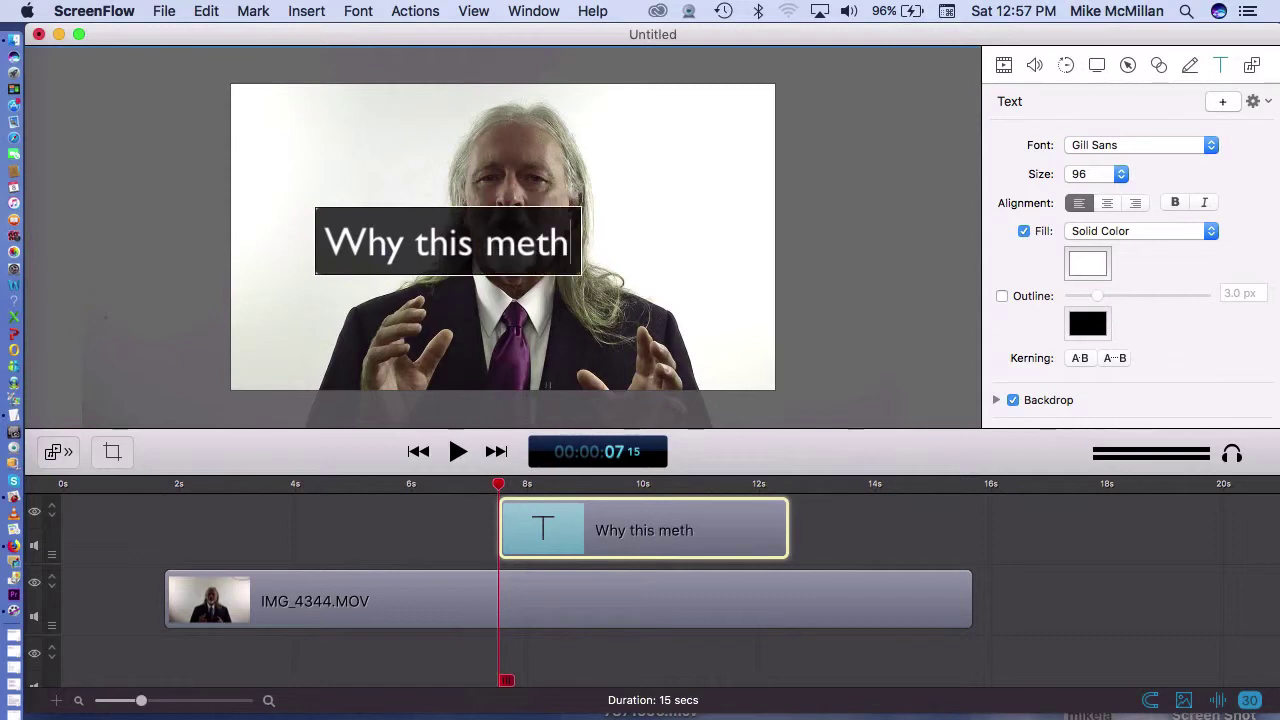
text(od works)
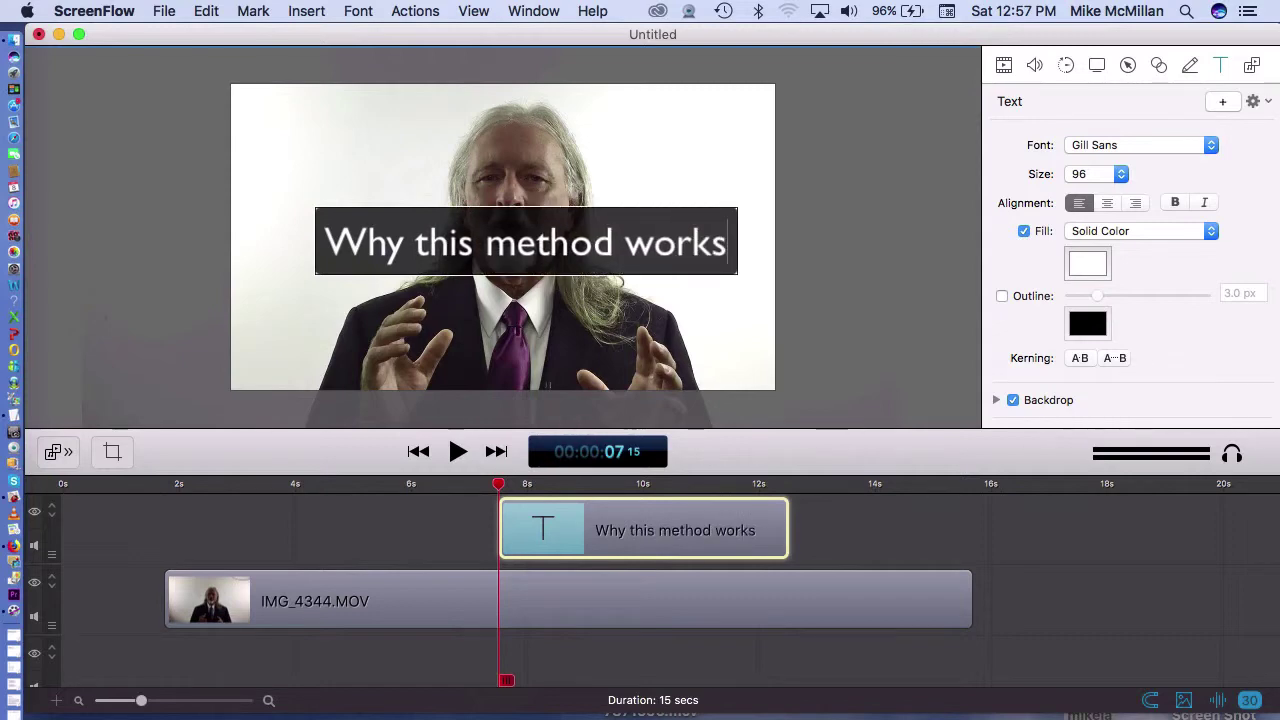
text(...)
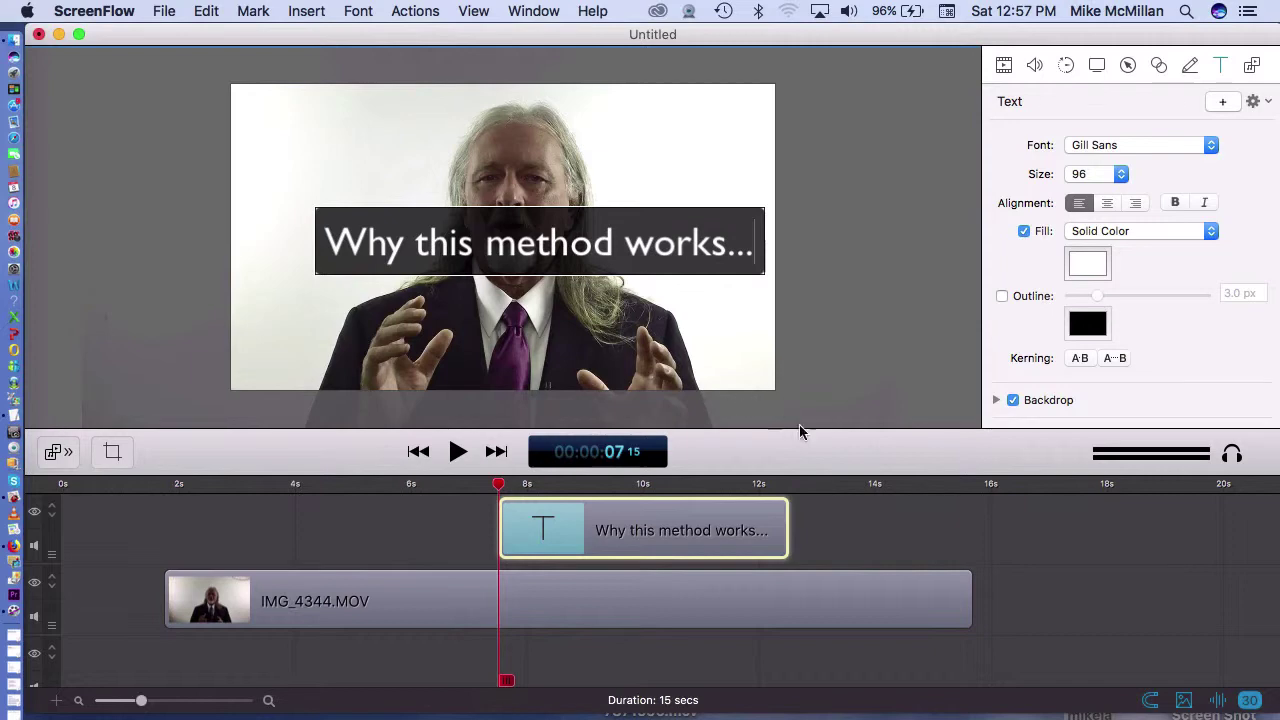
drag(725, 254, 690, 342)
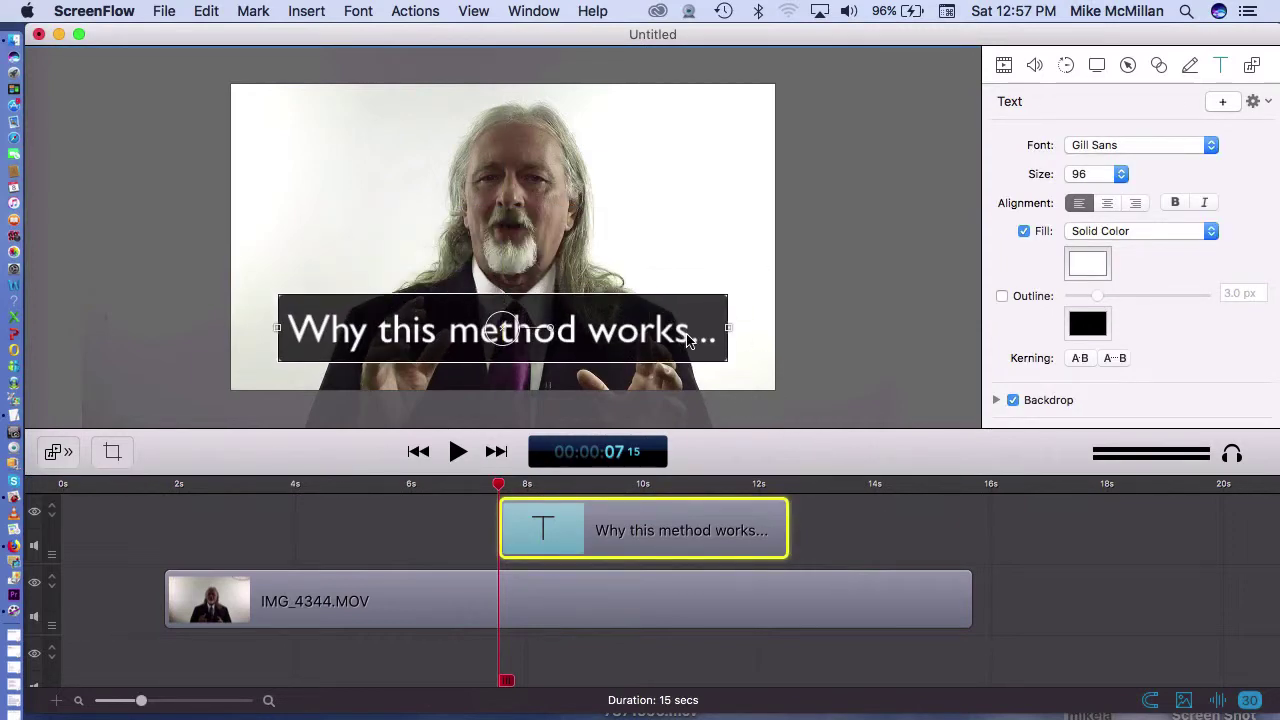
click(889, 544)
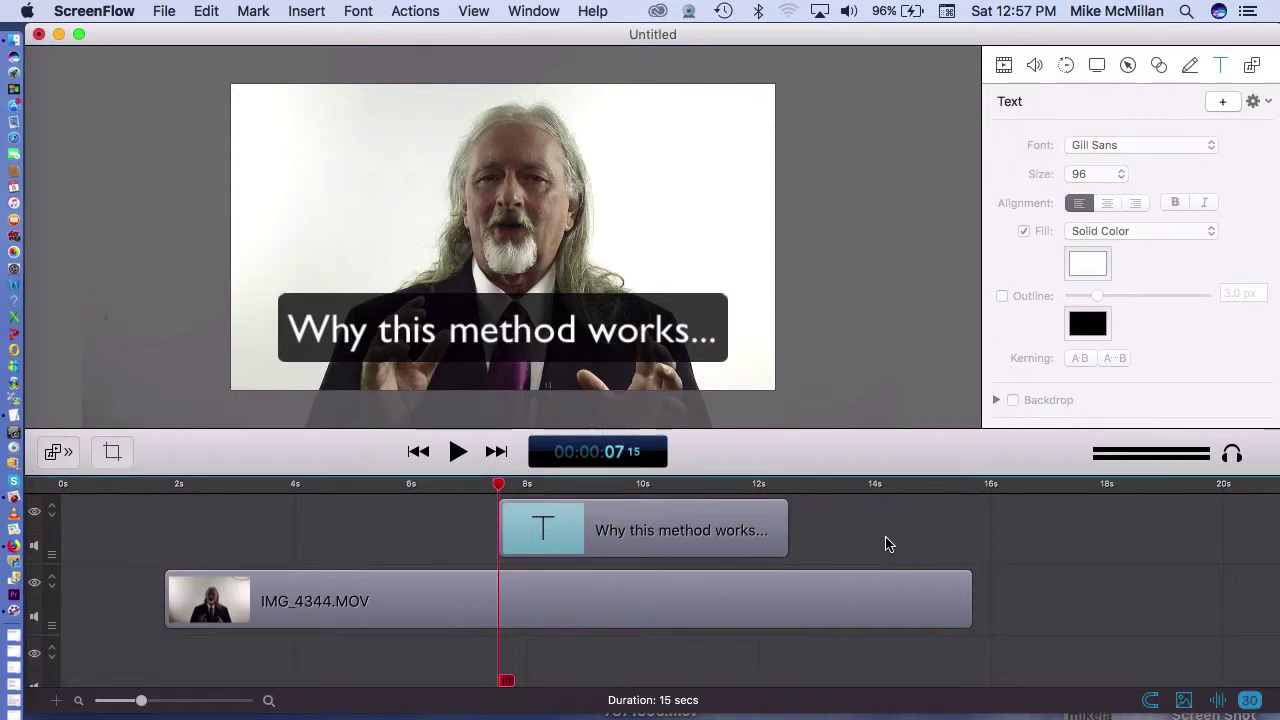
Play the video from just before the caption clip to preview how the caption appears.
click(453, 487)
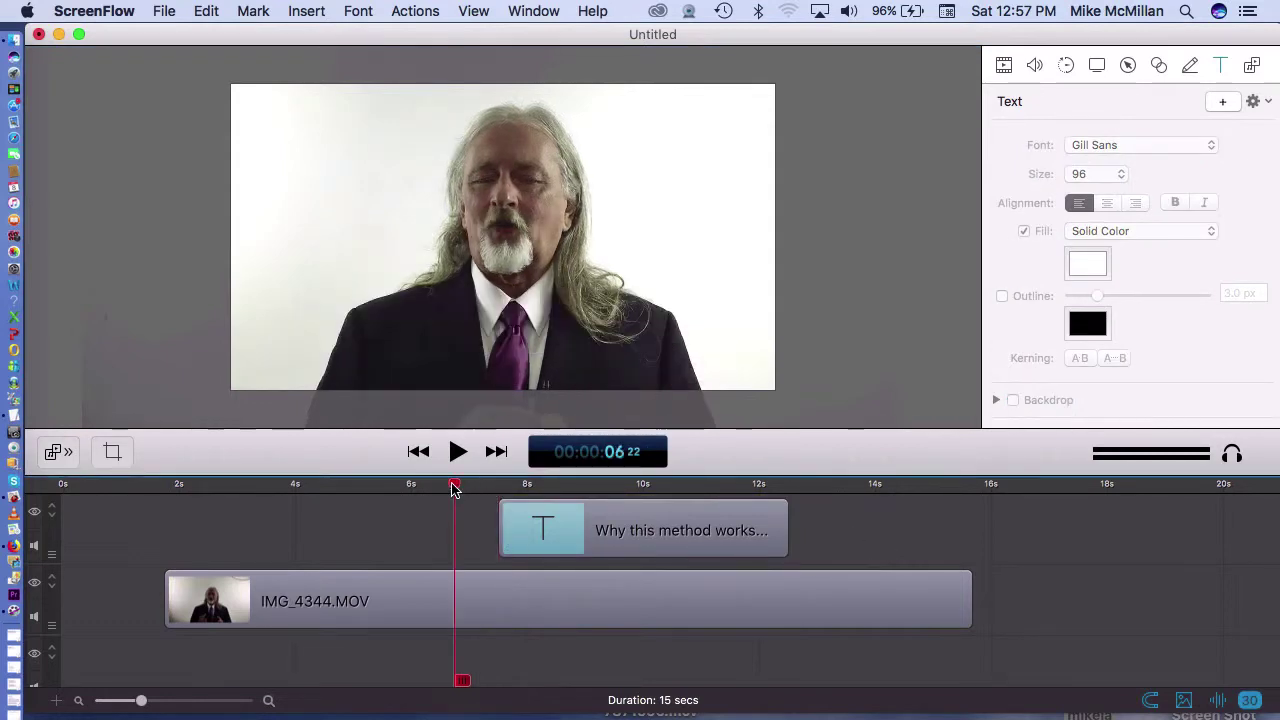
key(space)
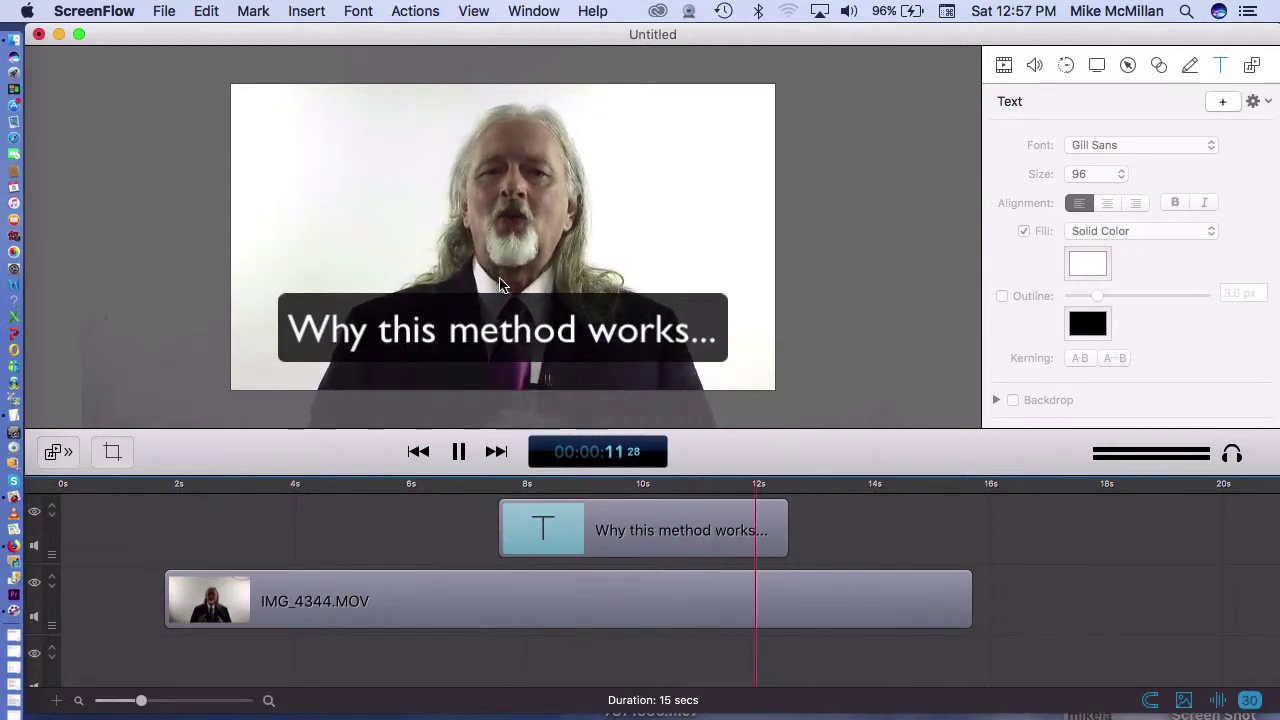
click(476, 491)
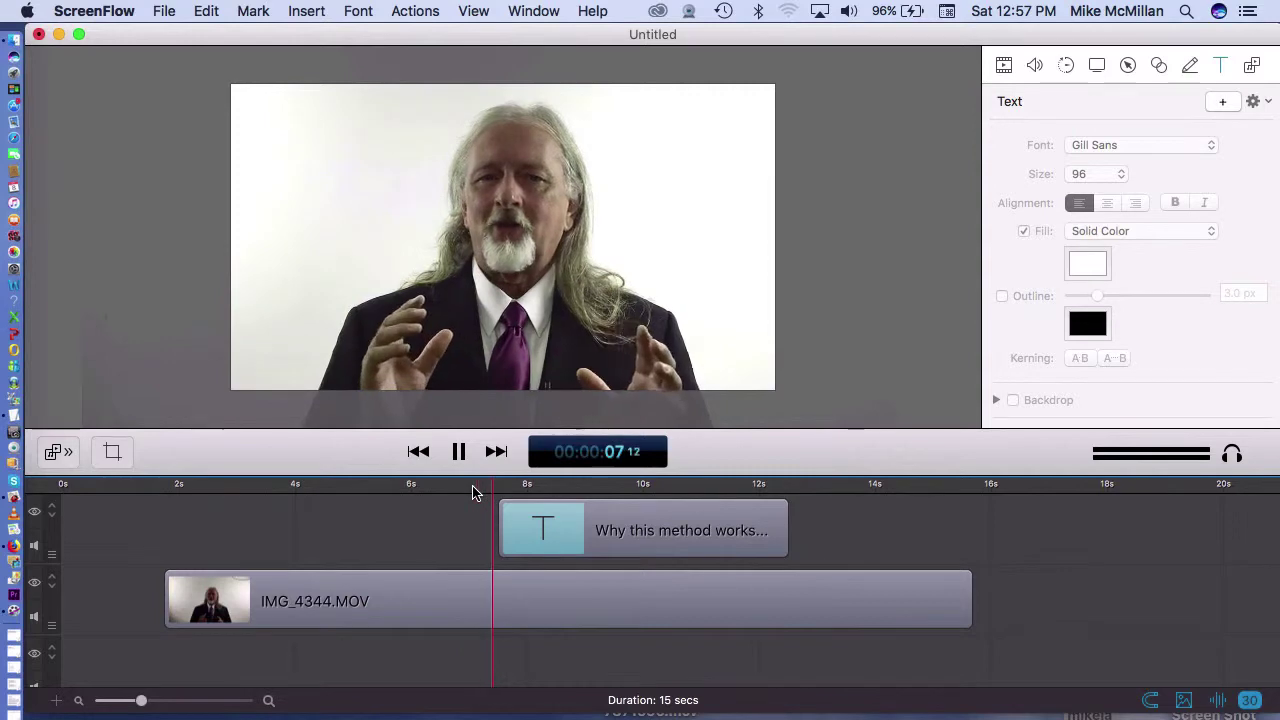
key(space)
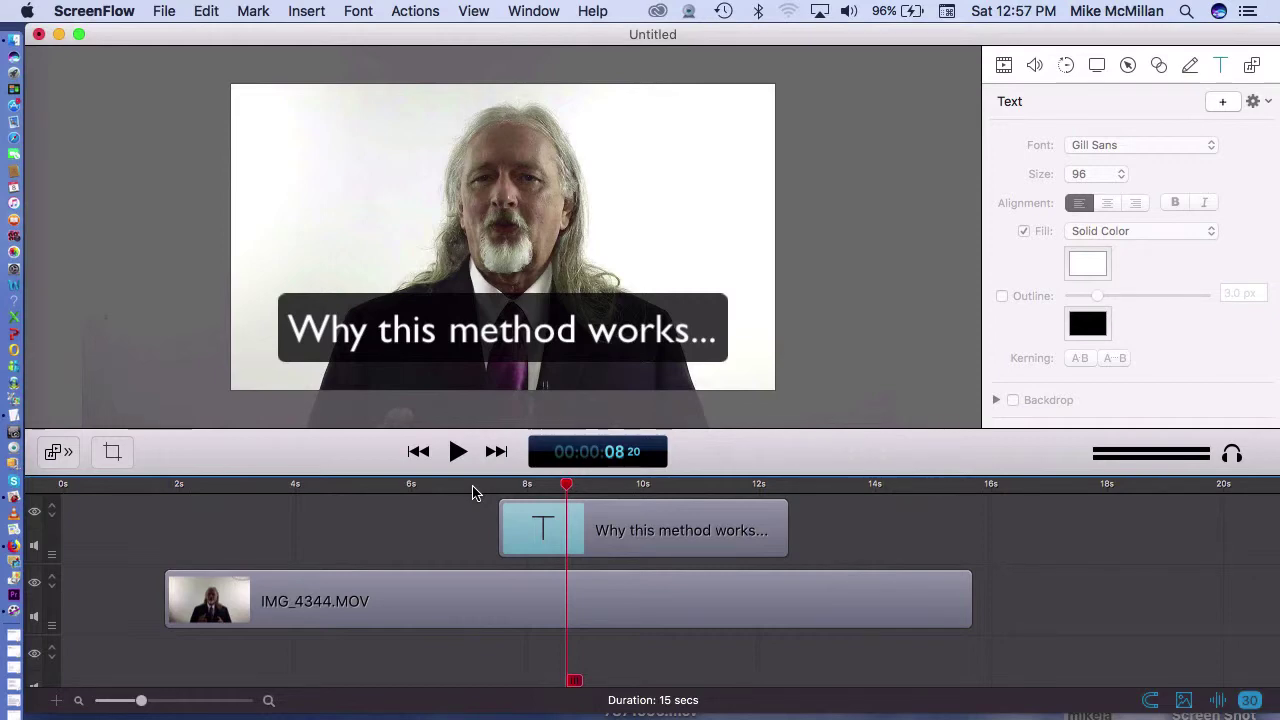
Add a video motion action to the caption clip at 00:00:09;04.
mouse_move(707, 522)
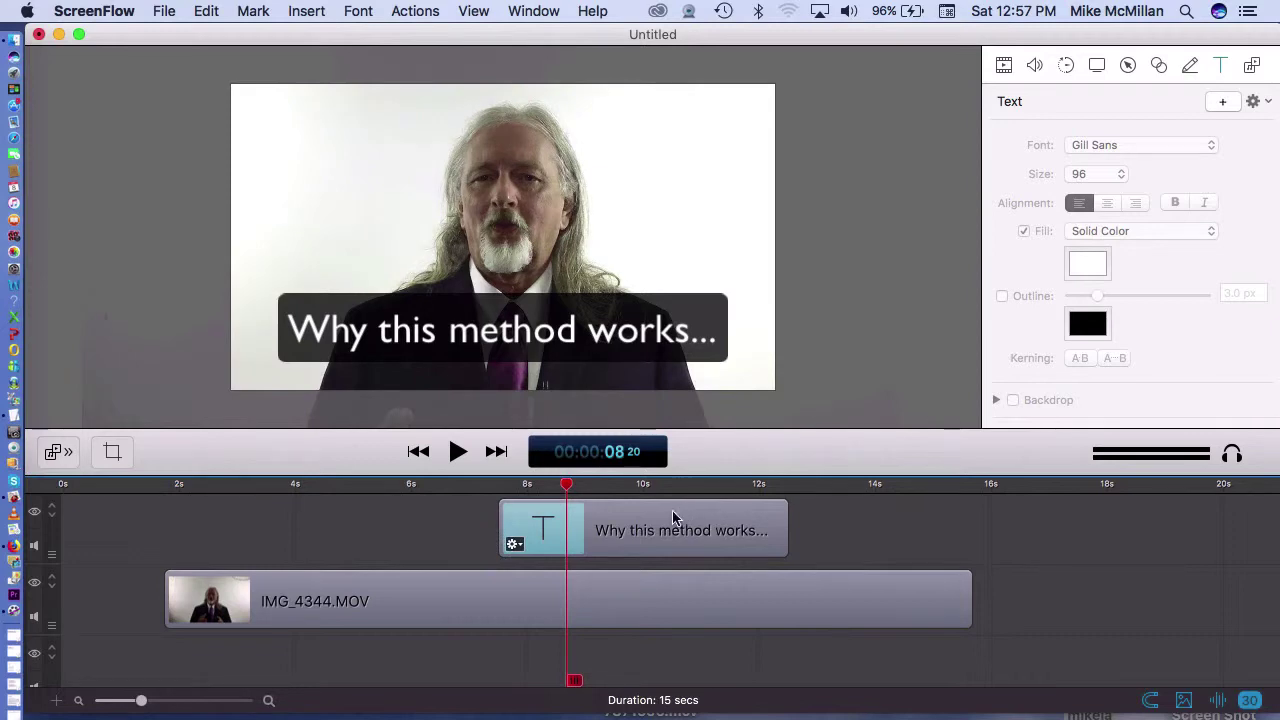
drag(569, 488, 587, 512)
click(650, 537)
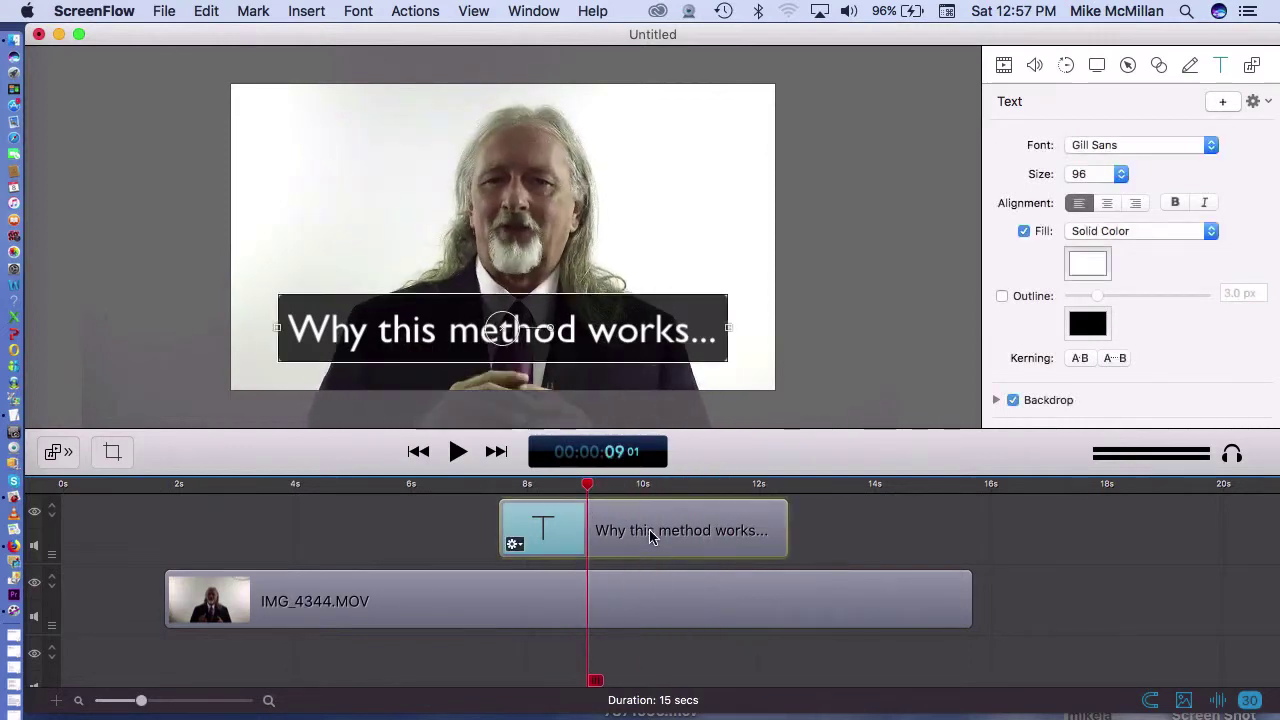
drag(588, 487, 593, 492)
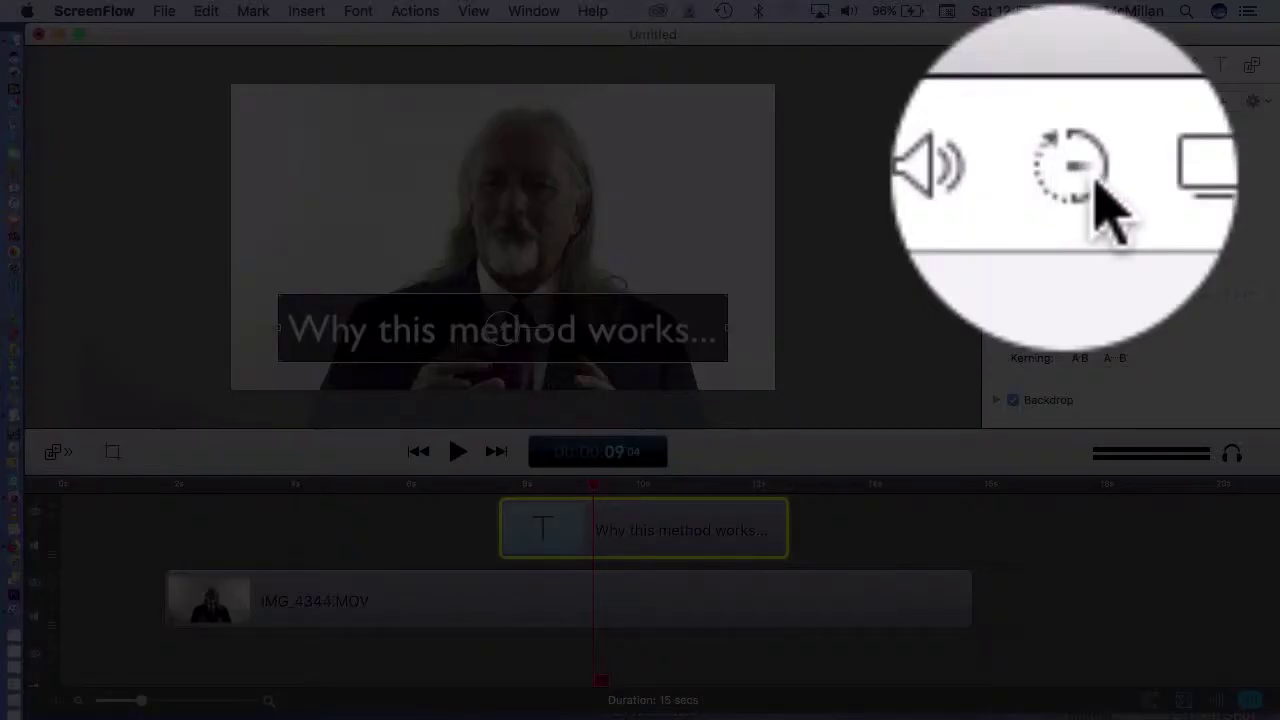
click(1066, 66)
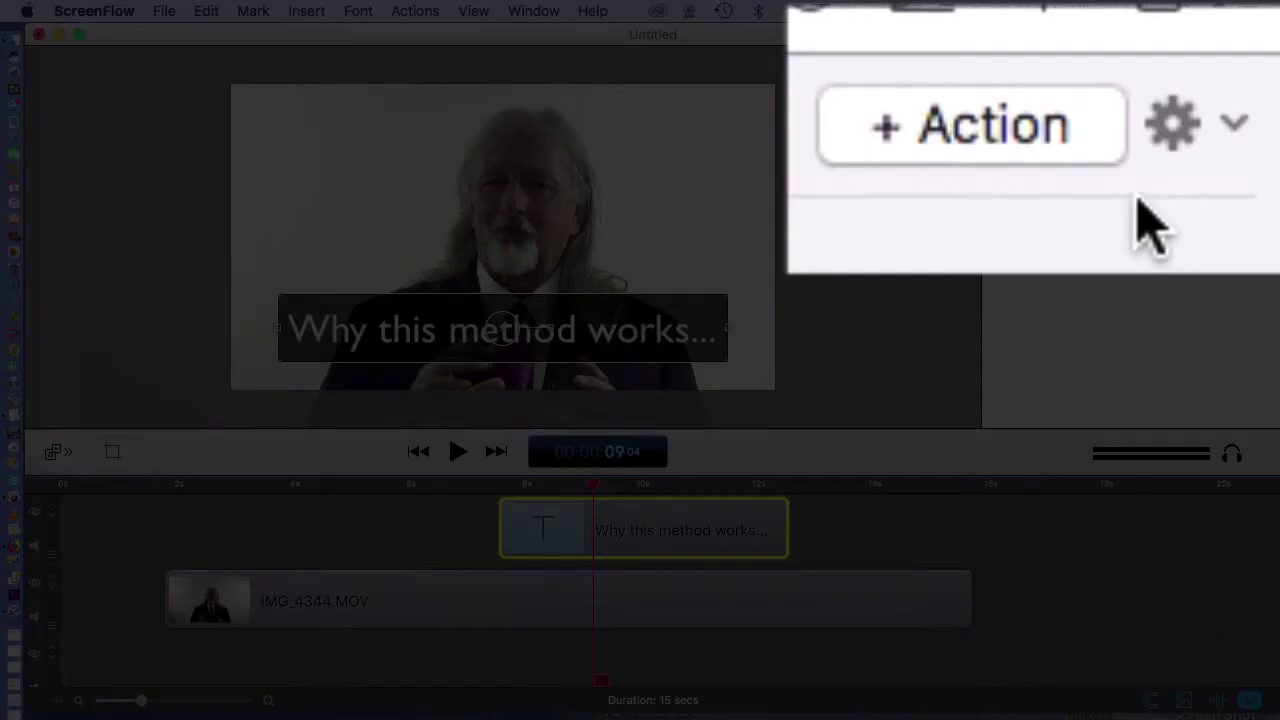
click(1216, 101)
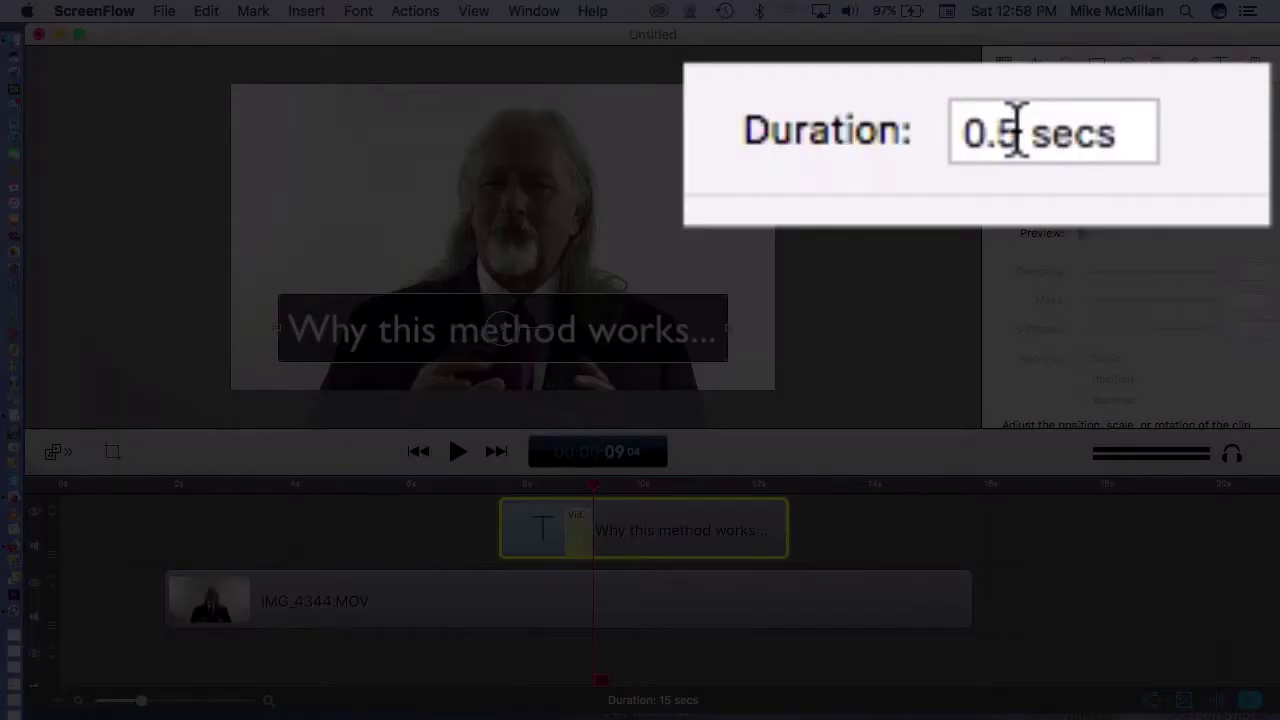
double_click(990, 133)
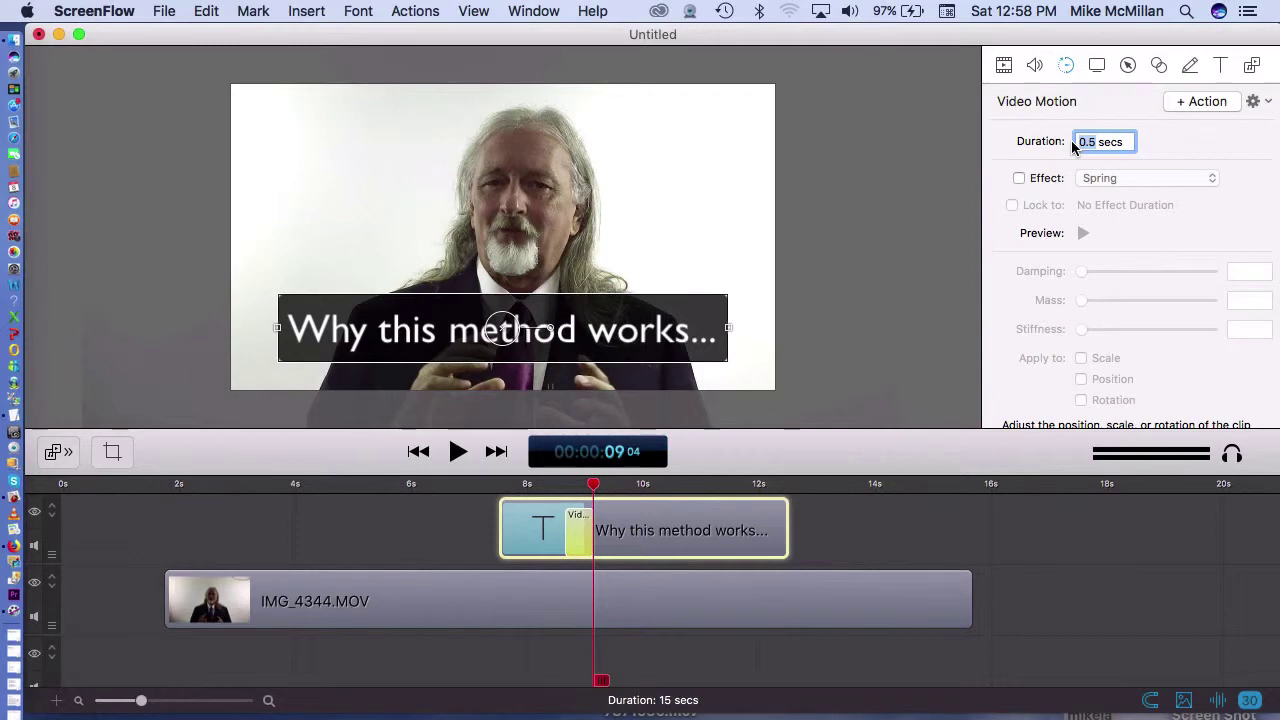
click(873, 249)
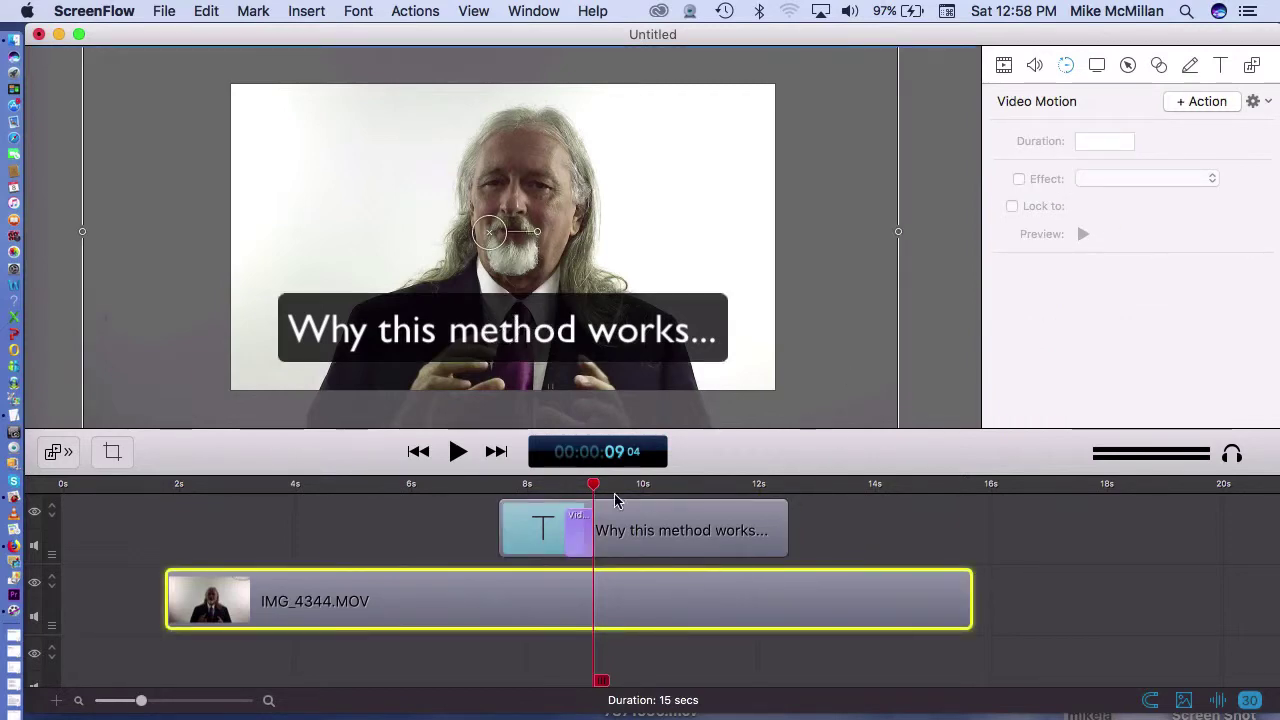
Place the caption outside the frame's left edge at the motion action's start and in the lower centre at its end.
drag(595, 487, 565, 487)
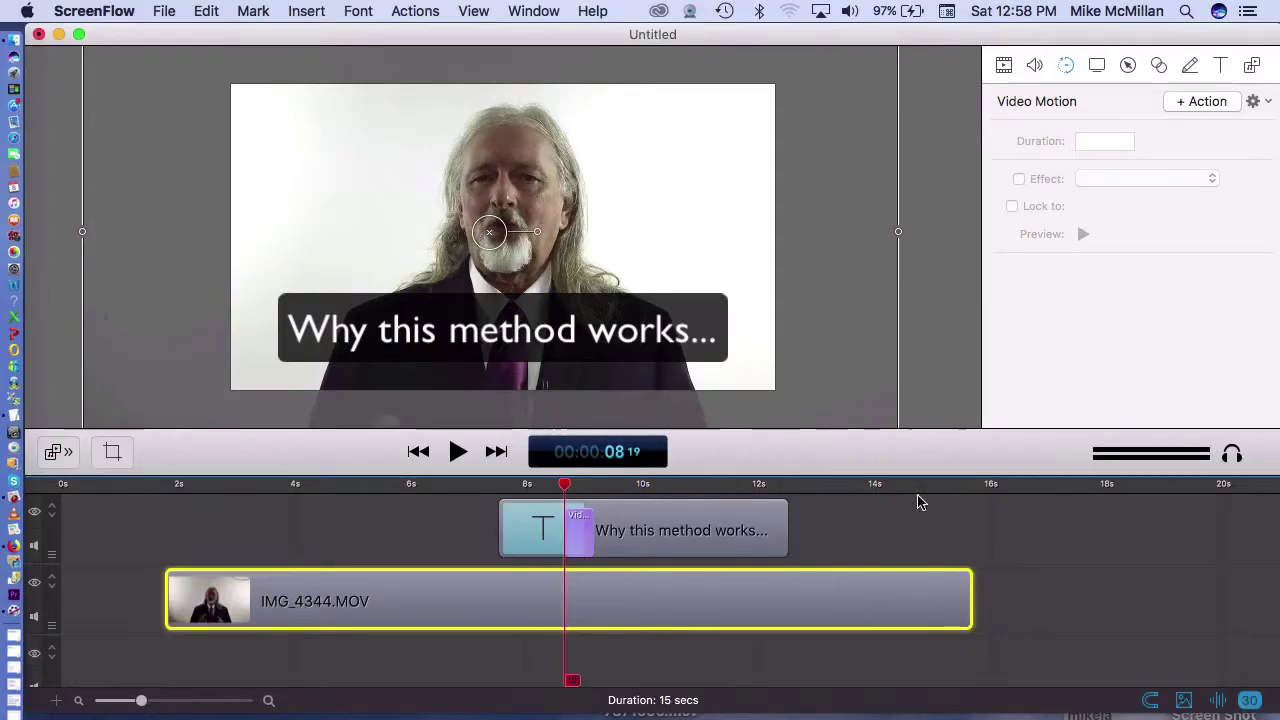
click(1008, 537)
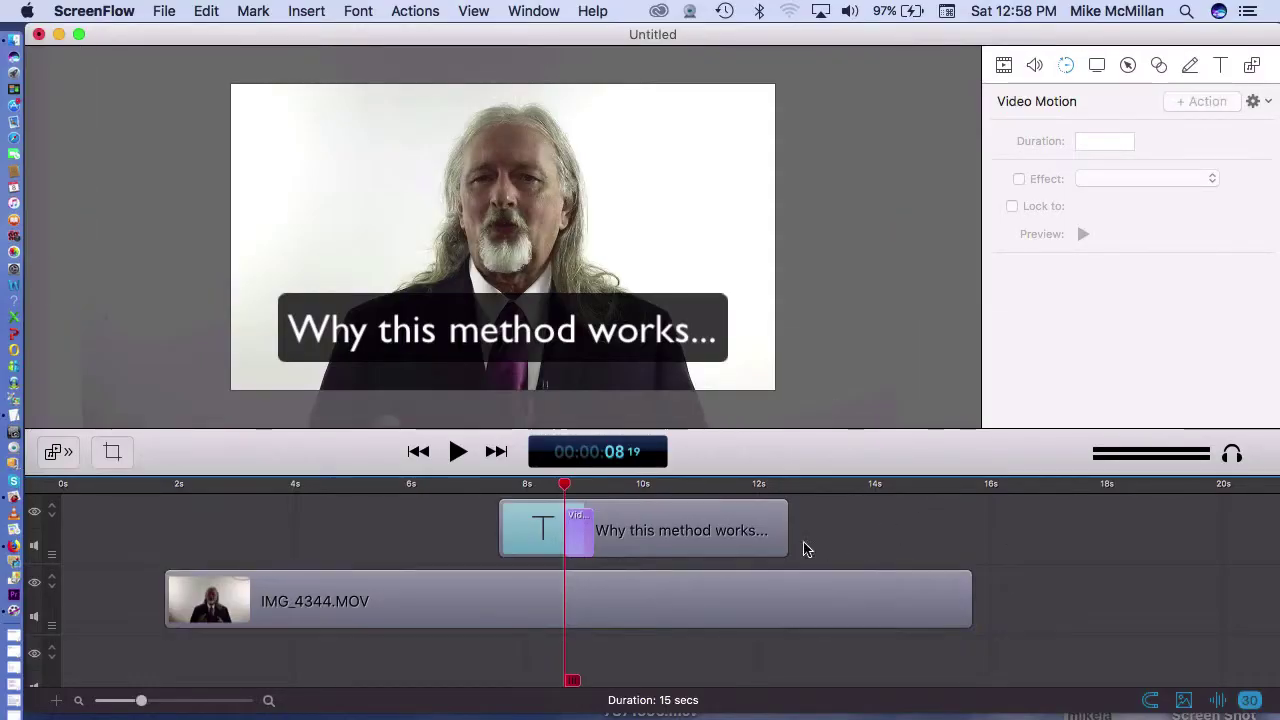
click(613, 361)
drag(613, 352, 103, 337)
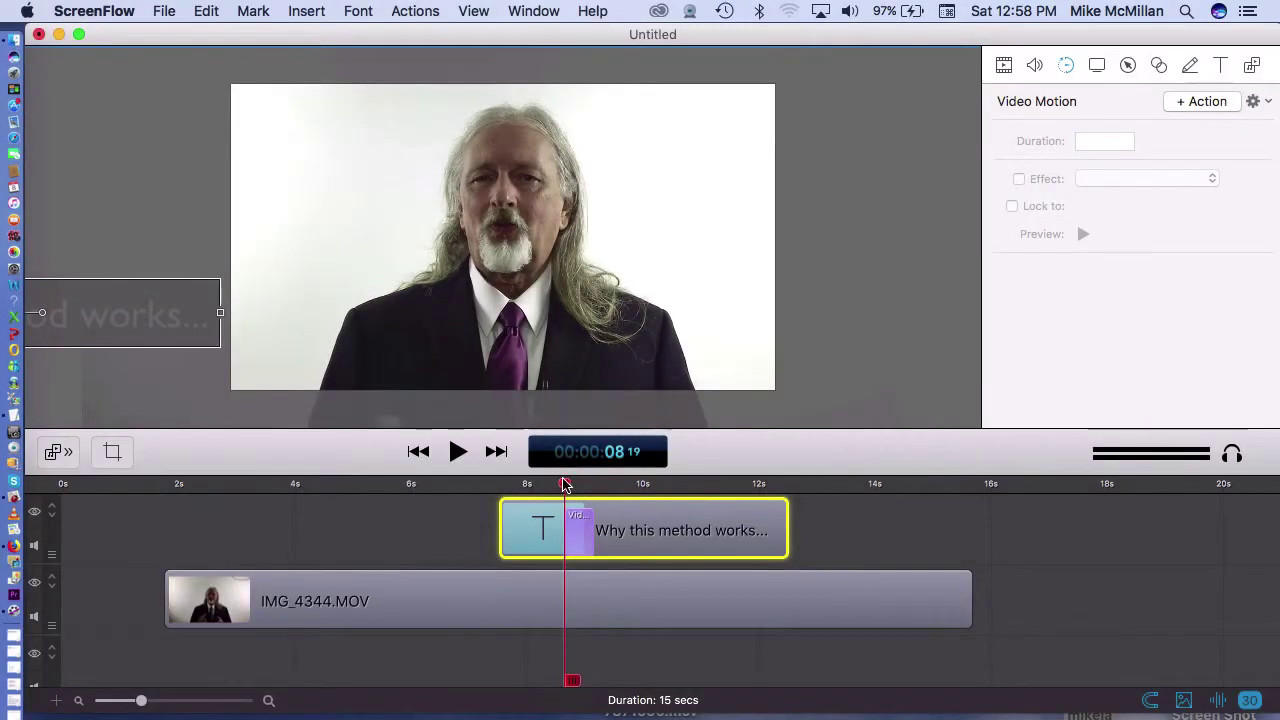
drag(565, 487, 593, 486)
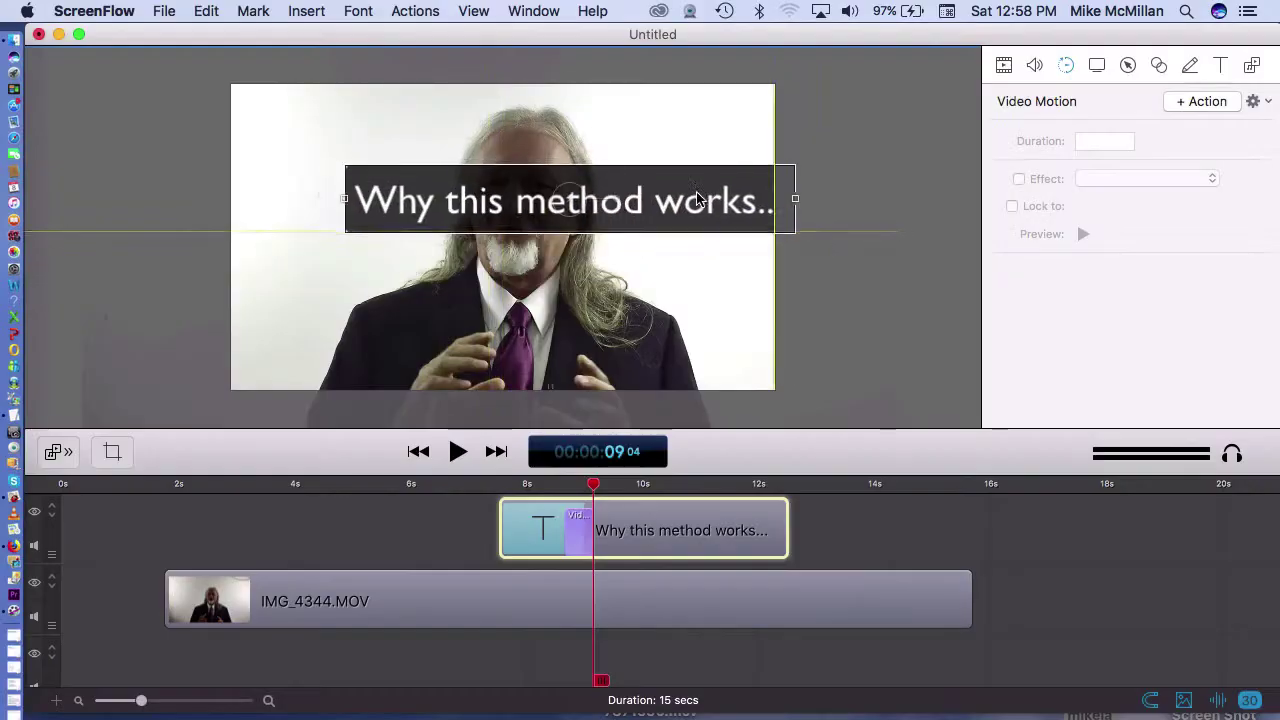
drag(685, 200, 640, 332)
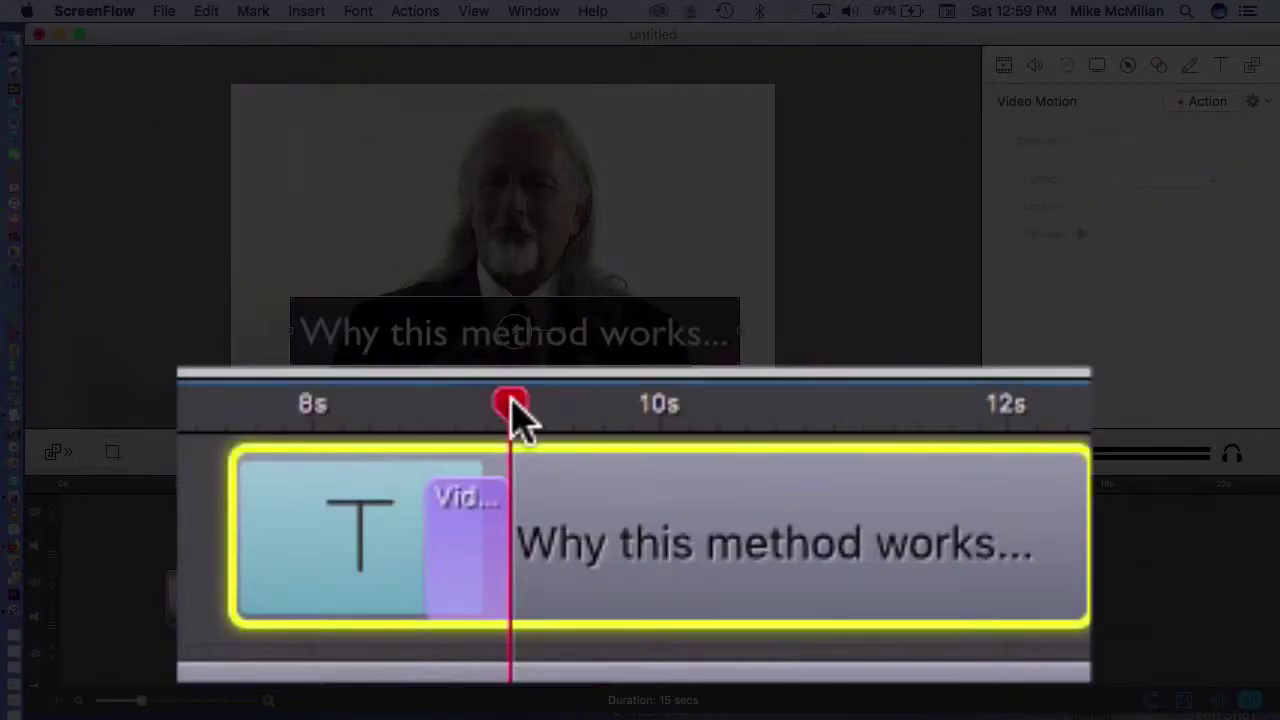
Scrub across the motion action and play the video from before the caption clip to preview the slide-in.
drag(511, 405, 424, 405)
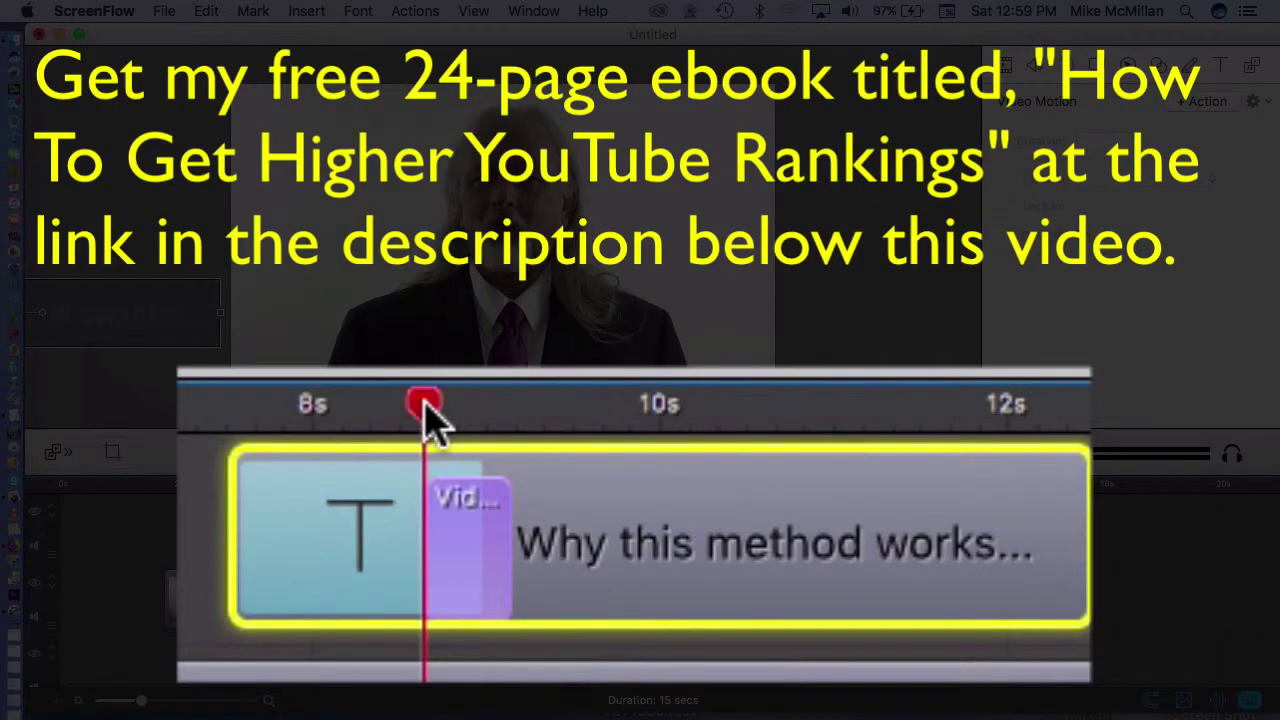
drag(424, 405, 500, 410)
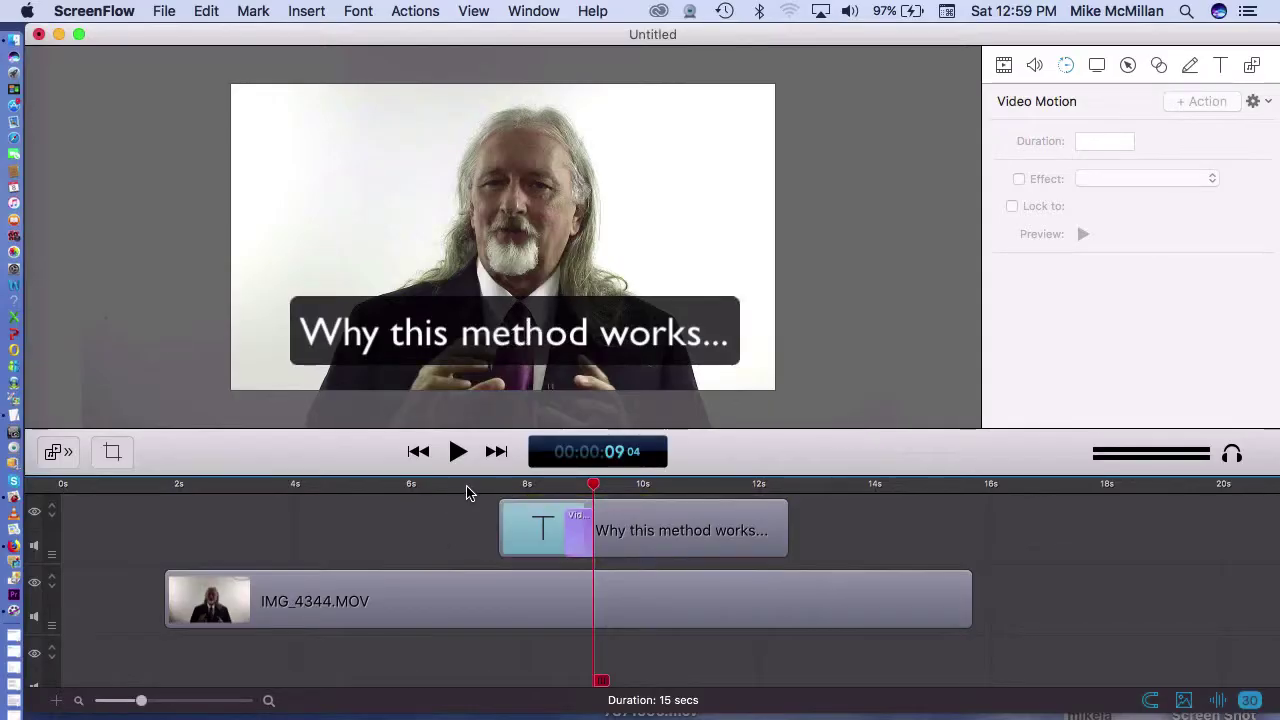
click(466, 490)
click(460, 452)
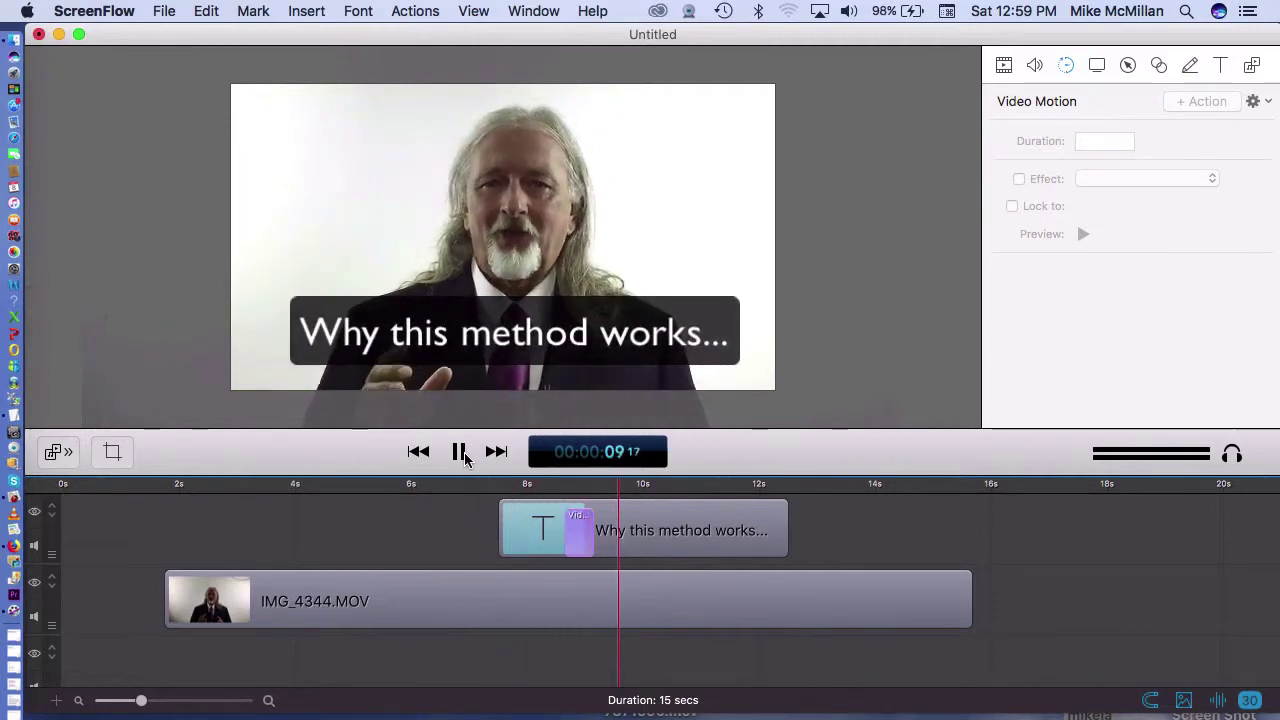
Replay the caption's slide-in from about the 8-second mark and stop playback after the motion action.
click(464, 457)
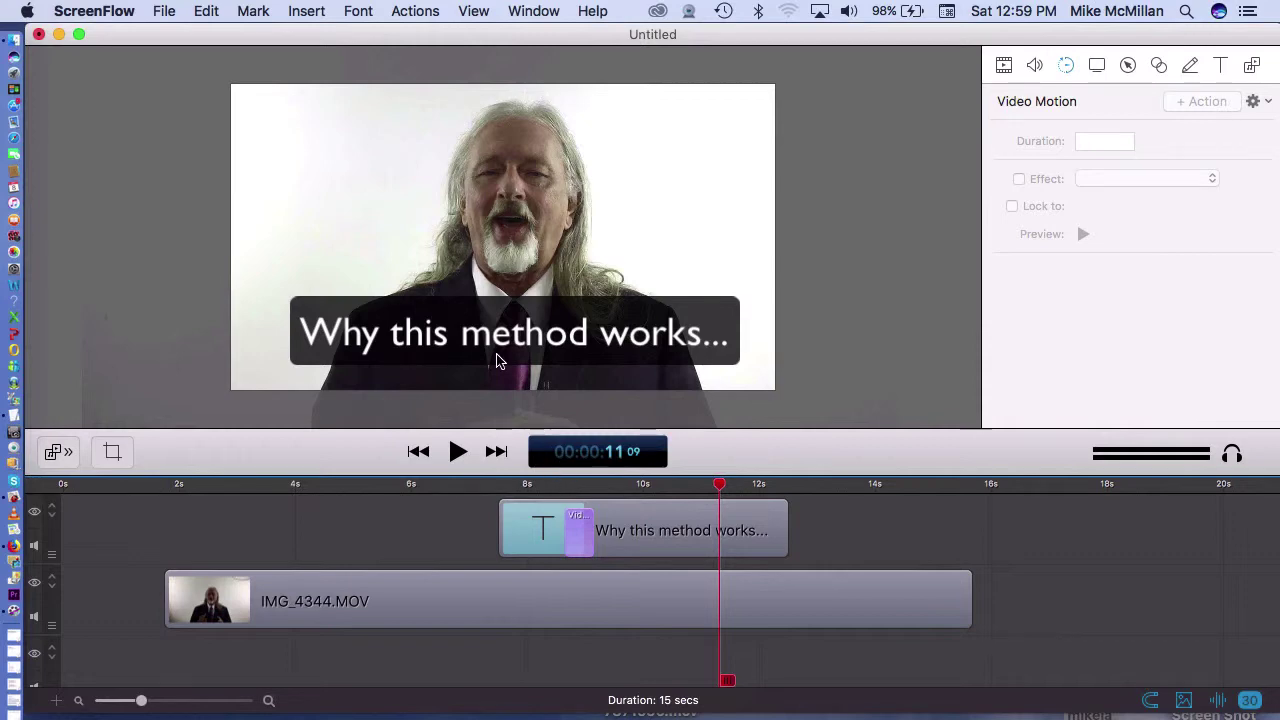
click(530, 486)
key(space)
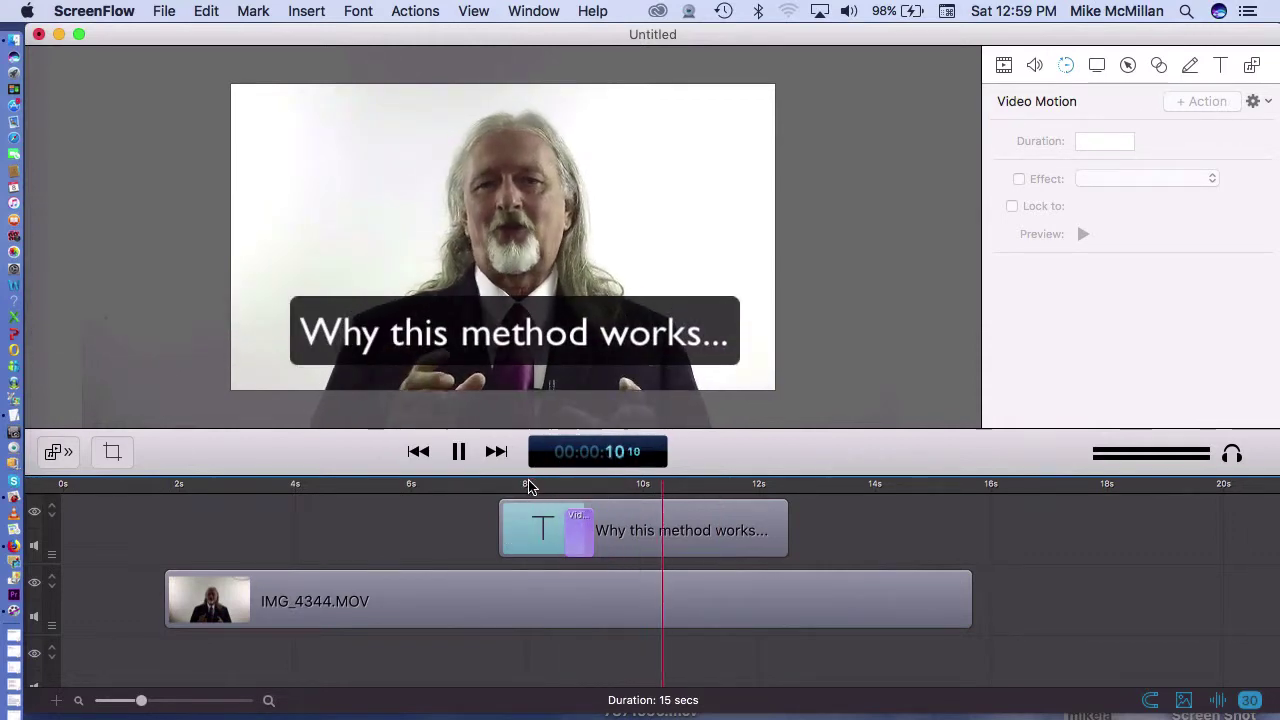
key(space)
Lengthen the caption's video motion action so it ends at 00:00:11;18, and play the slower slide-in from before the caption clip.
click(579, 529)
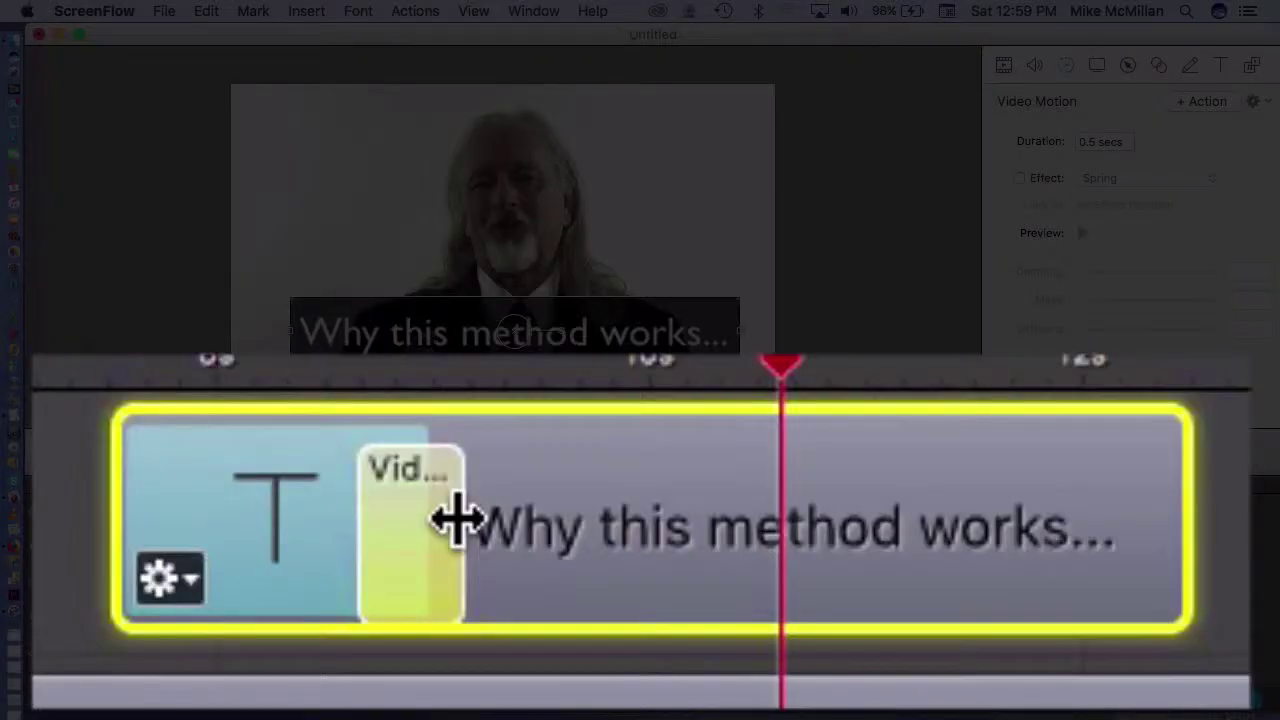
drag(590, 529, 994, 546)
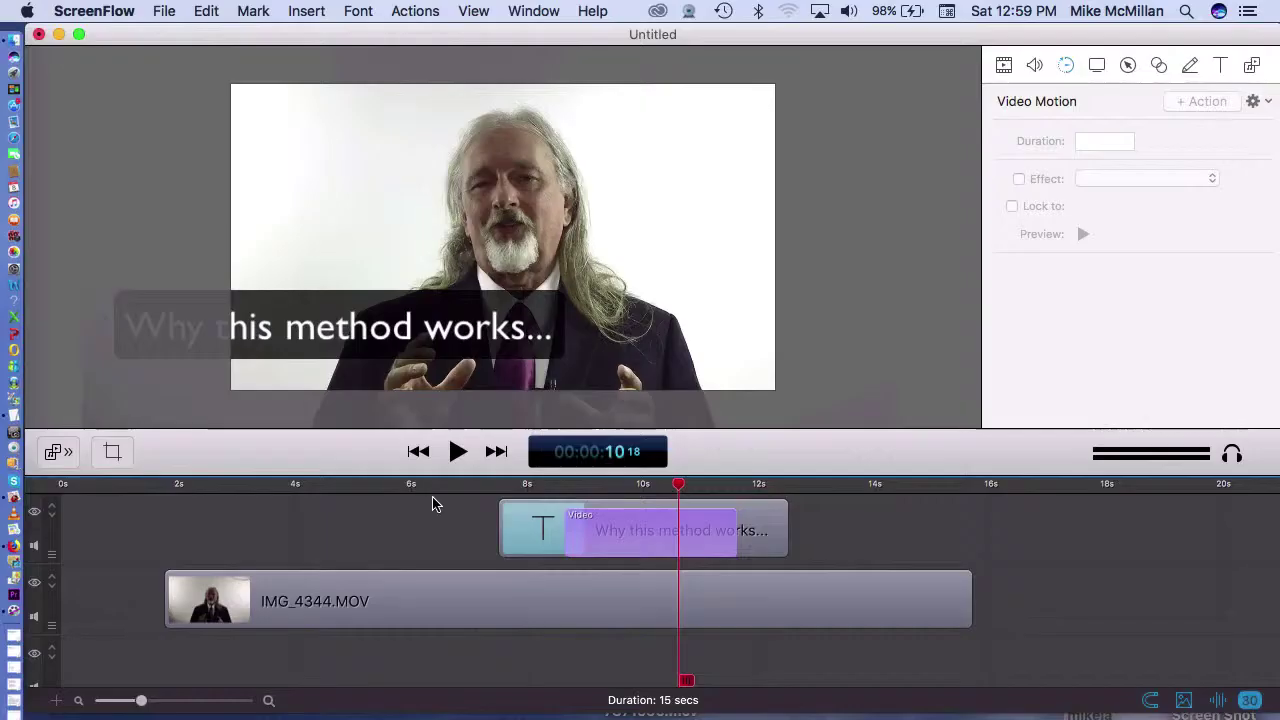
click(452, 485)
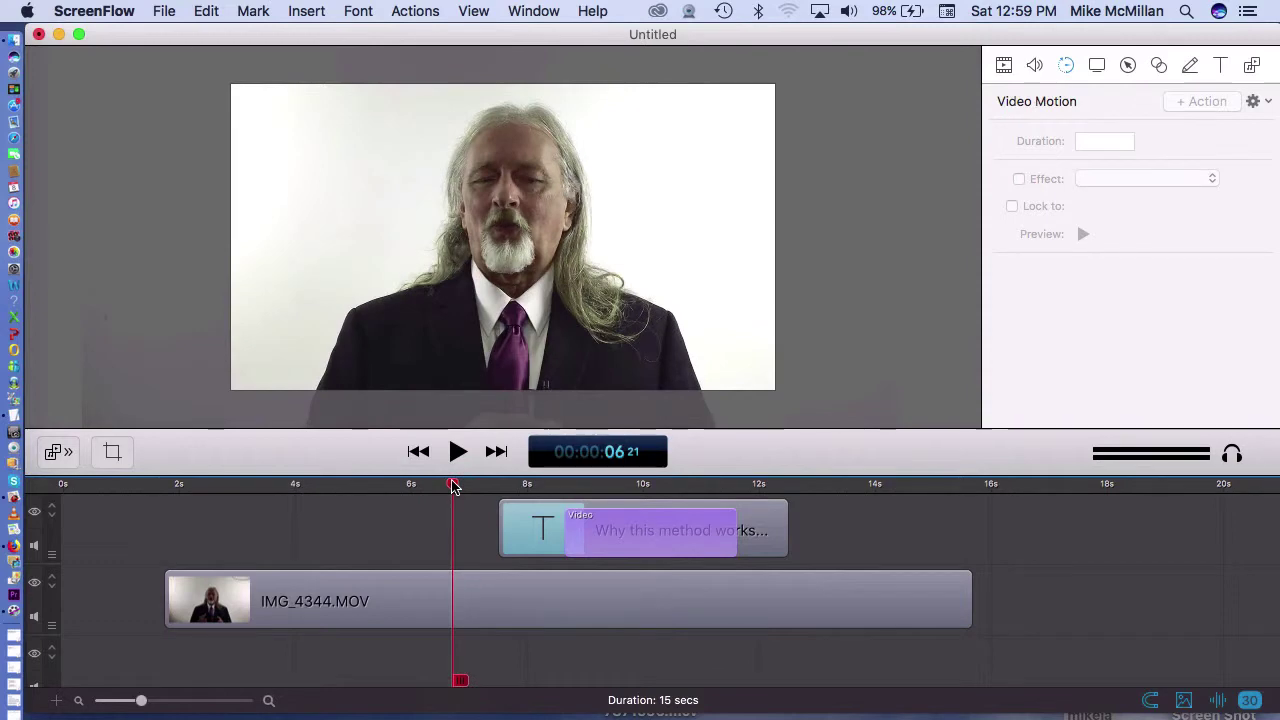
key(space)
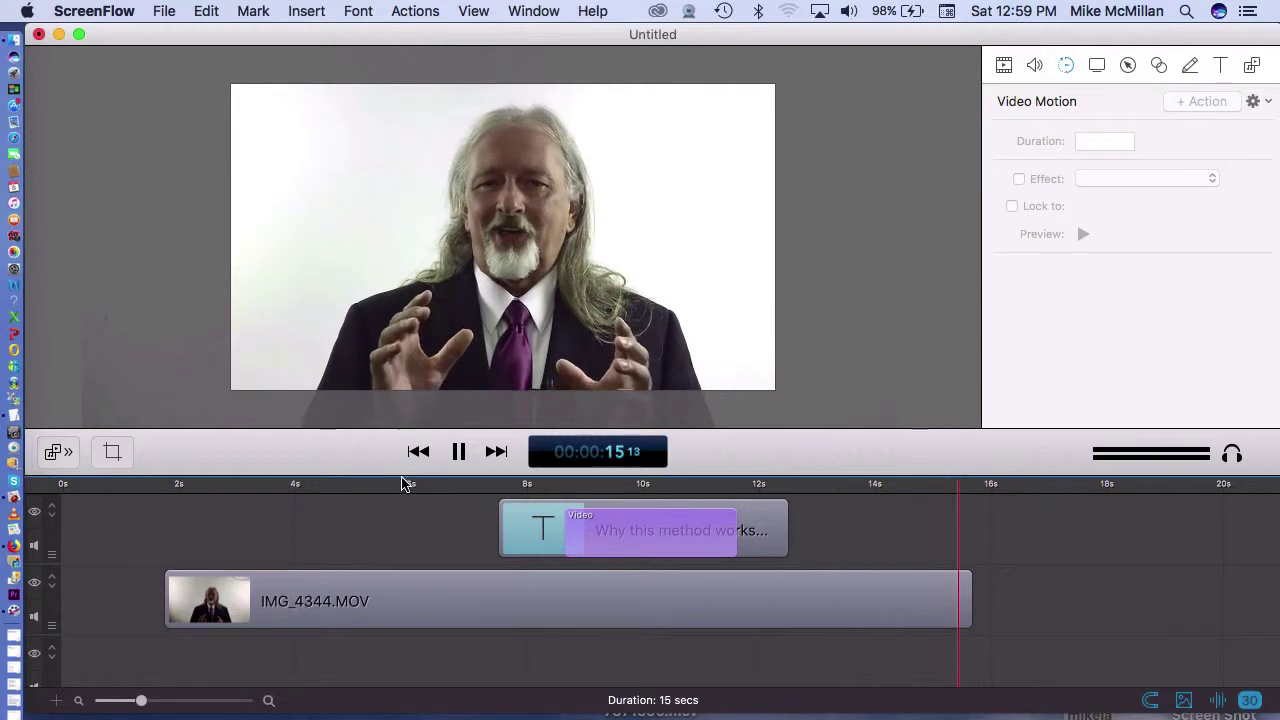
click(404, 488)
key(space)
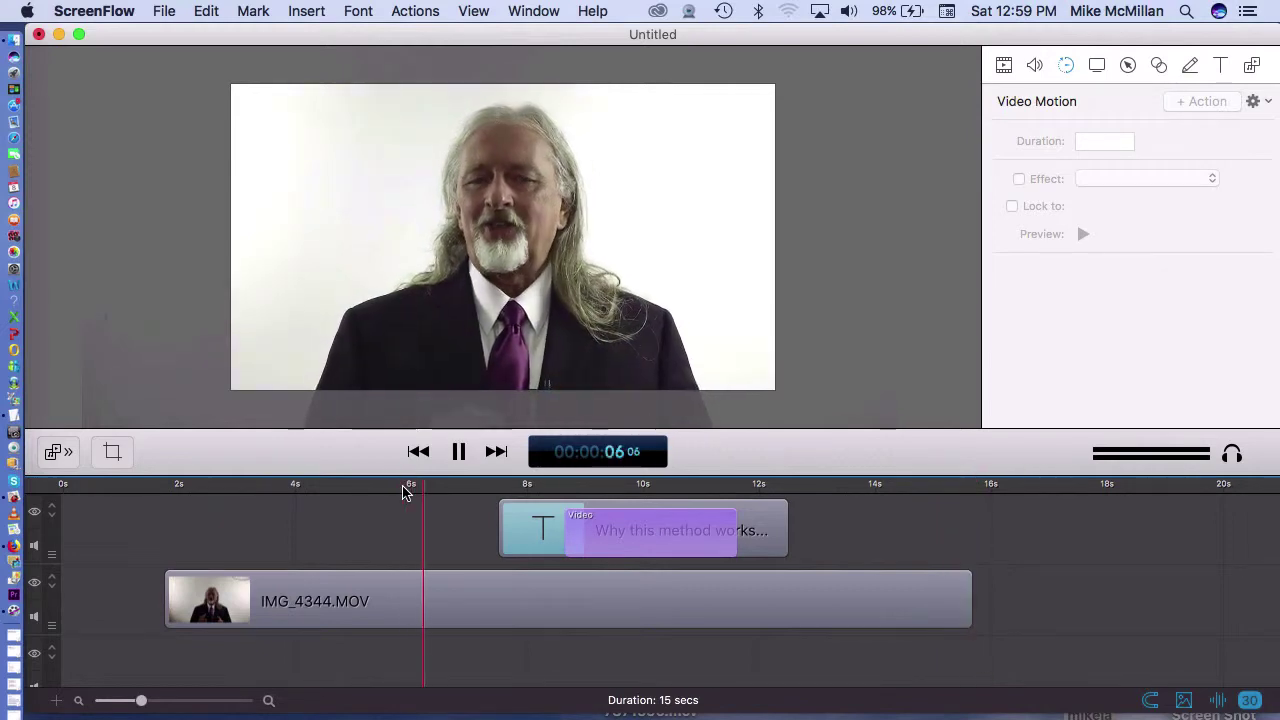
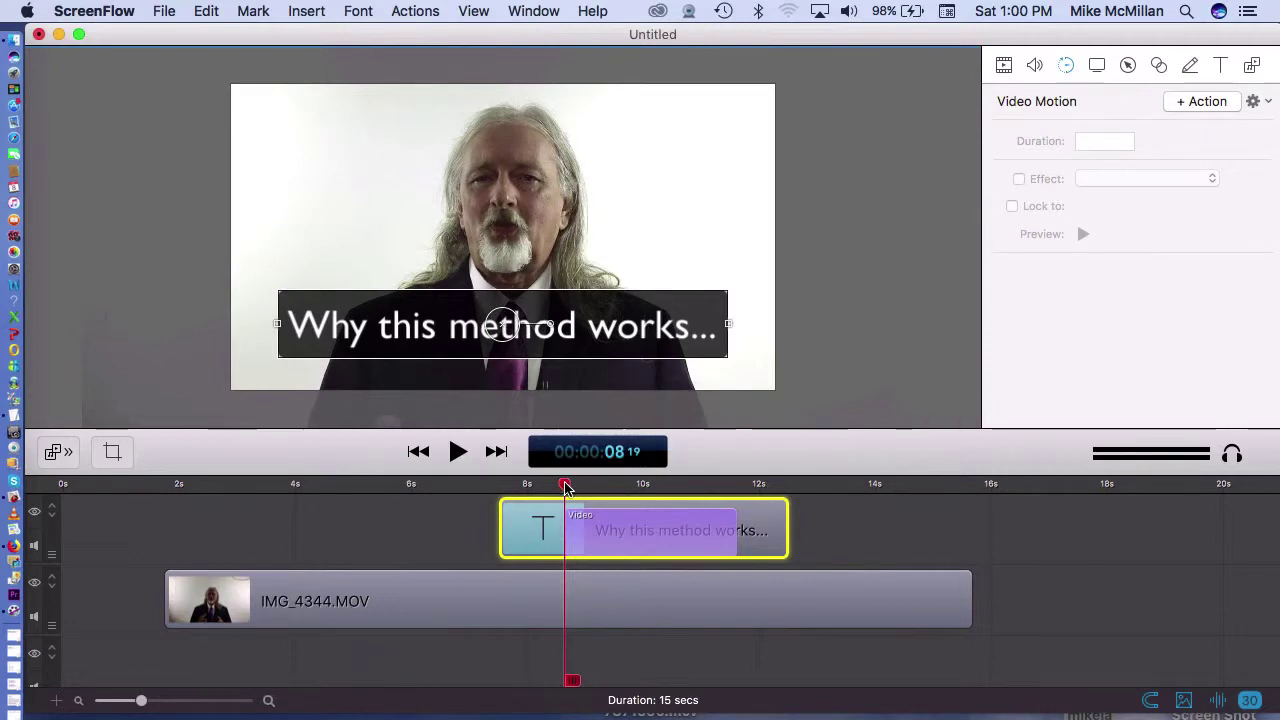
At the motion action's end, 00:00:11;18, place the caption outside the frame's upper-left corner.
drag(566, 486, 717, 505)
drag(839, 473, 883, 486)
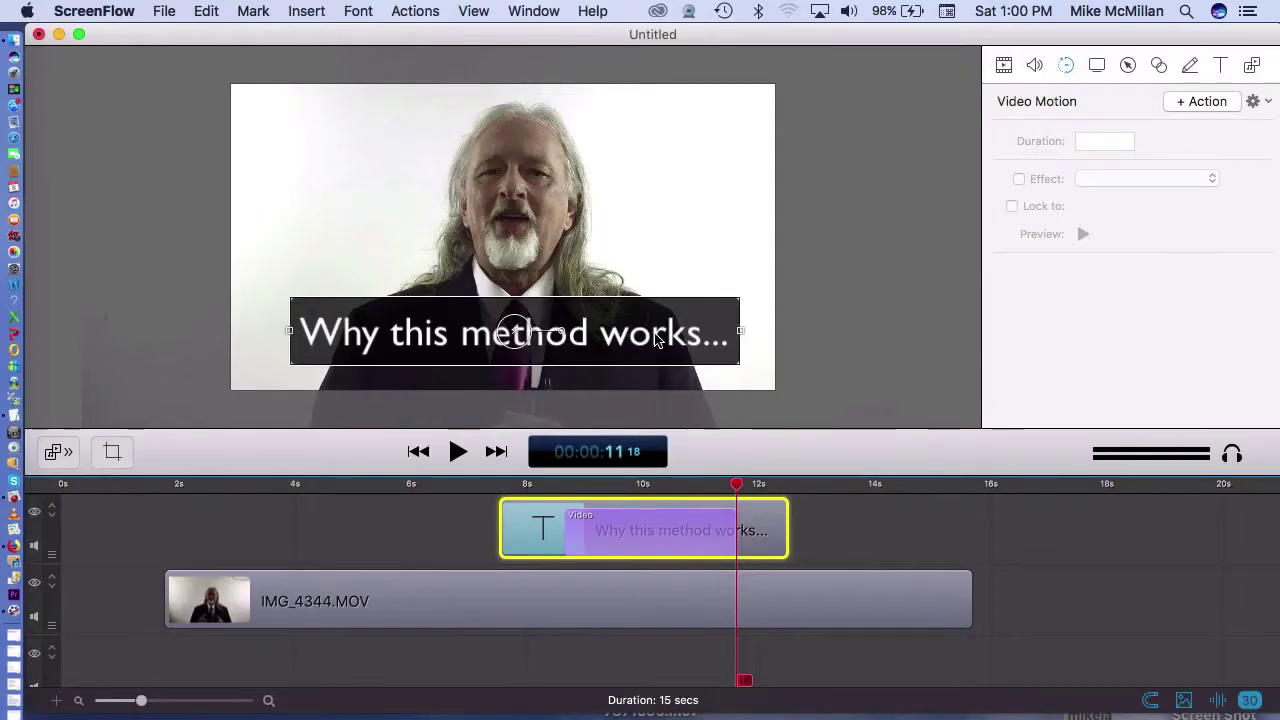
drag(656, 341, 126, 145)
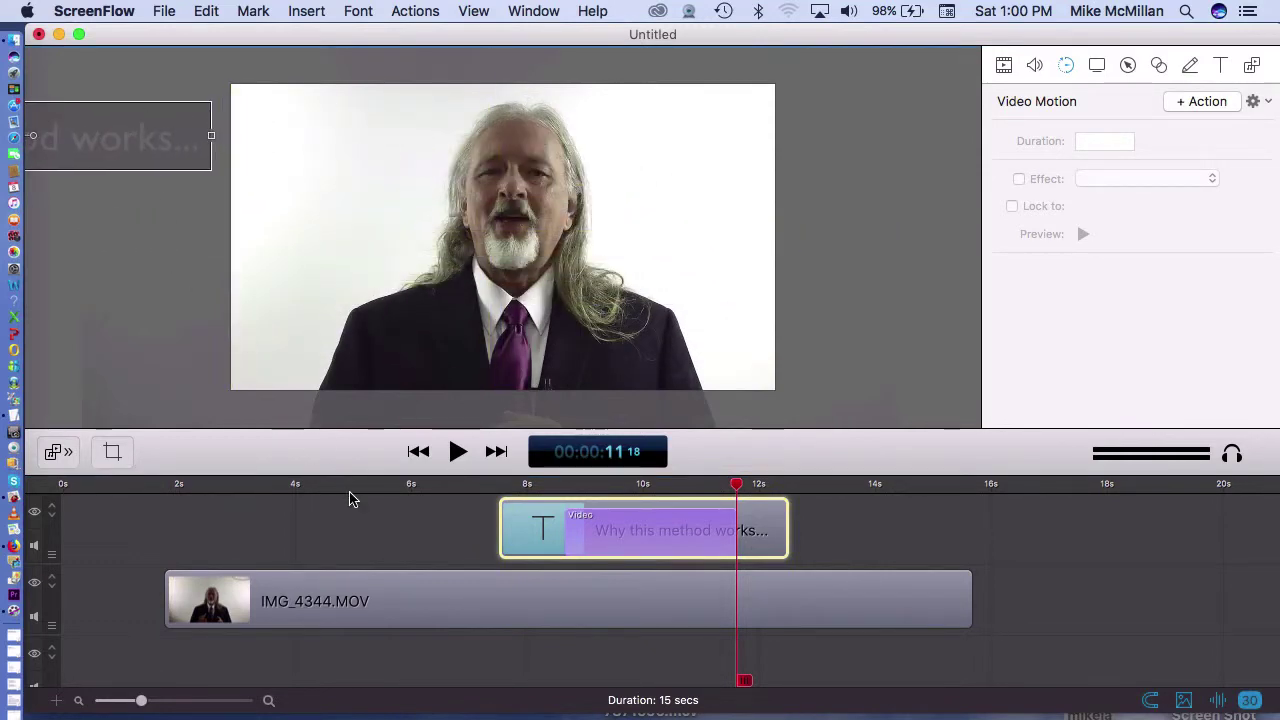
Play the caption's slide-out from before the clip and check its placement at the motion action's end and start.
click(476, 484)
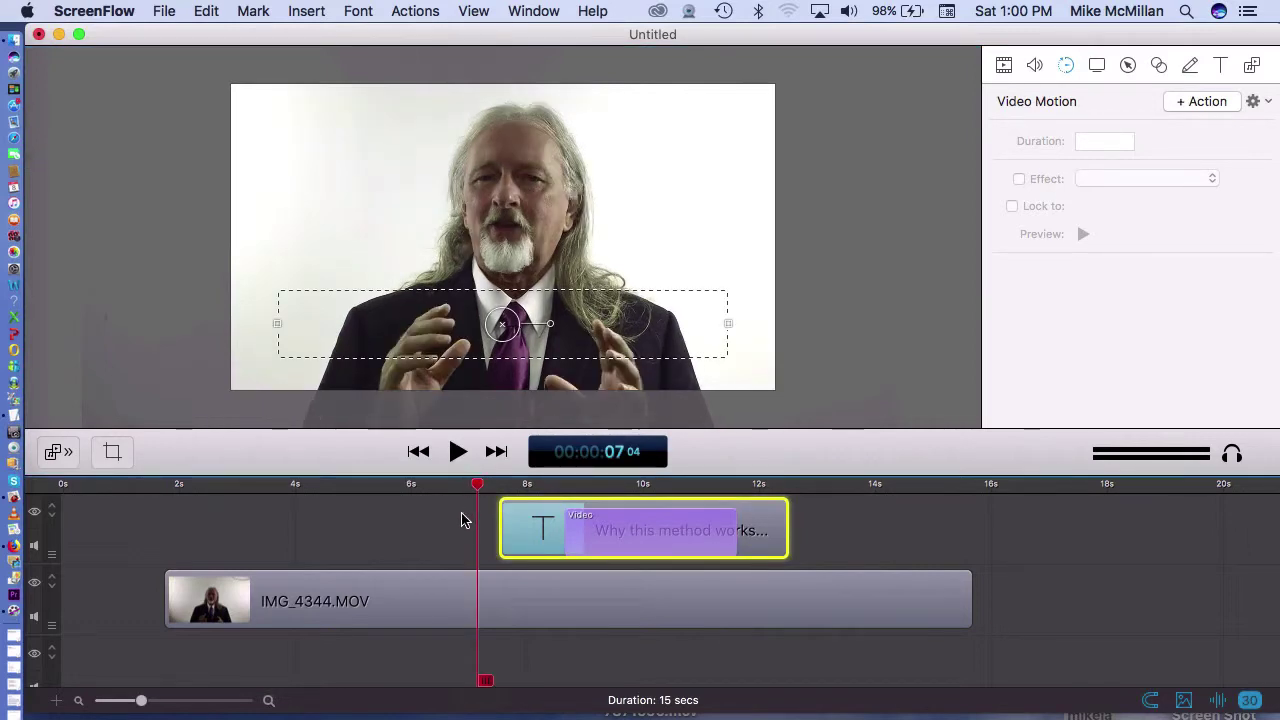
click(461, 519)
key(space)
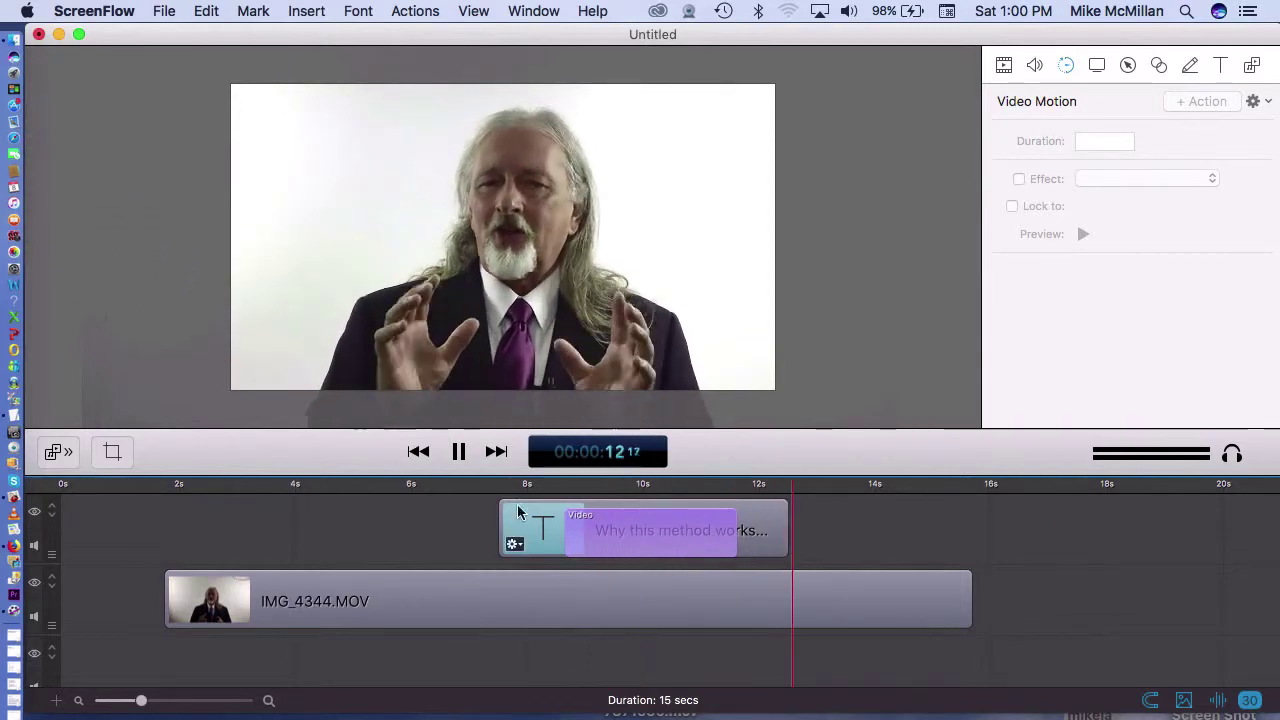
click(489, 487)
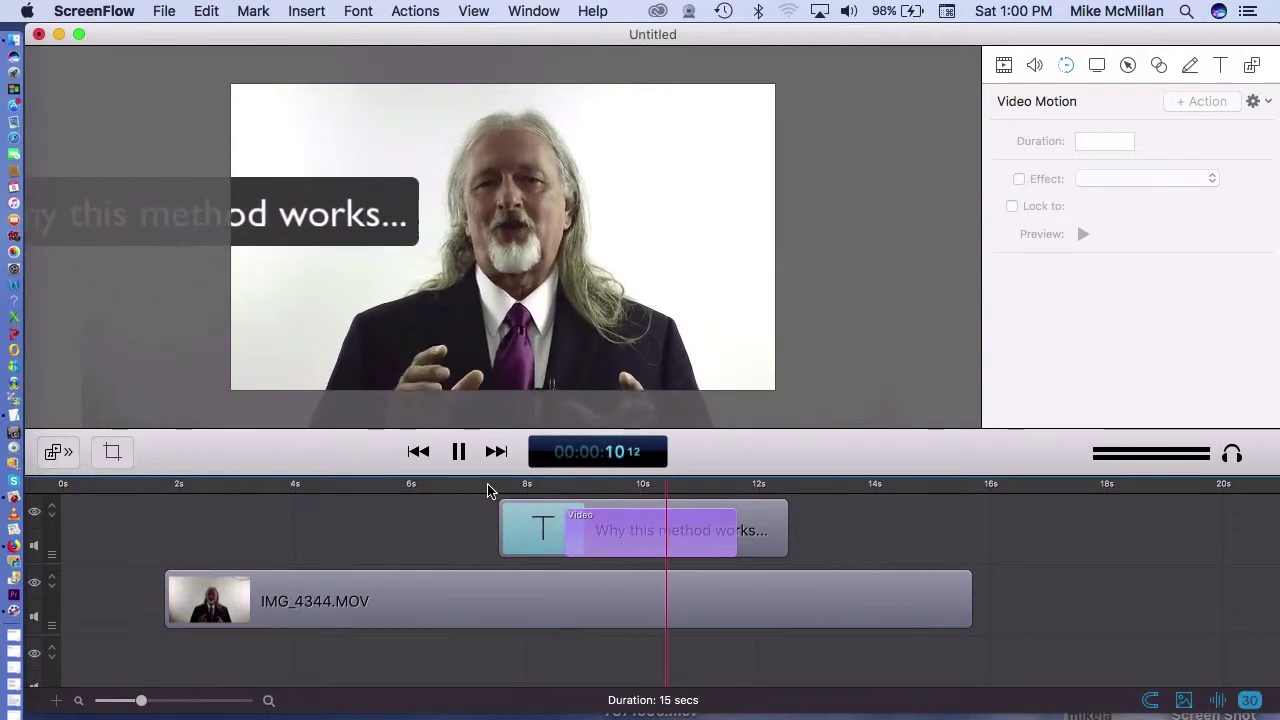
key(space)
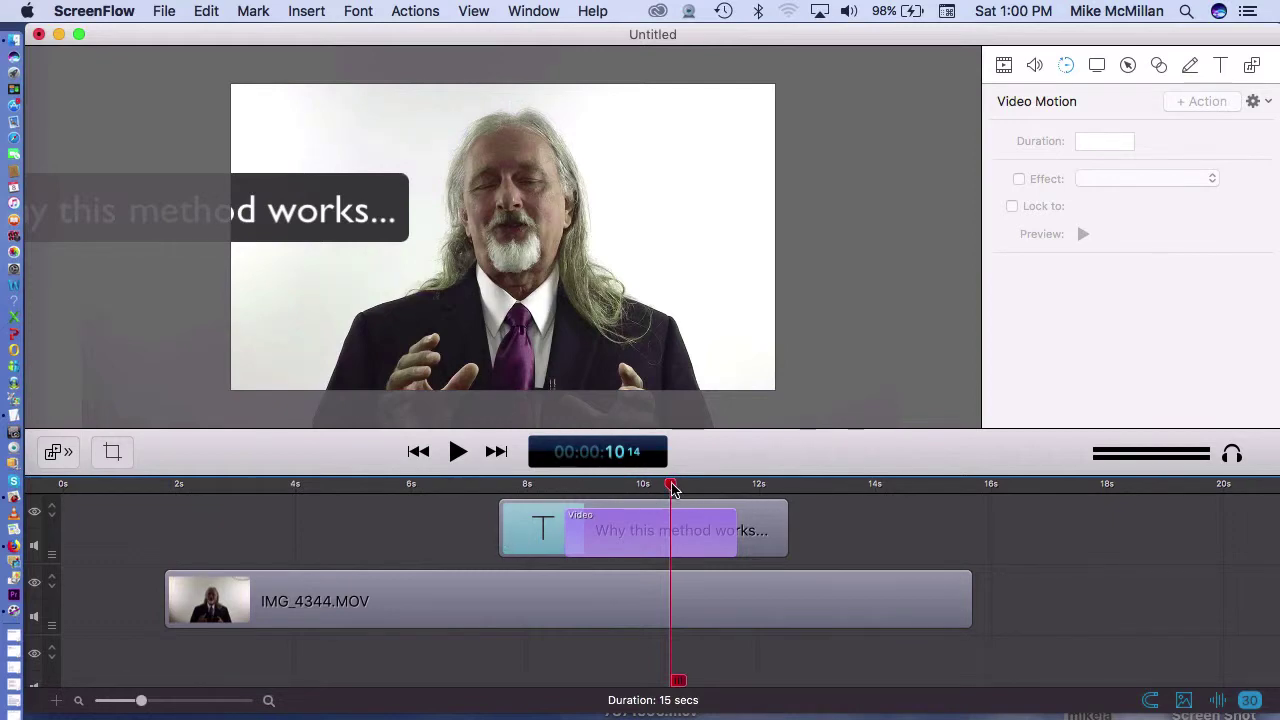
drag(672, 486, 733, 489)
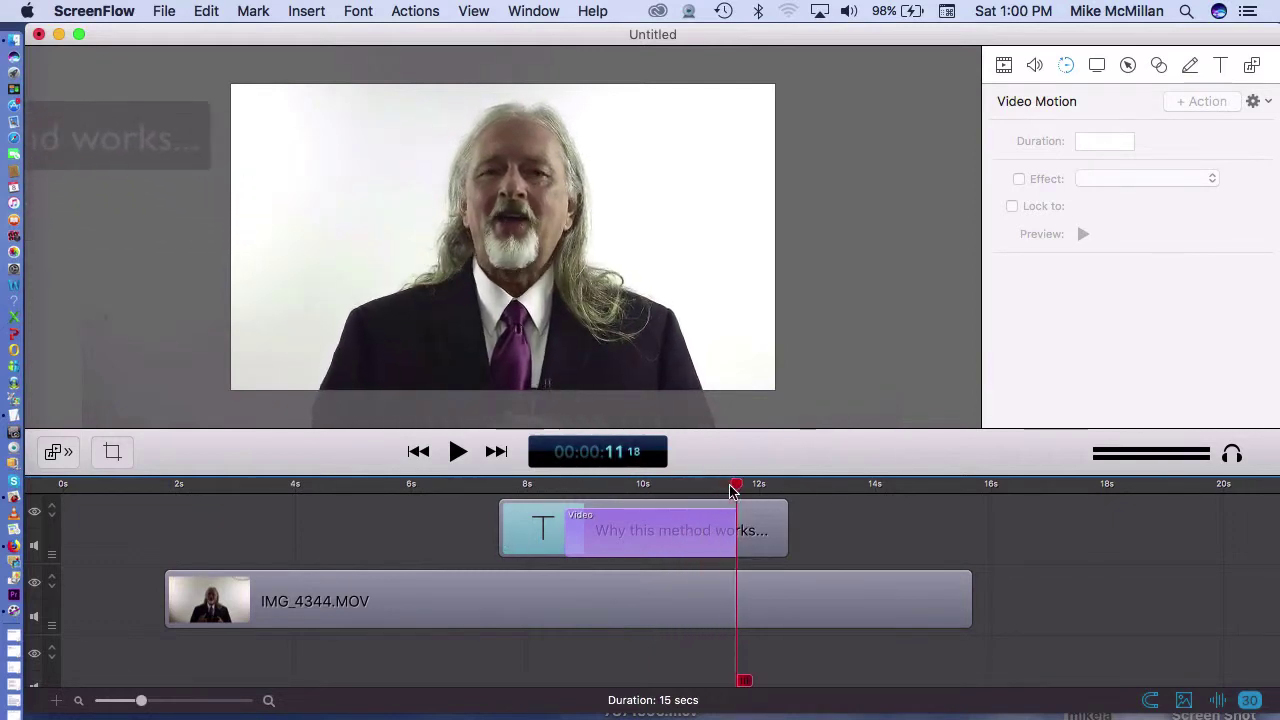
click(564, 486)
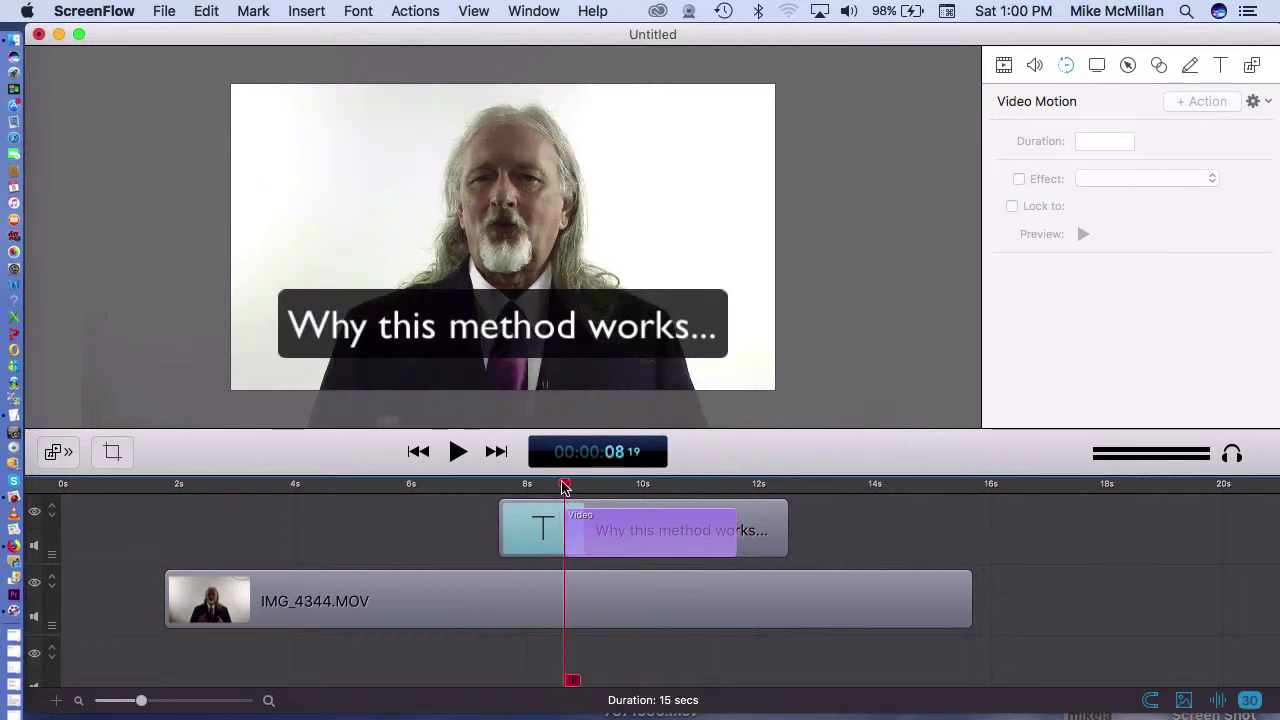
At the motion action's end, bring the caption back to the frame's lower centre and set its X rotation to -70°.
click(736, 486)
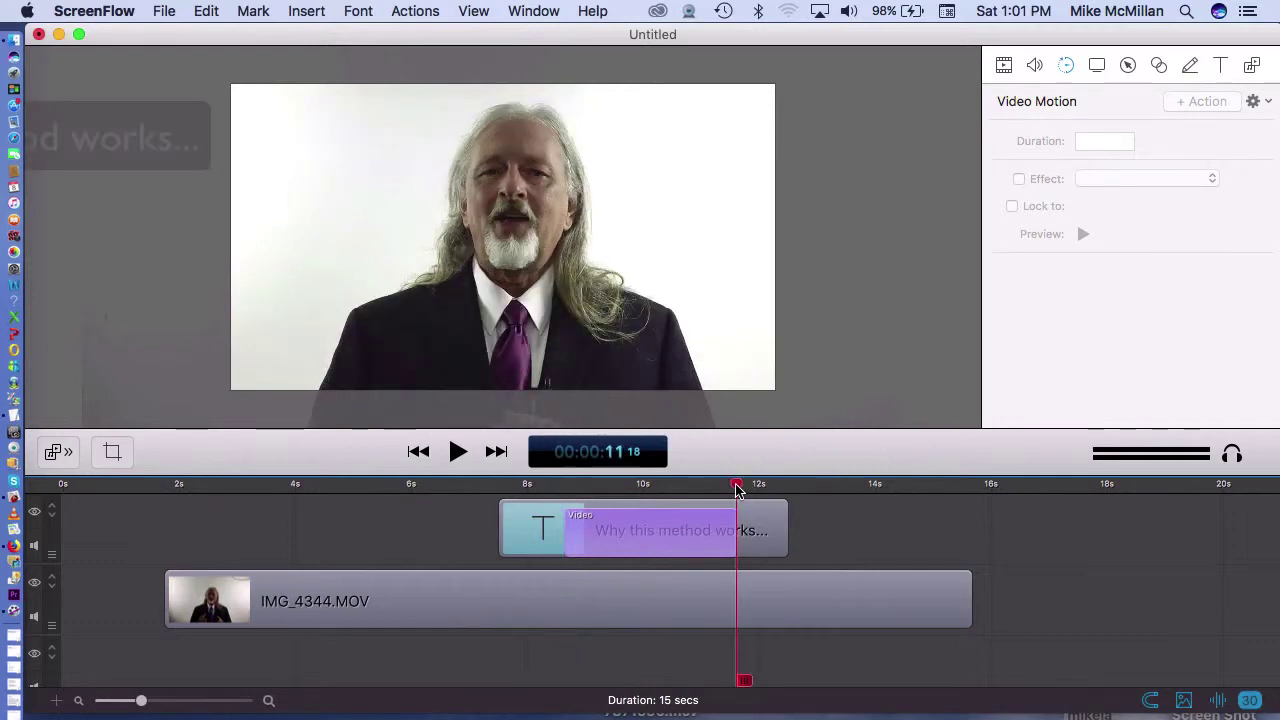
drag(83, 130, 629, 321)
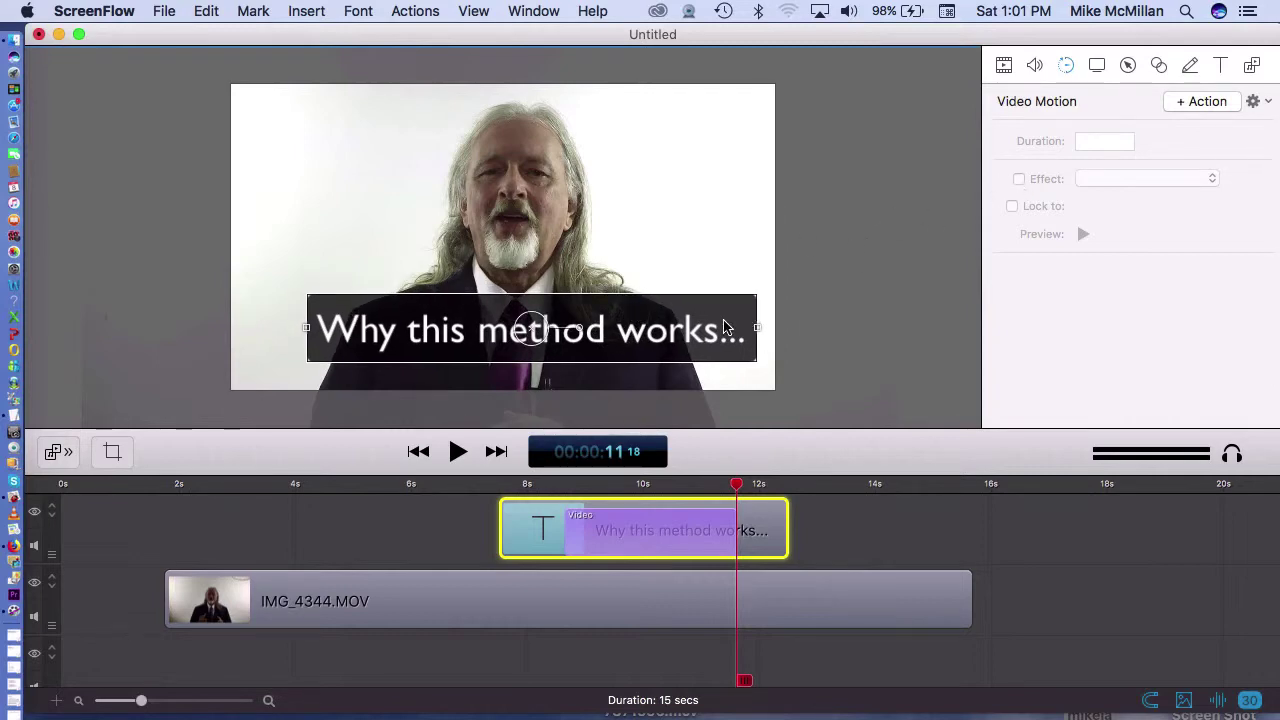
drag(737, 329, 714, 325)
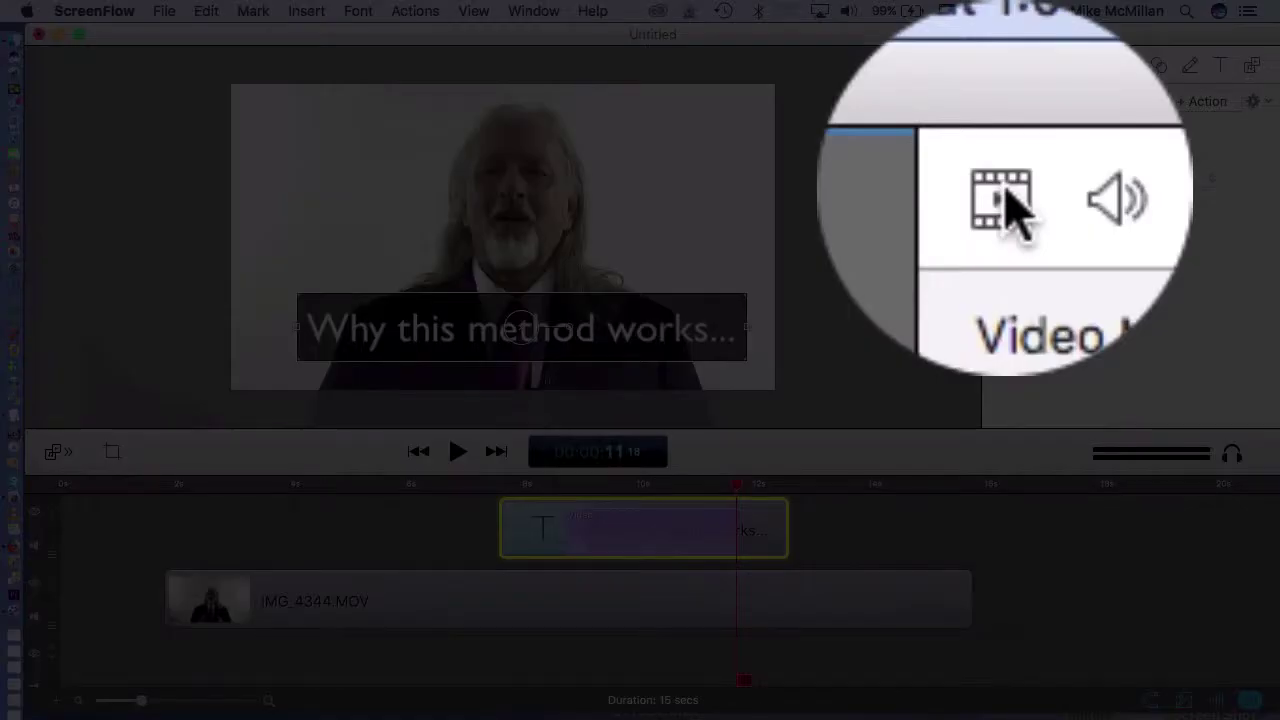
click(1005, 65)
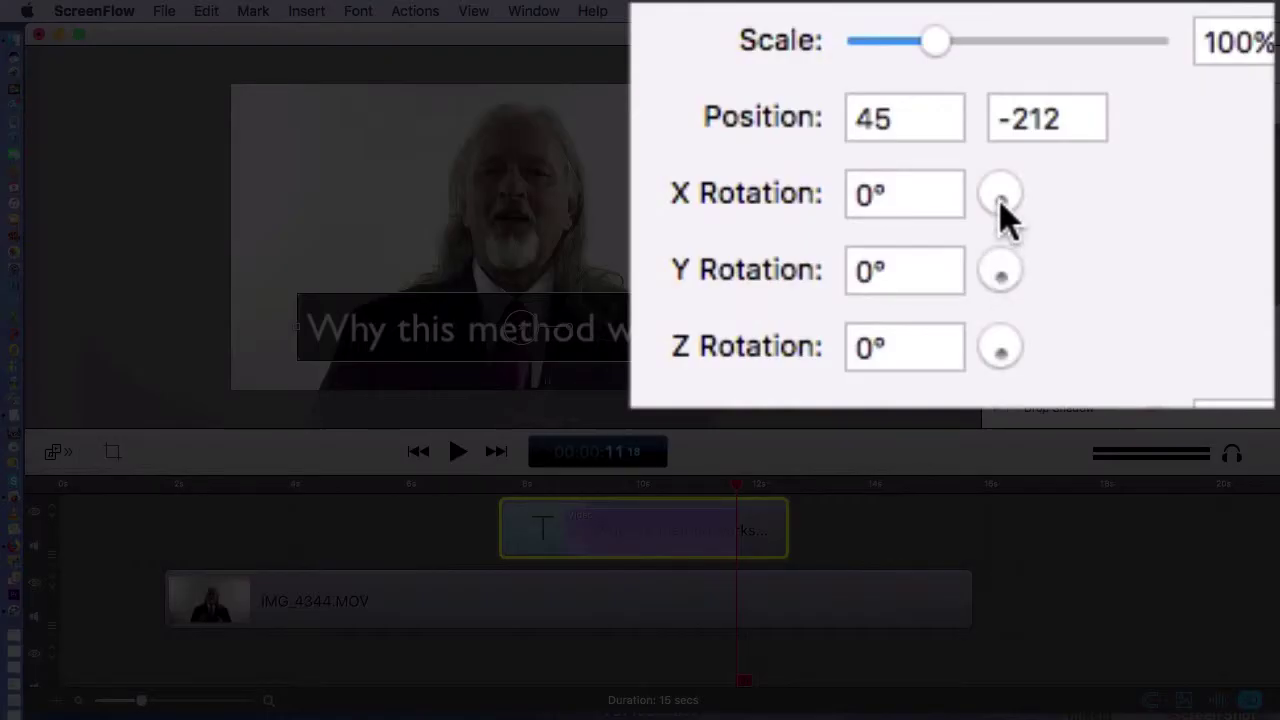
drag(1000, 199, 1019, 211)
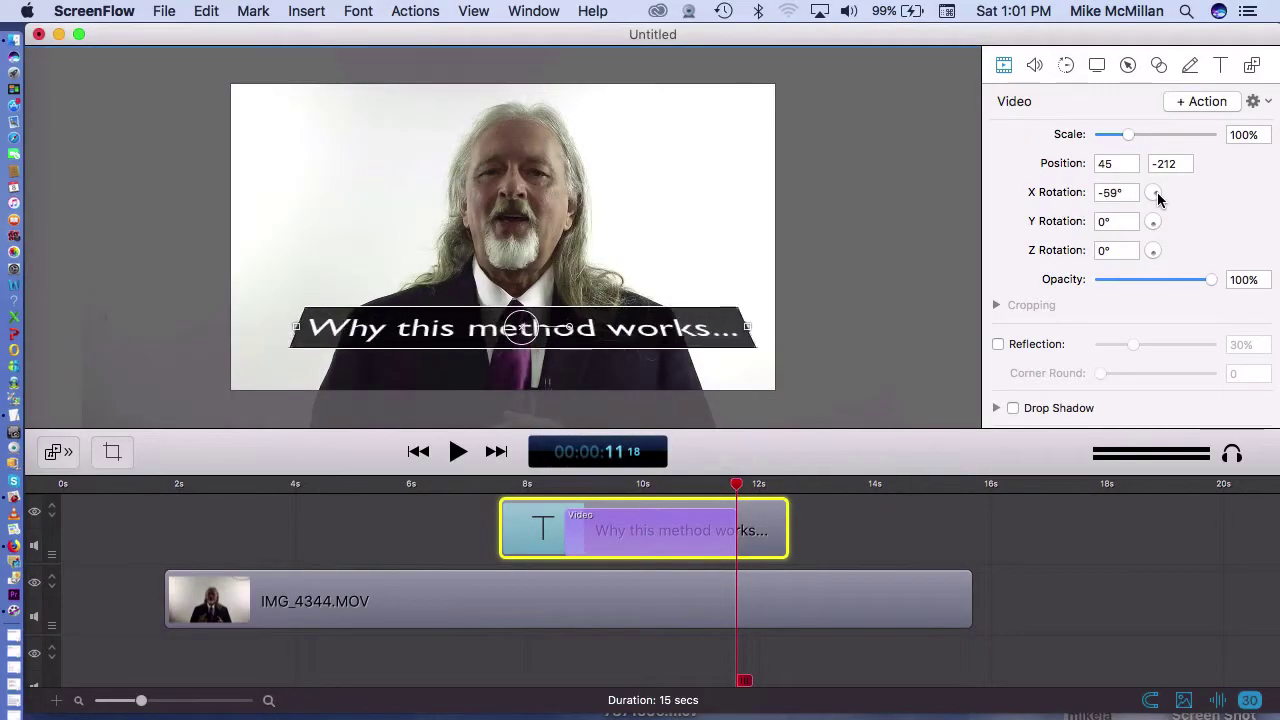
drag(1157, 197, 1160, 200)
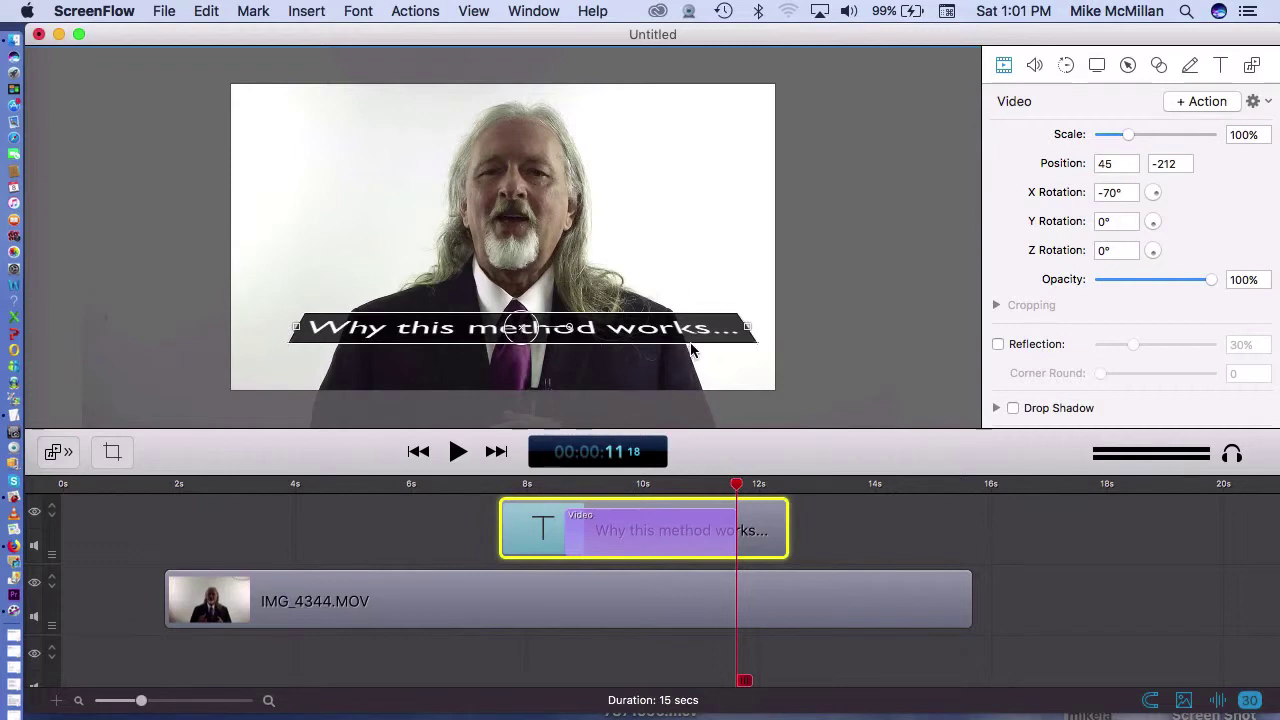
Move the rotated caption outside the frame's upper-left corner to position -1,218, 305, and preview the rotating exit from before the clip.
drag(693, 340, 143, 114)
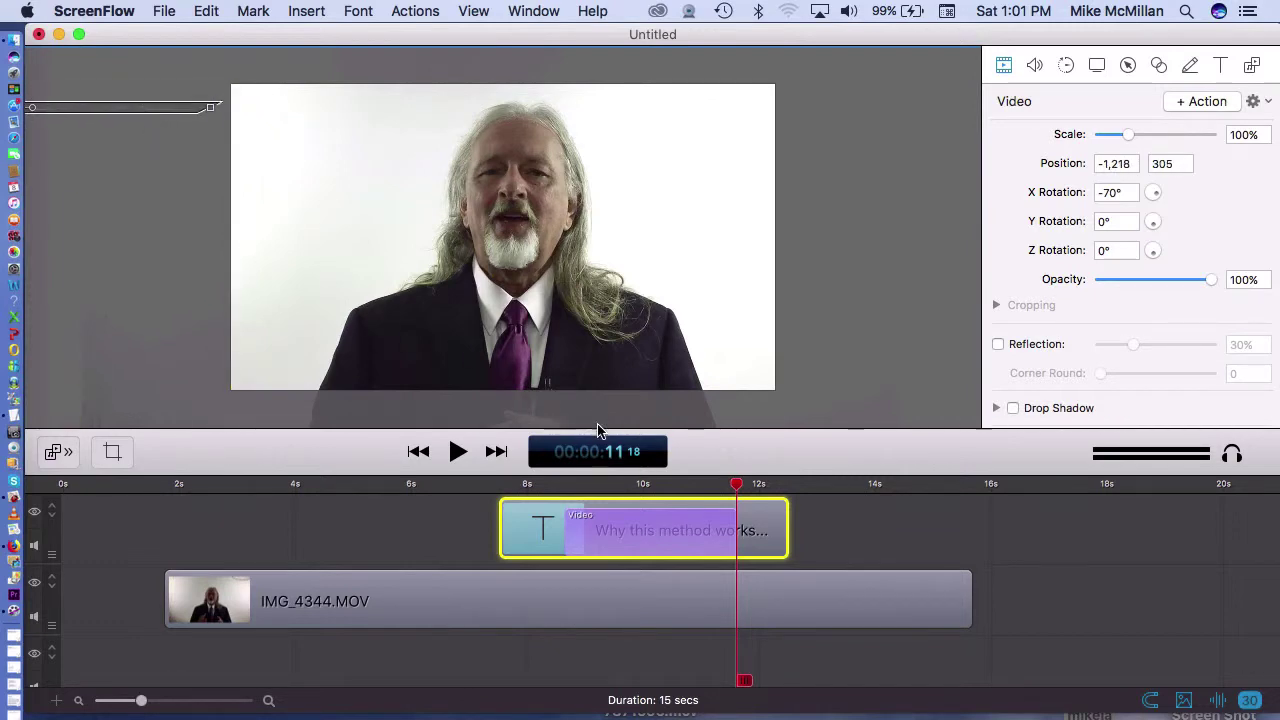
click(436, 536)
click(484, 485)
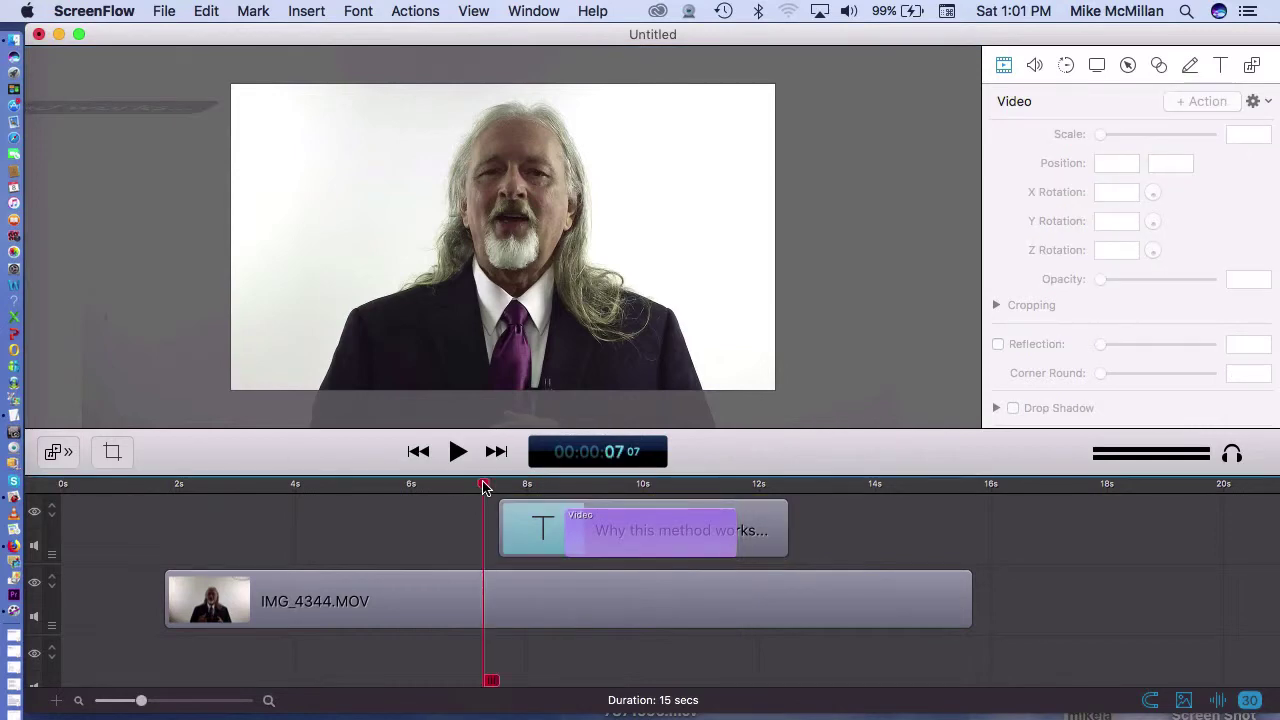
key(space)
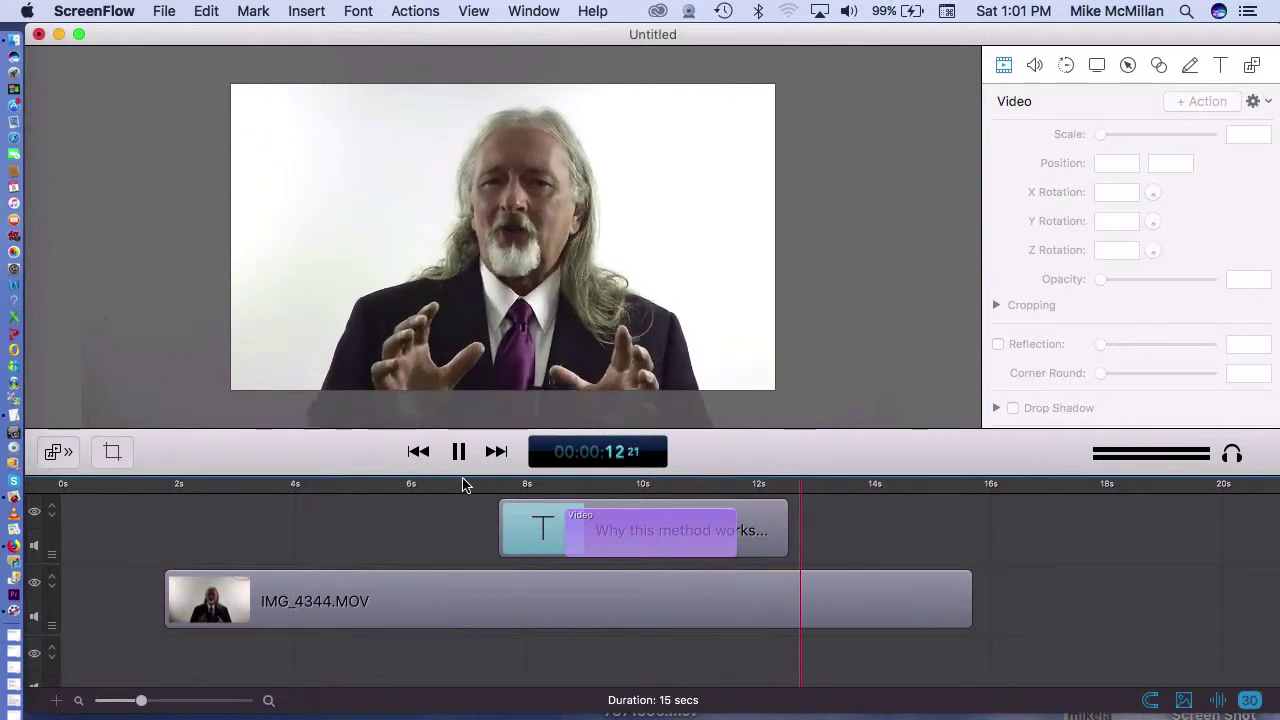
click(462, 483)
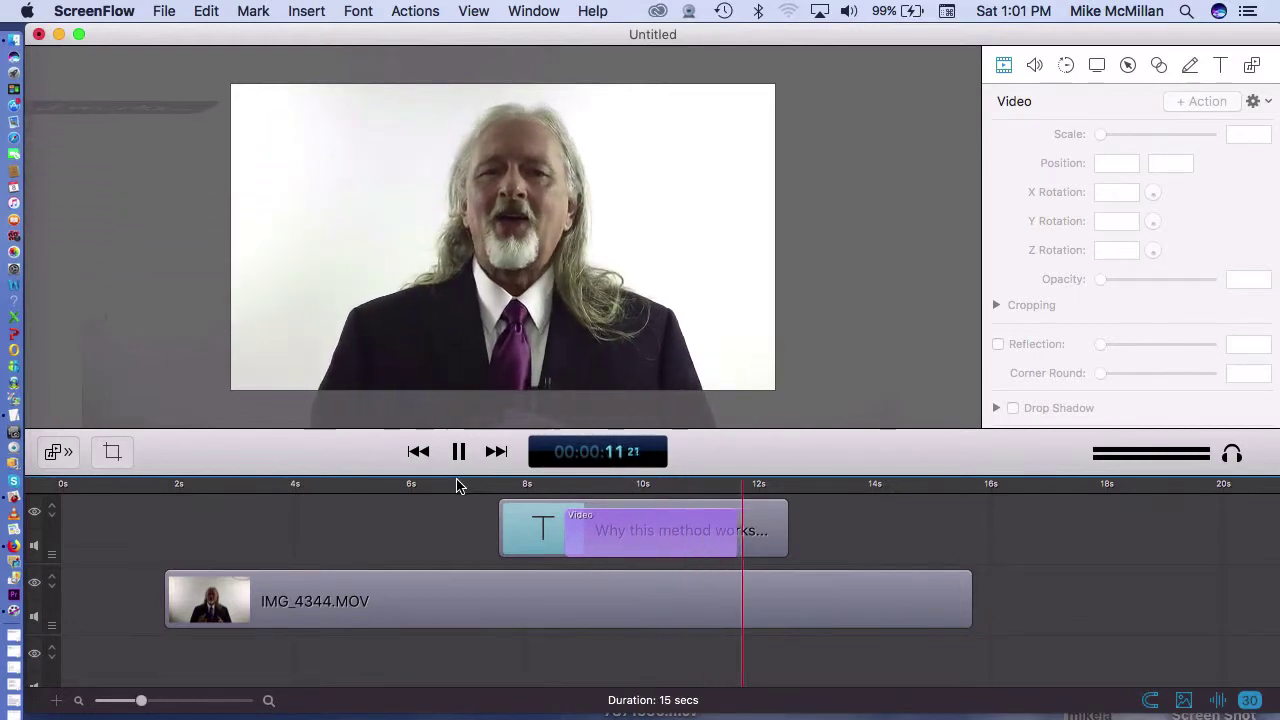
key(space)
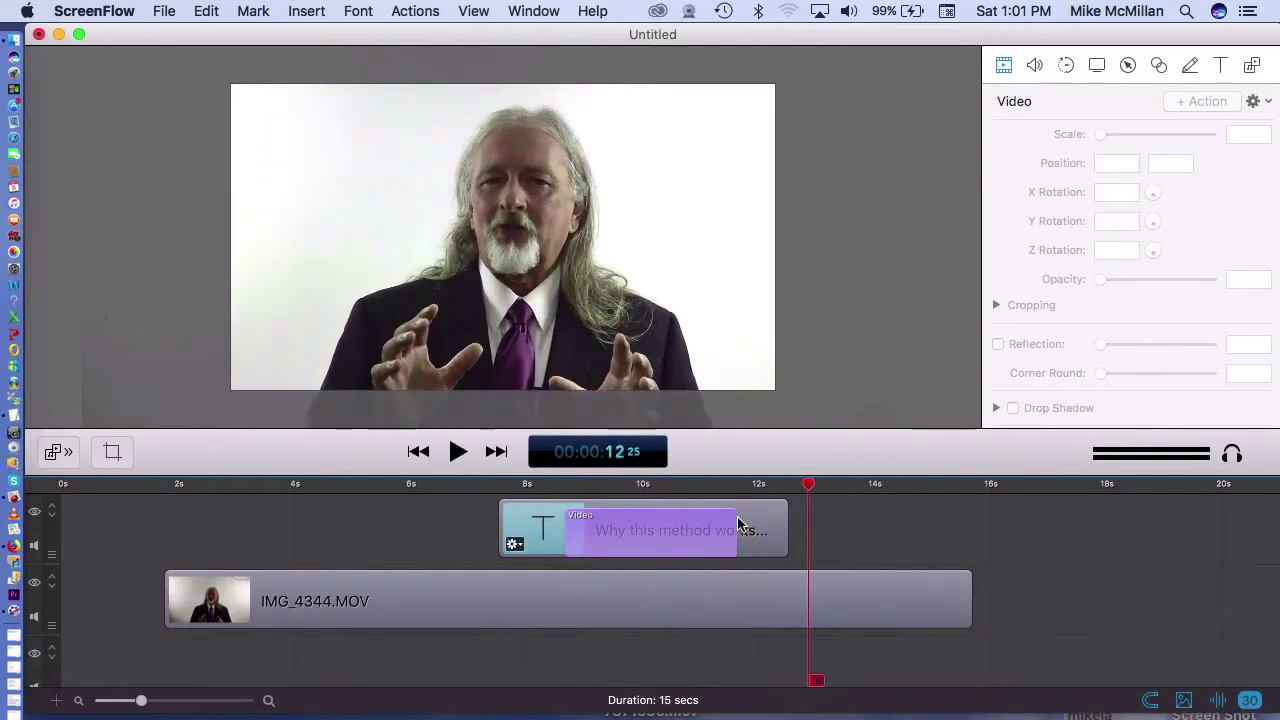
Set the caption's opacity to 0 at the end of its motion action, 00:00:11;18.
click(716, 544)
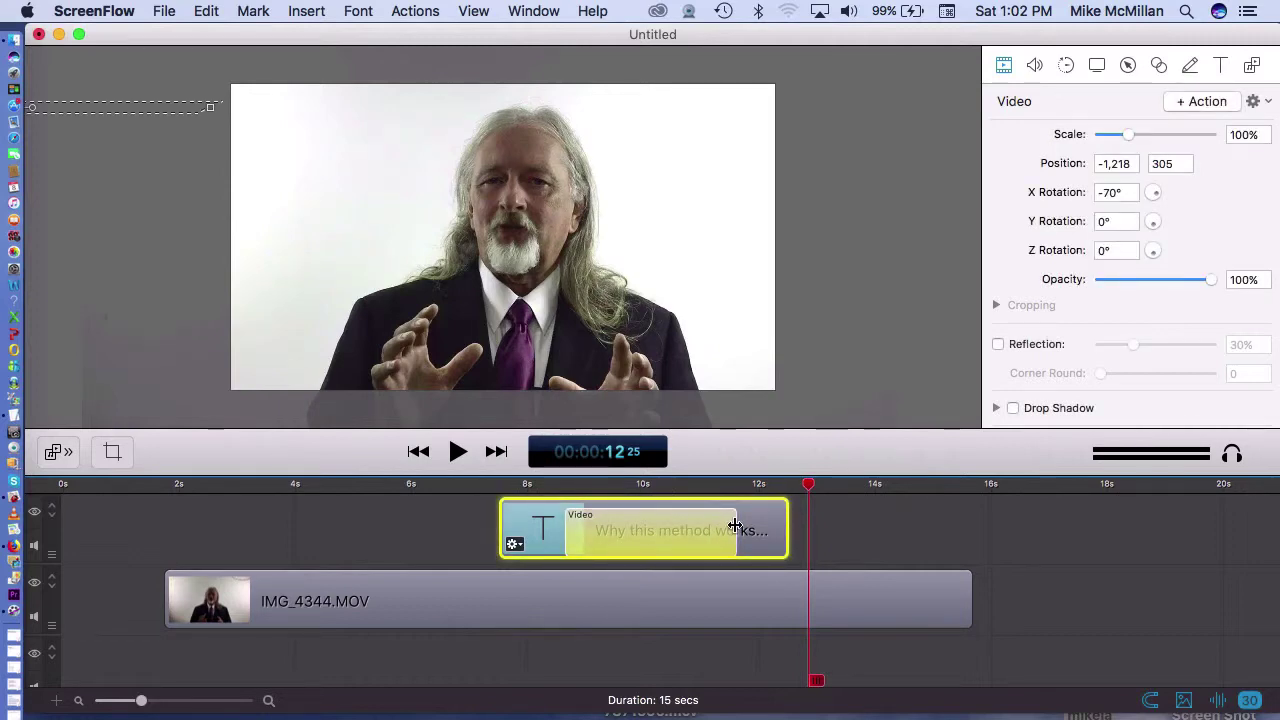
drag(809, 485, 740, 487)
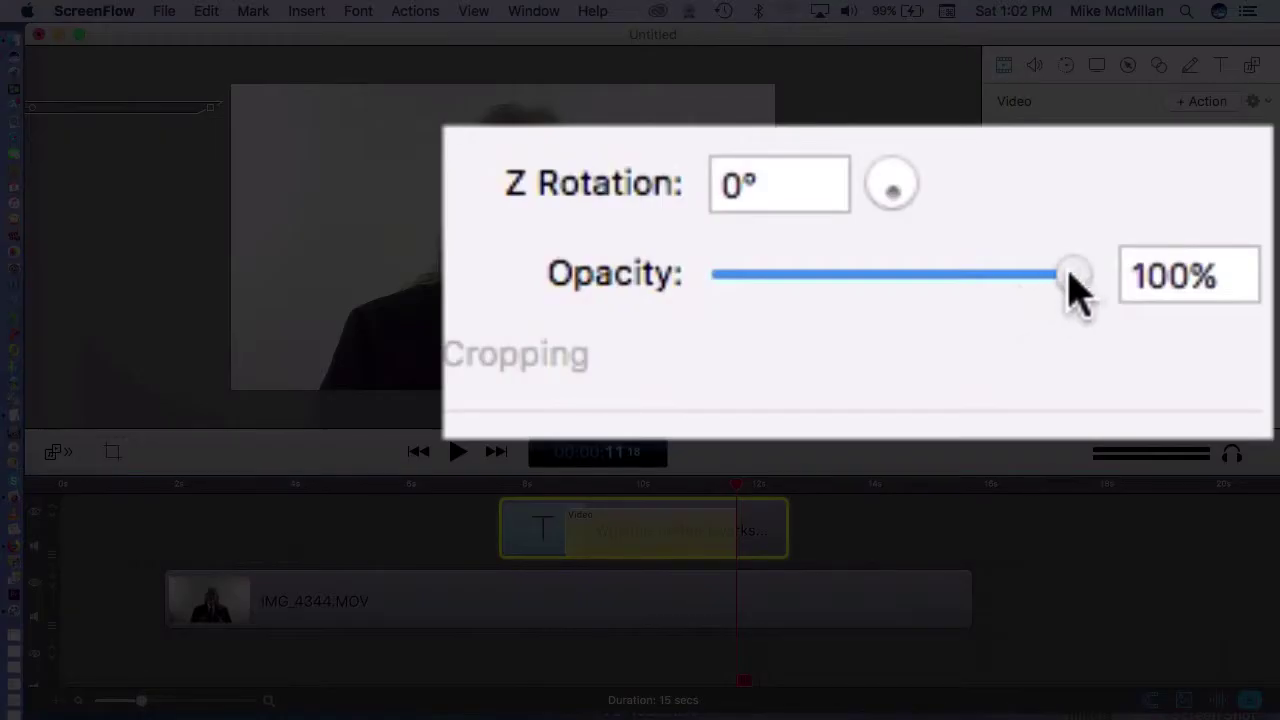
drag(1210, 280, 1205, 280)
drag(1055, 276, 695, 312)
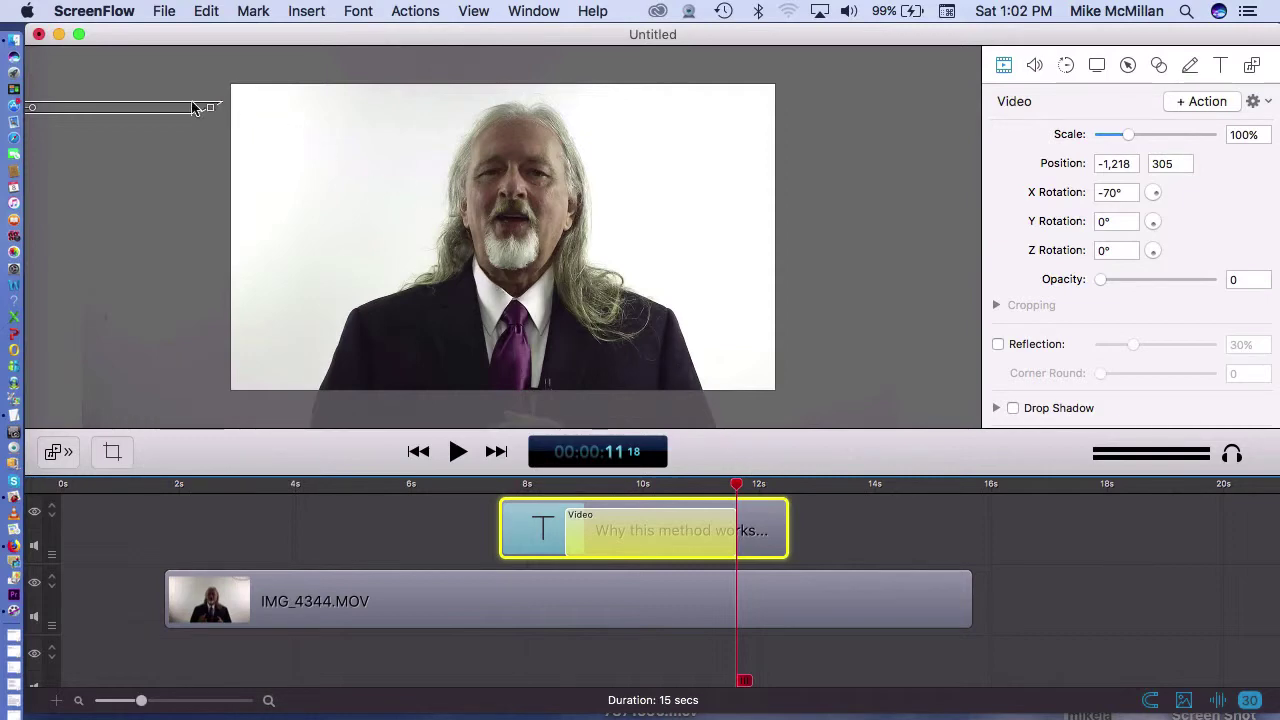
Play the video from before the caption clip to preview the caption rotating, fading and leaving the frame.
click(473, 487)
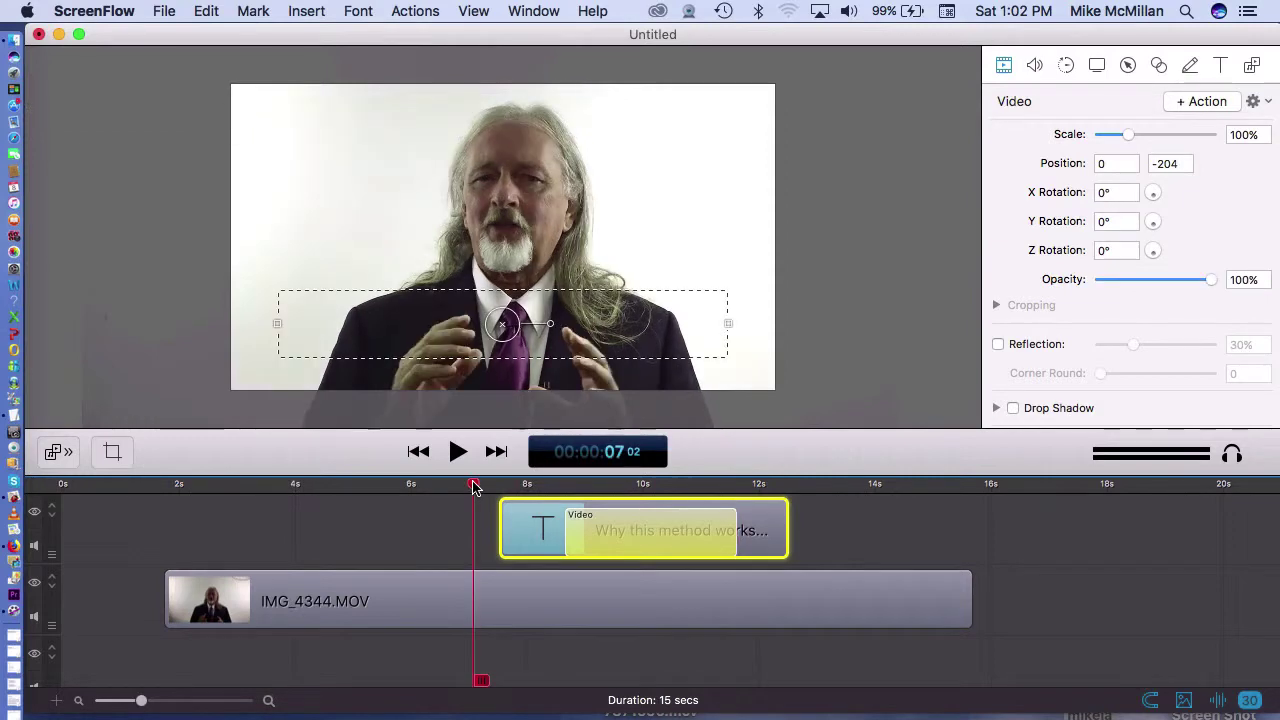
click(453, 519)
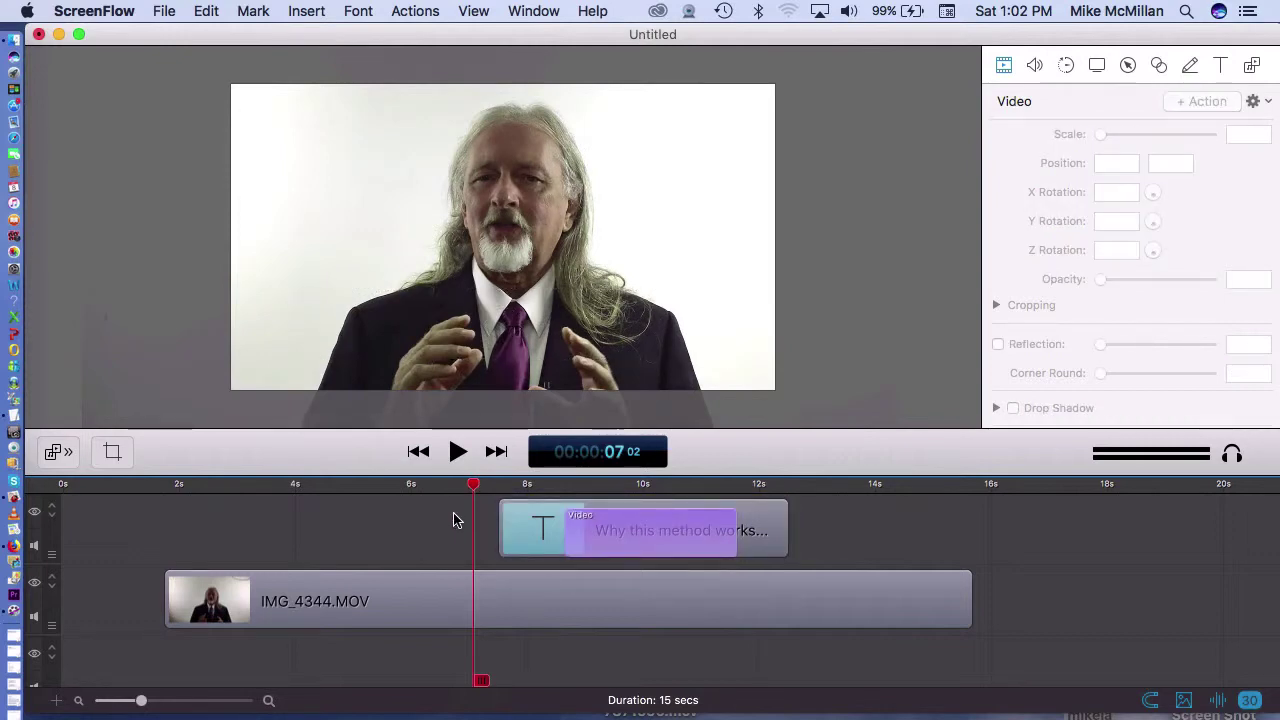
key(space)
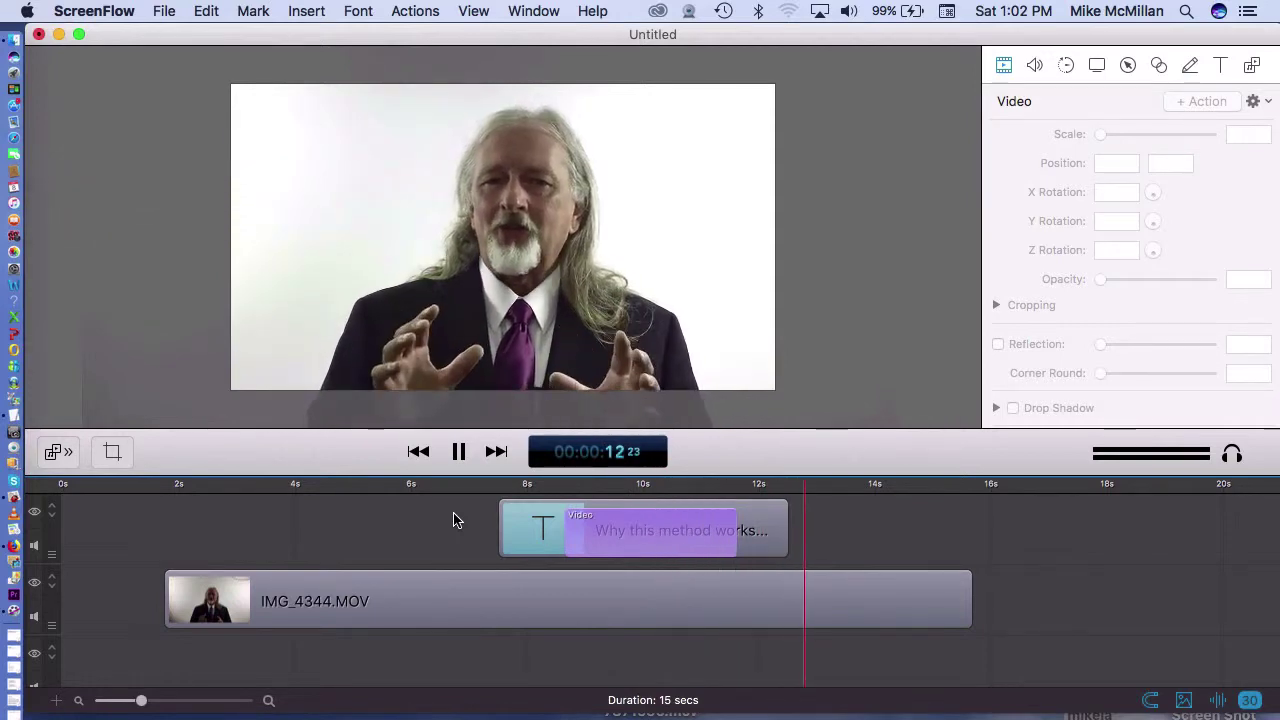
click(477, 488)
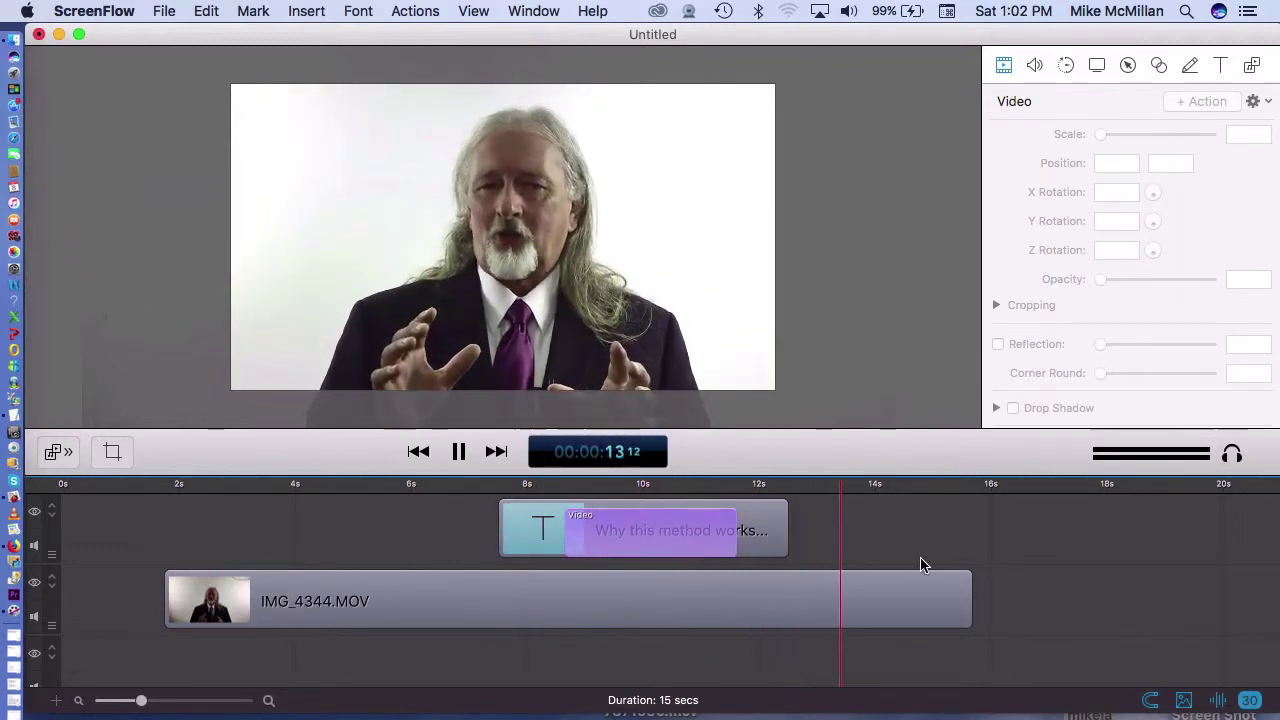
key(space)
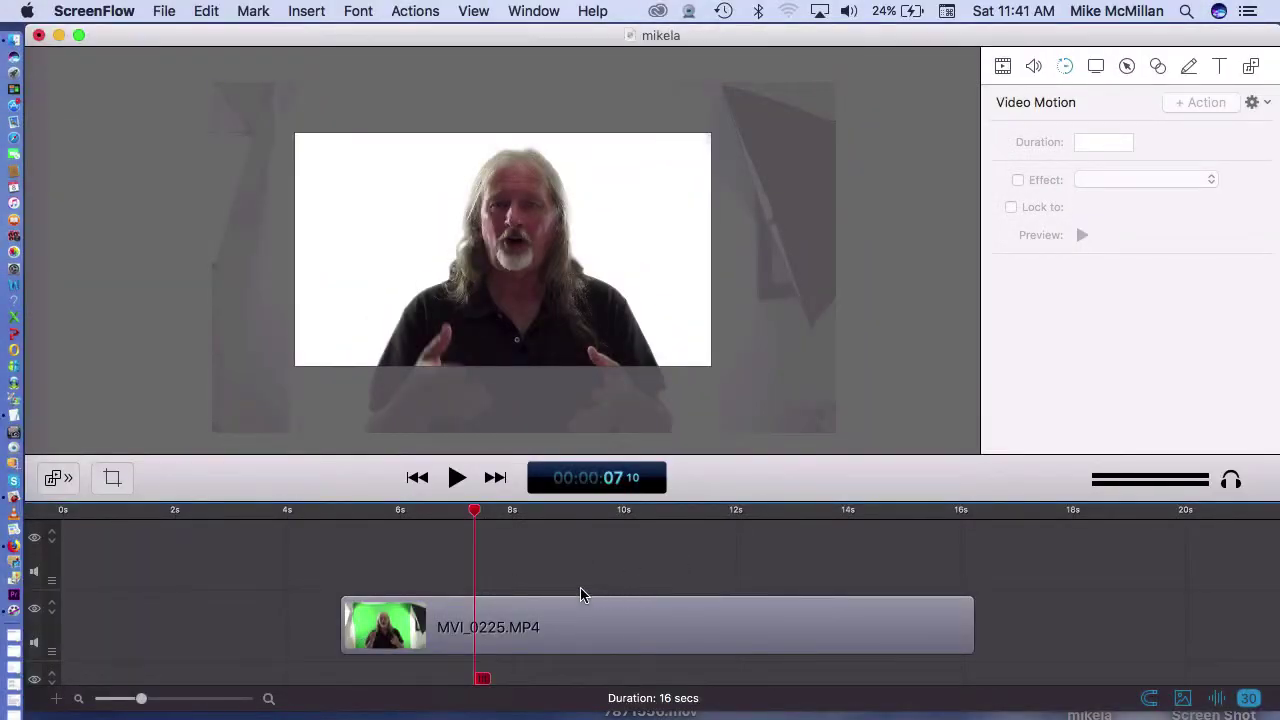
Add the canstockphoto image from the media library and arrange it on the track beneath MVI_0225.MP4, starting at about 10 s.
key(space)
key(space)
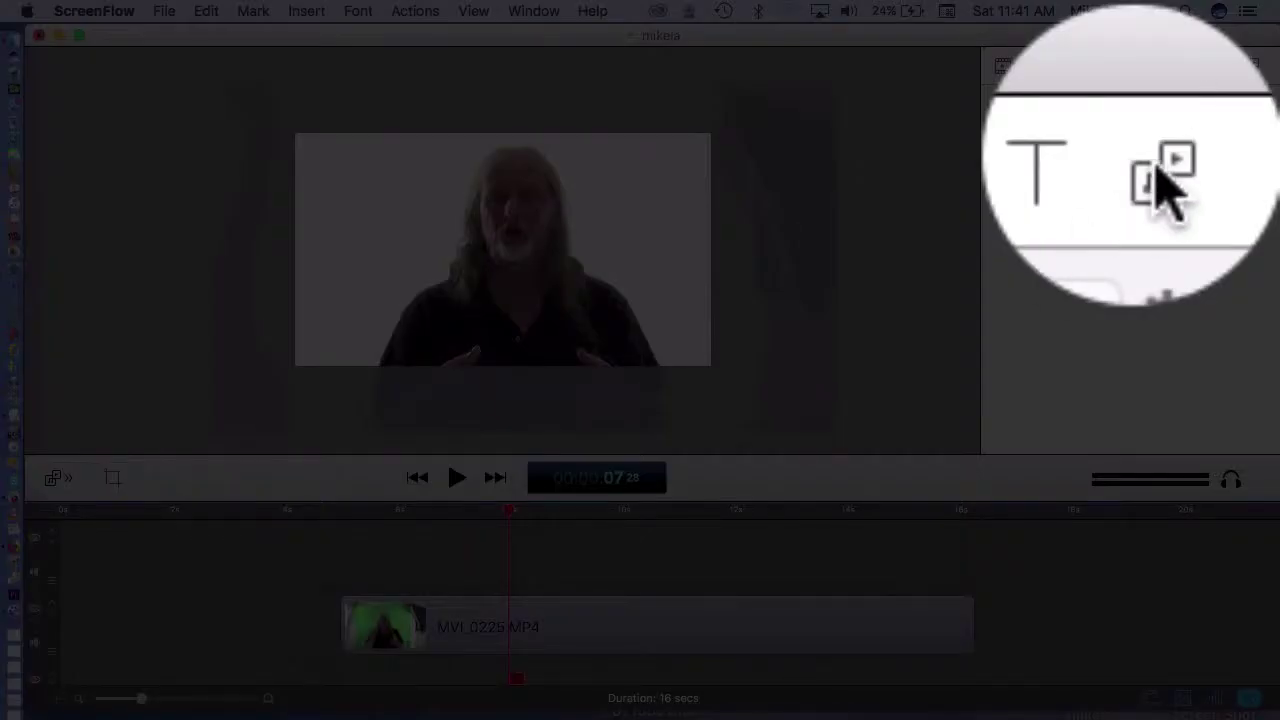
click(1251, 66)
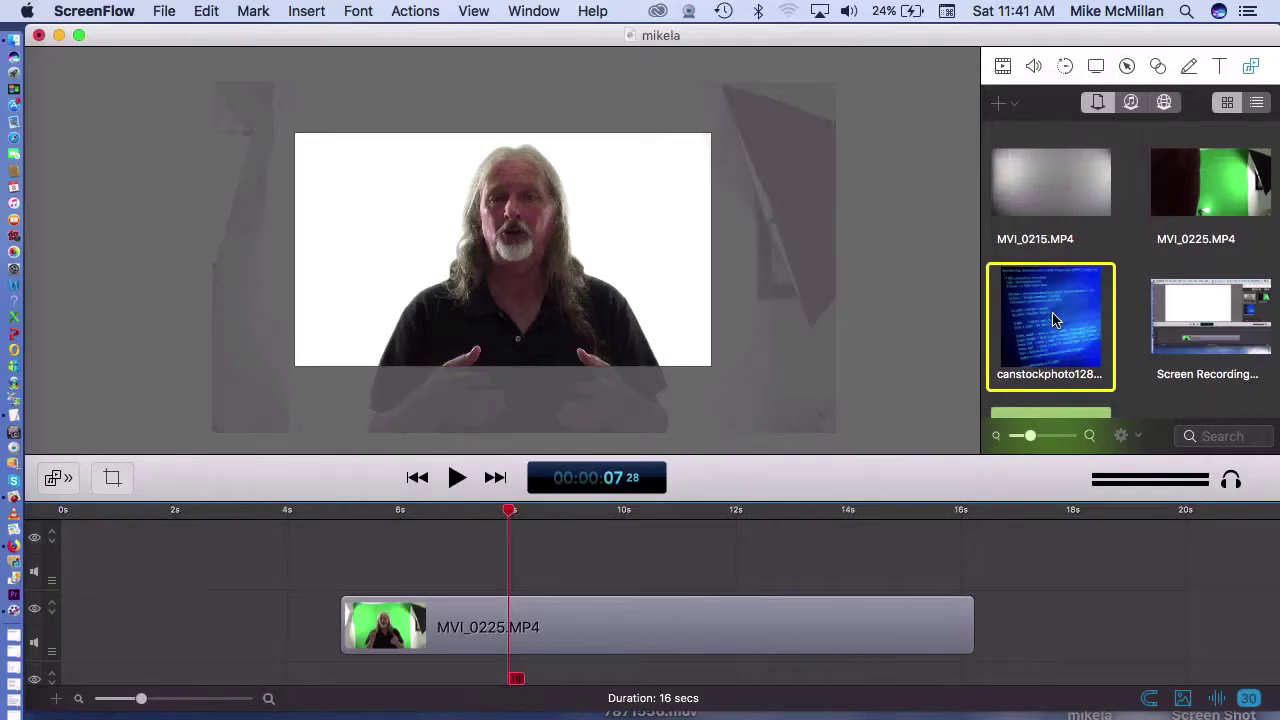
drag(1052, 312, 988, 628)
drag(877, 633, 877, 583)
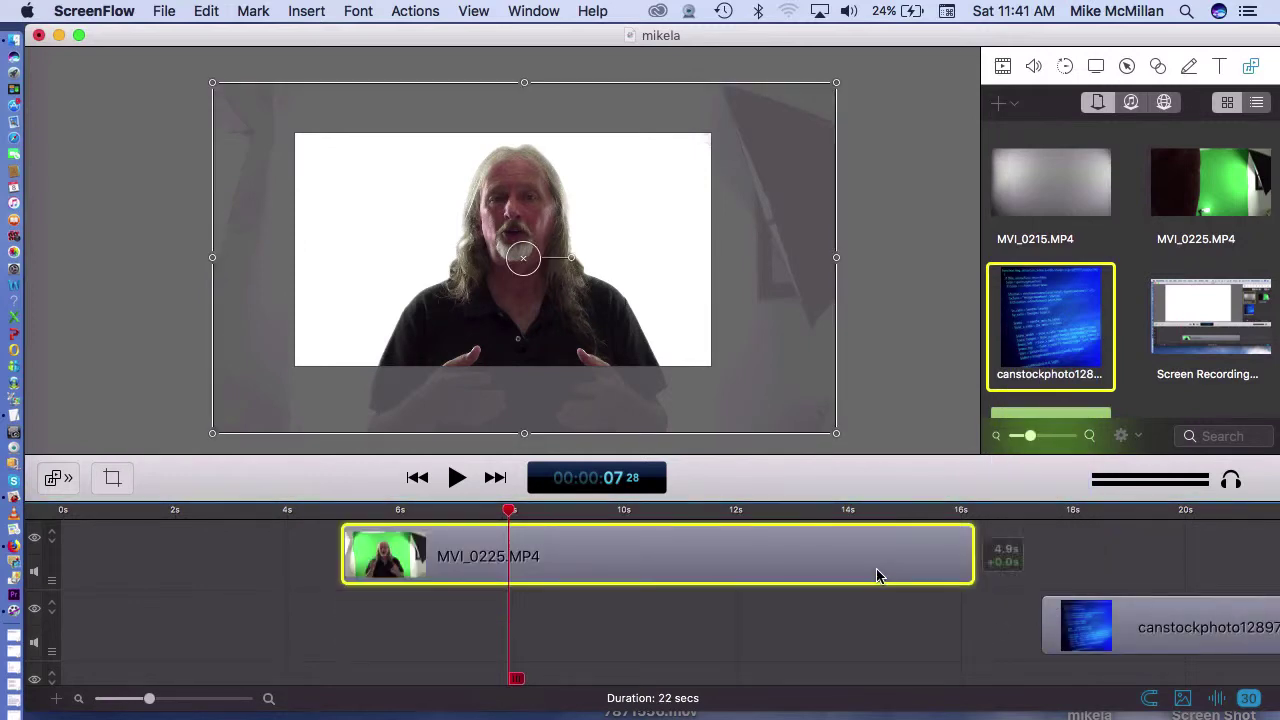
drag(1112, 644, 770, 612)
click(995, 632)
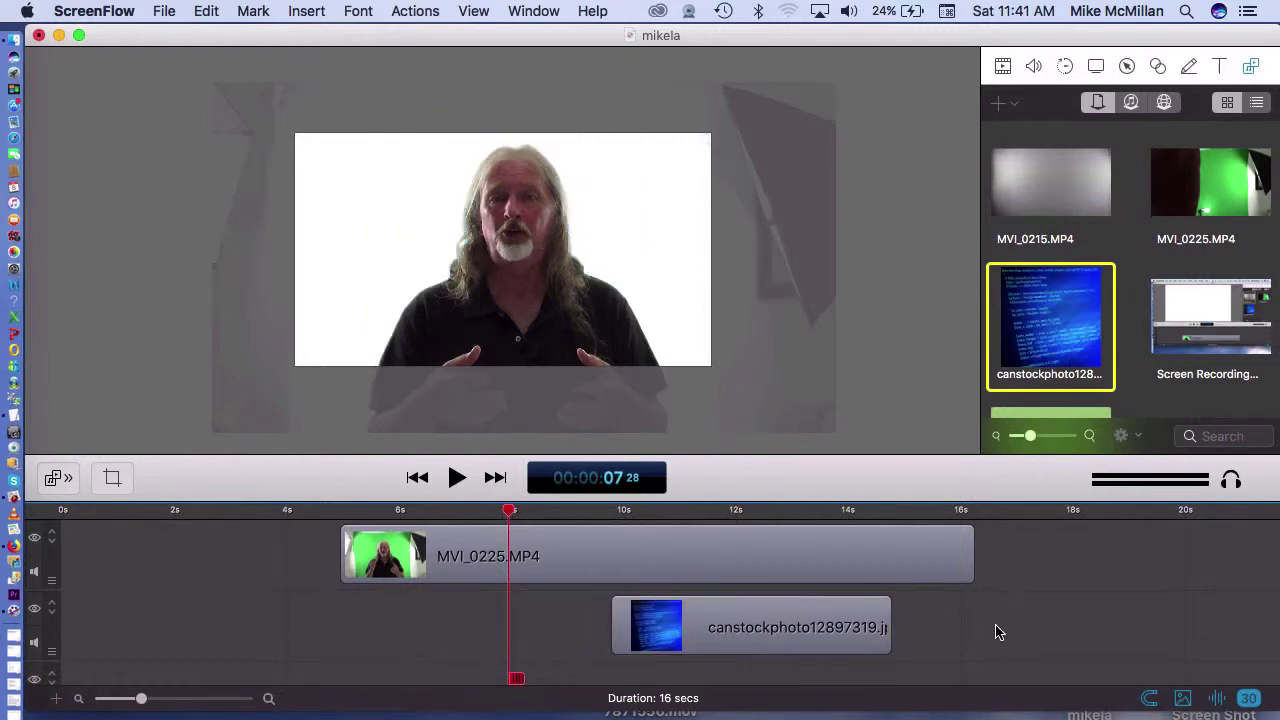
Turn off the Chroma Key filter on the MVI_0225.MP4 clip.
click(465, 556)
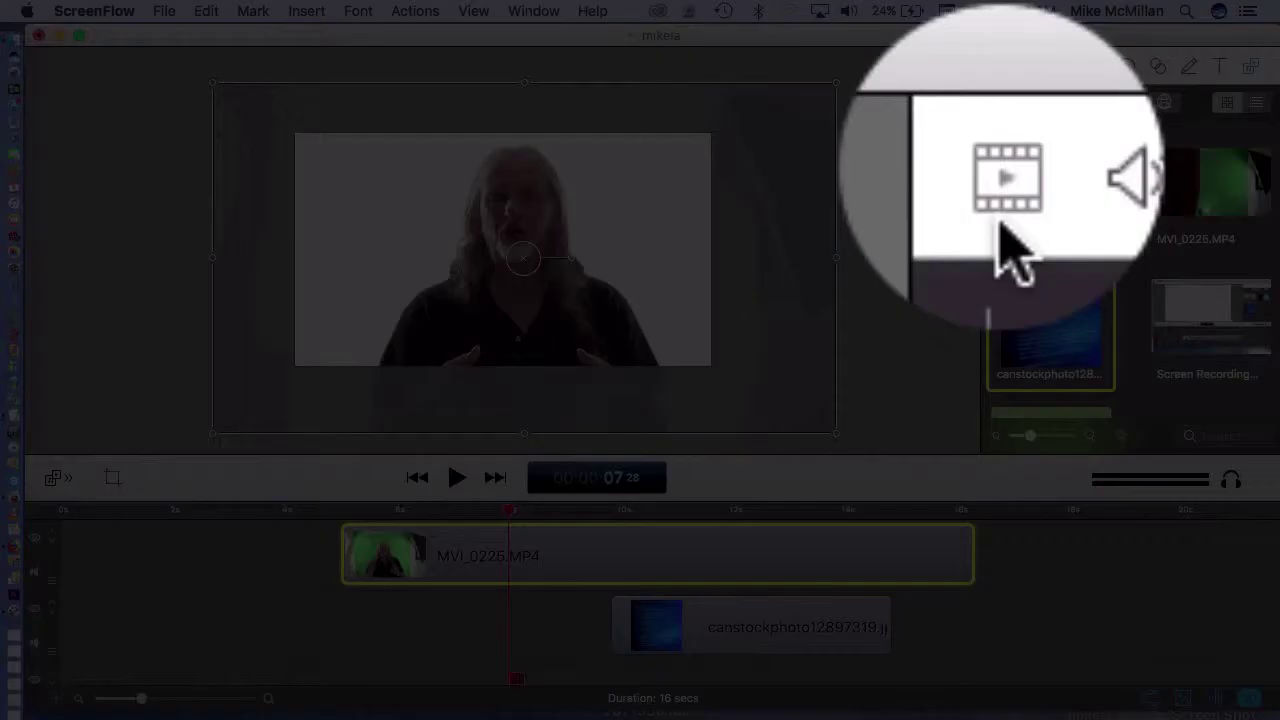
click(1002, 70)
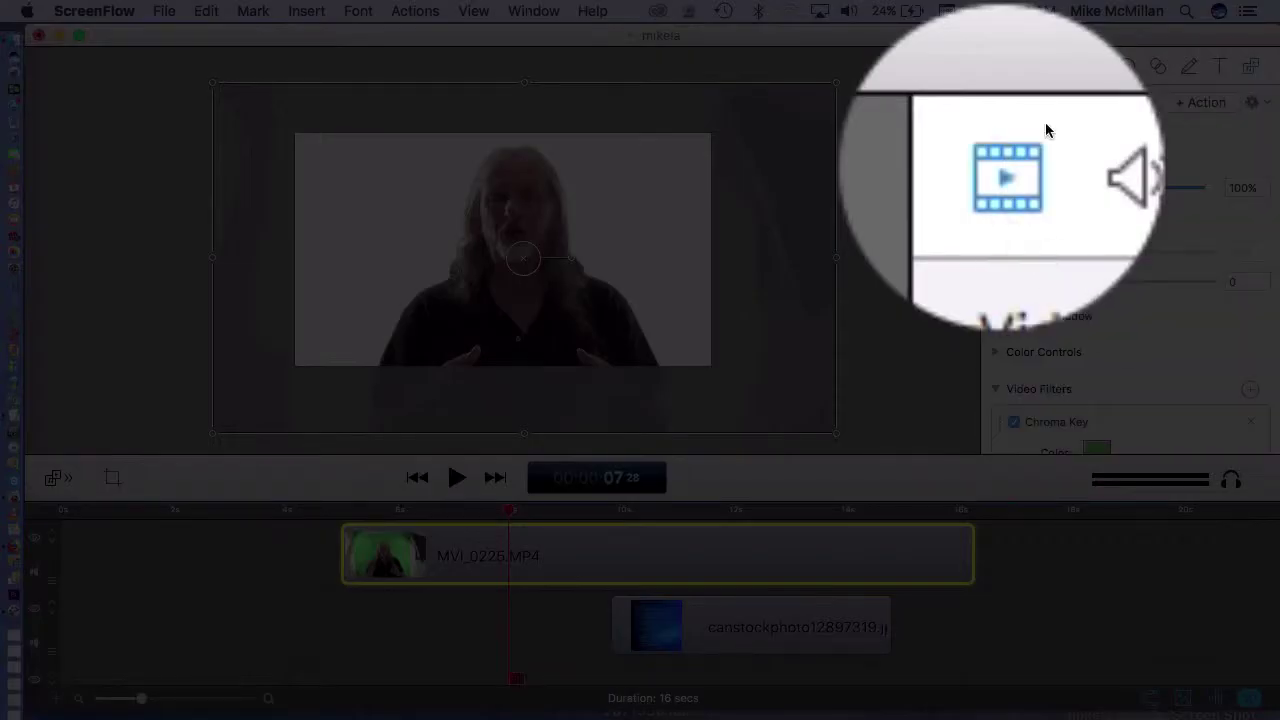
scroll(1080, 334, down, 2)
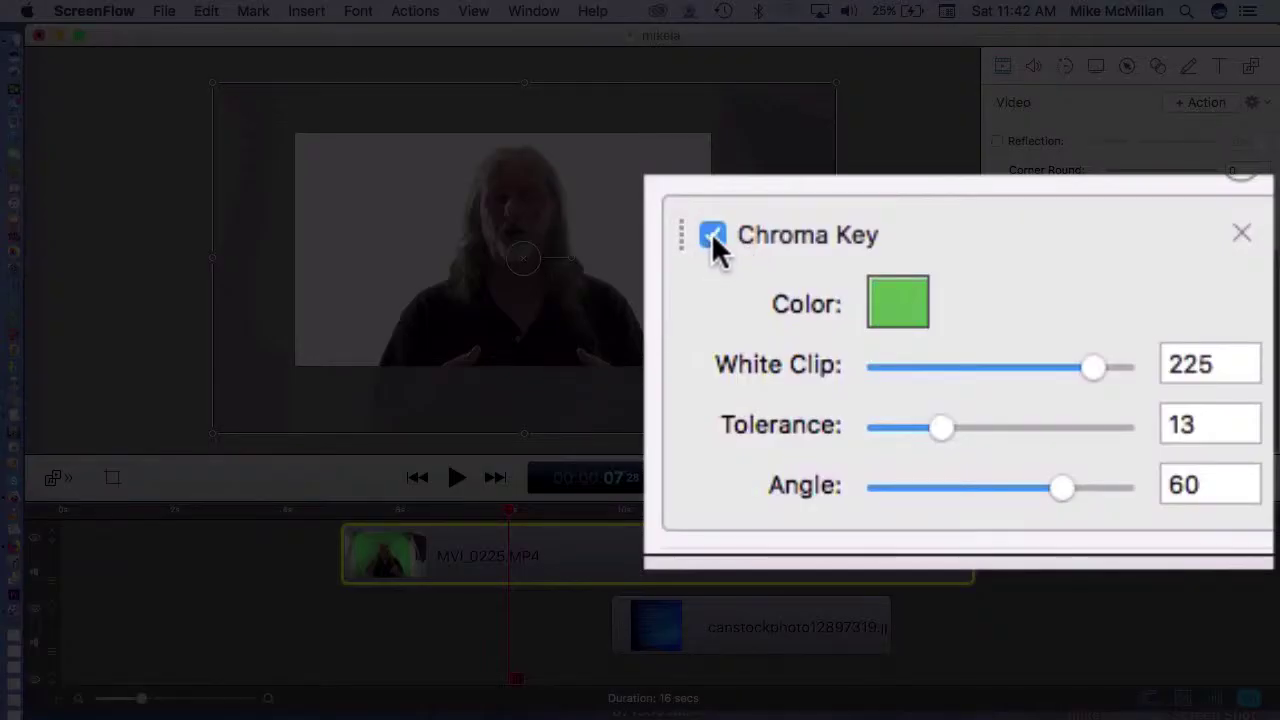
click(711, 232)
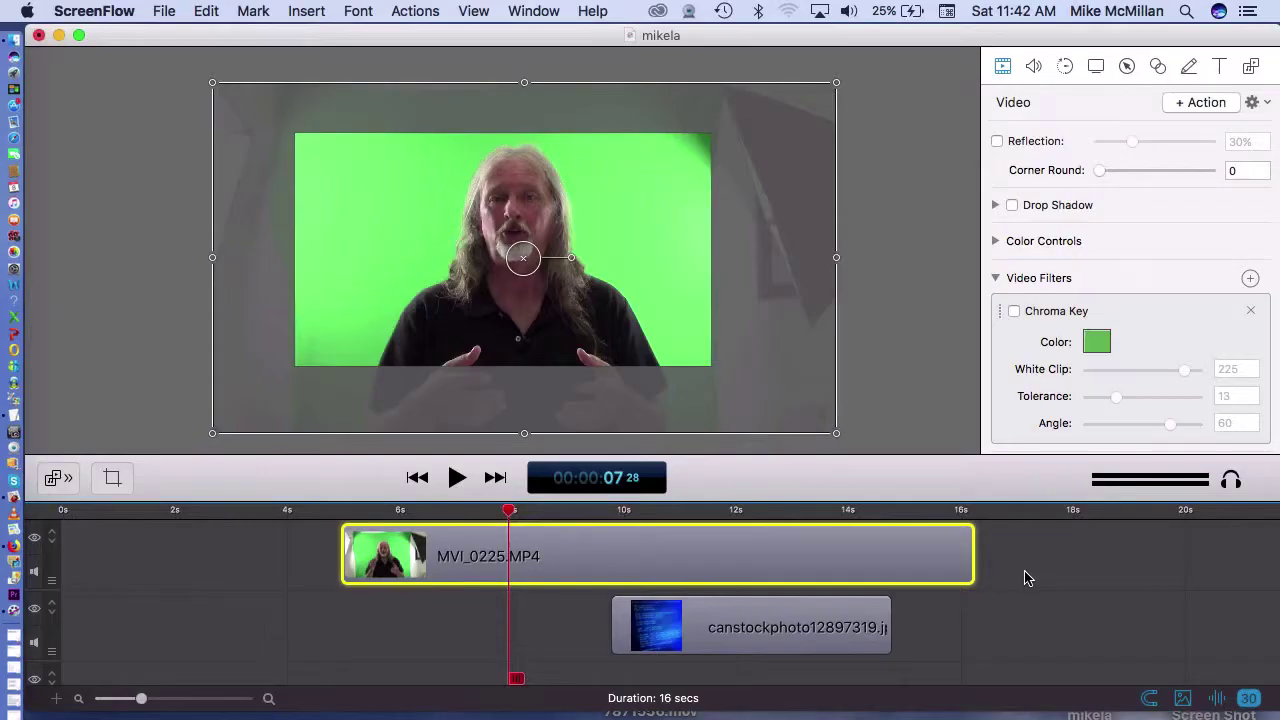
click(1020, 578)
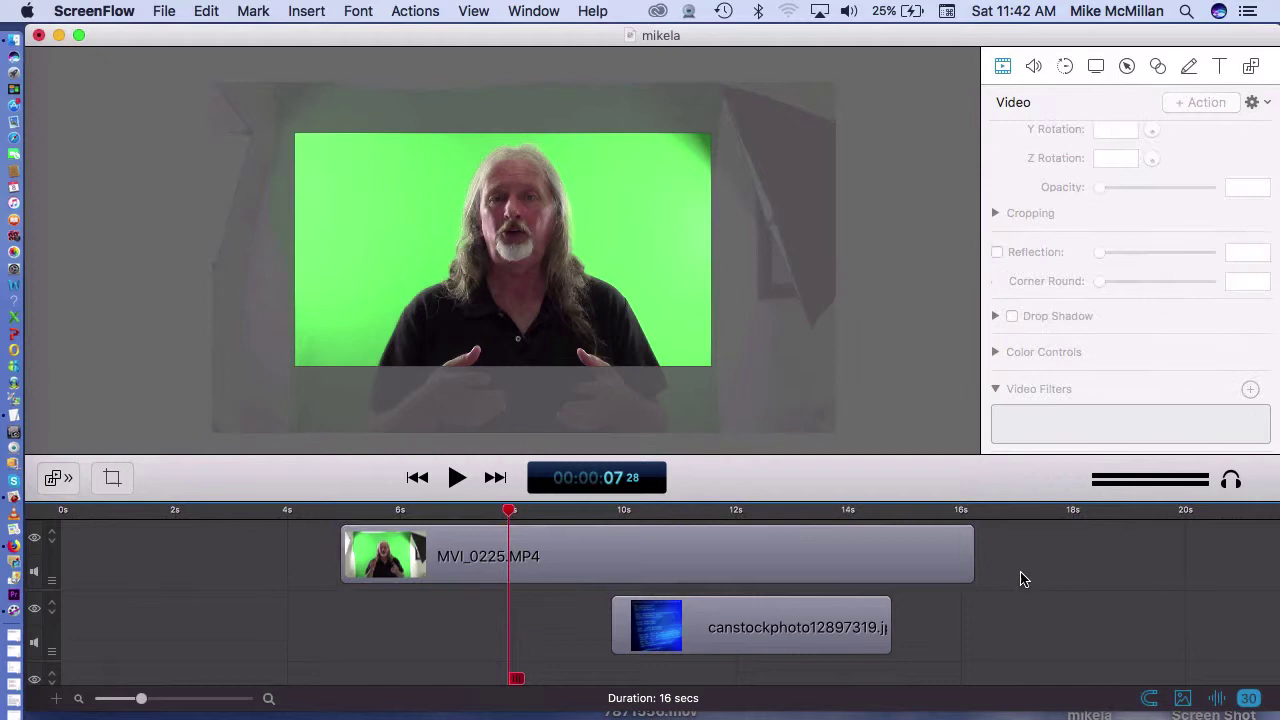
Play the MVI_0225.MP4 clip up to the start of the background image to examine it without the Chroma Key filter.
click(570, 566)
key(space)
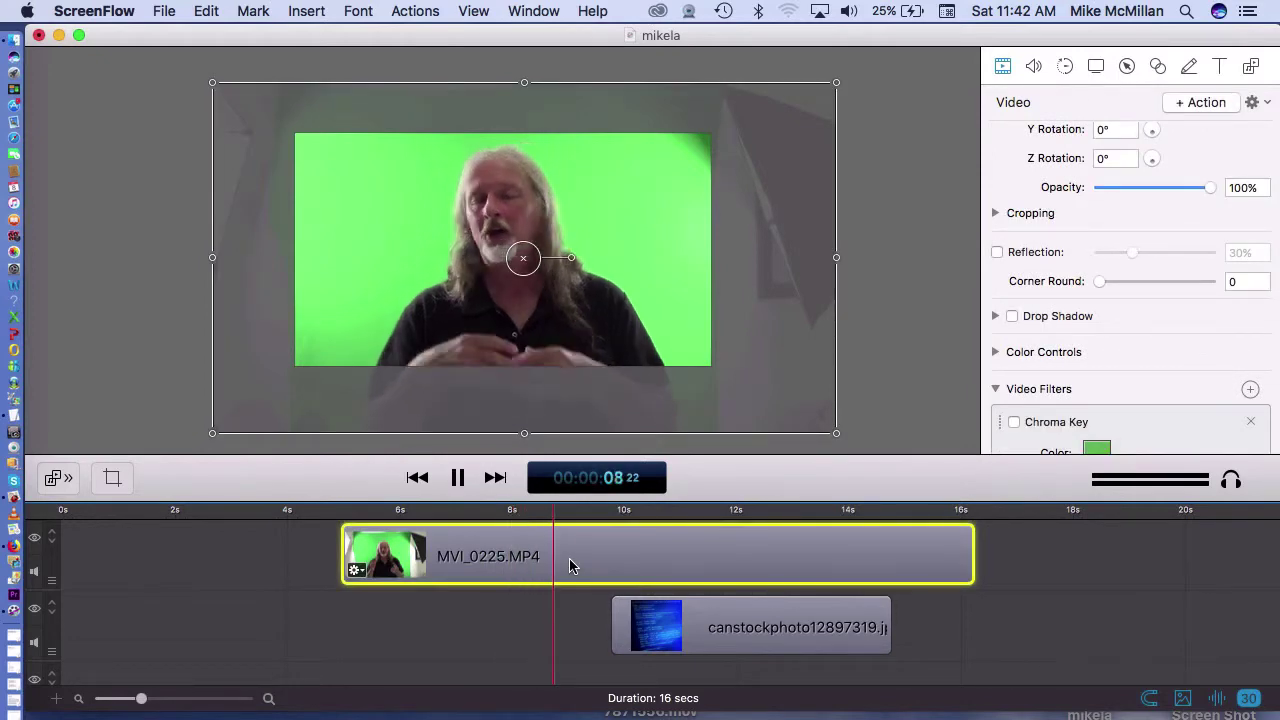
click(486, 640)
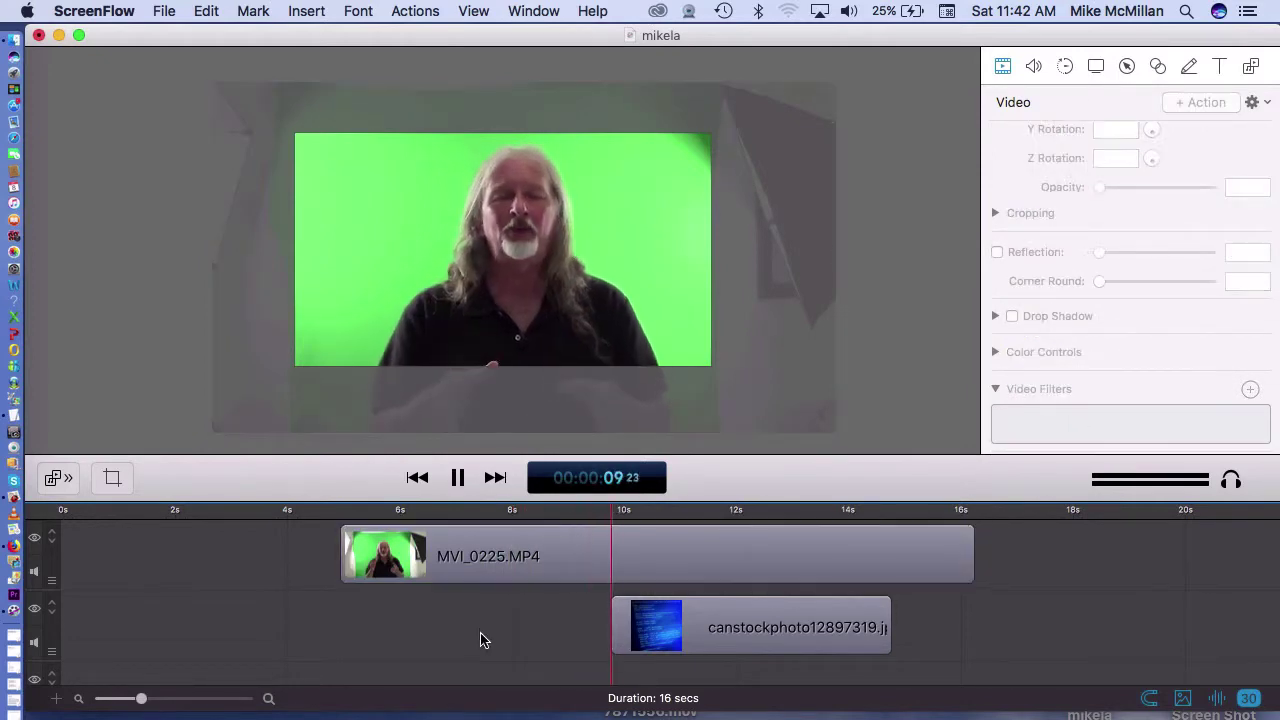
click(450, 530)
click(447, 515)
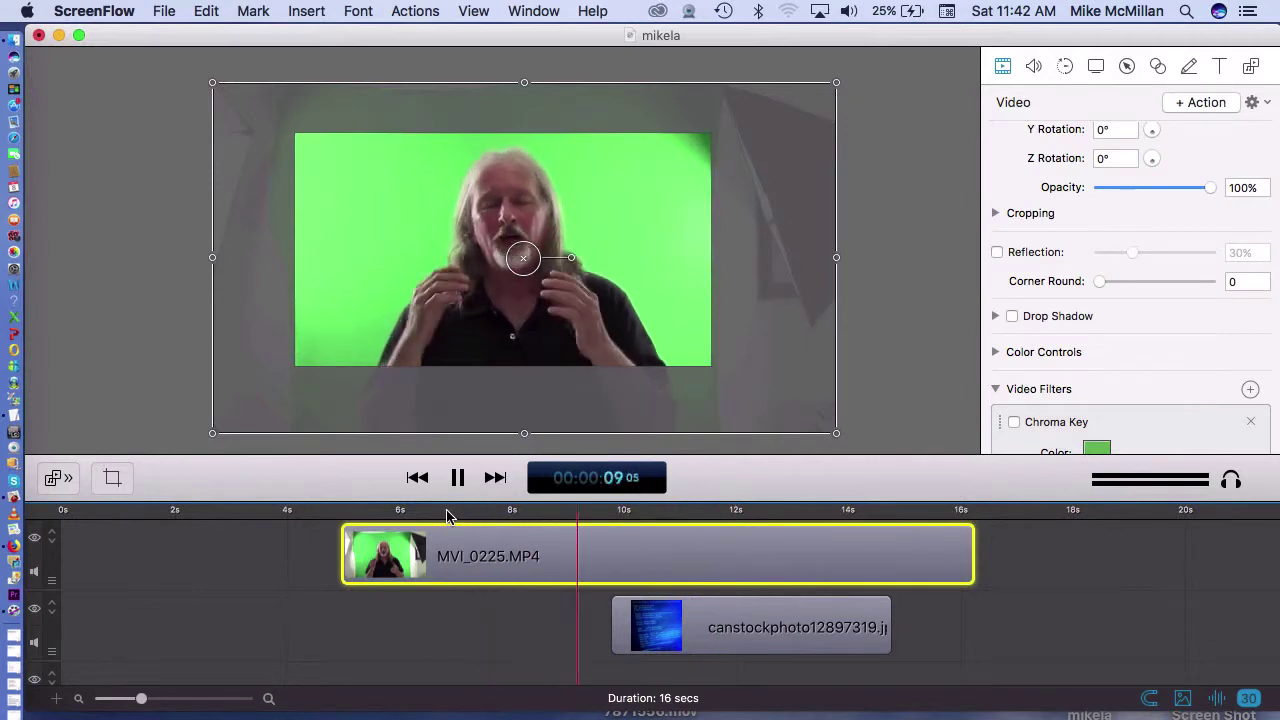
key(space)
click(1030, 634)
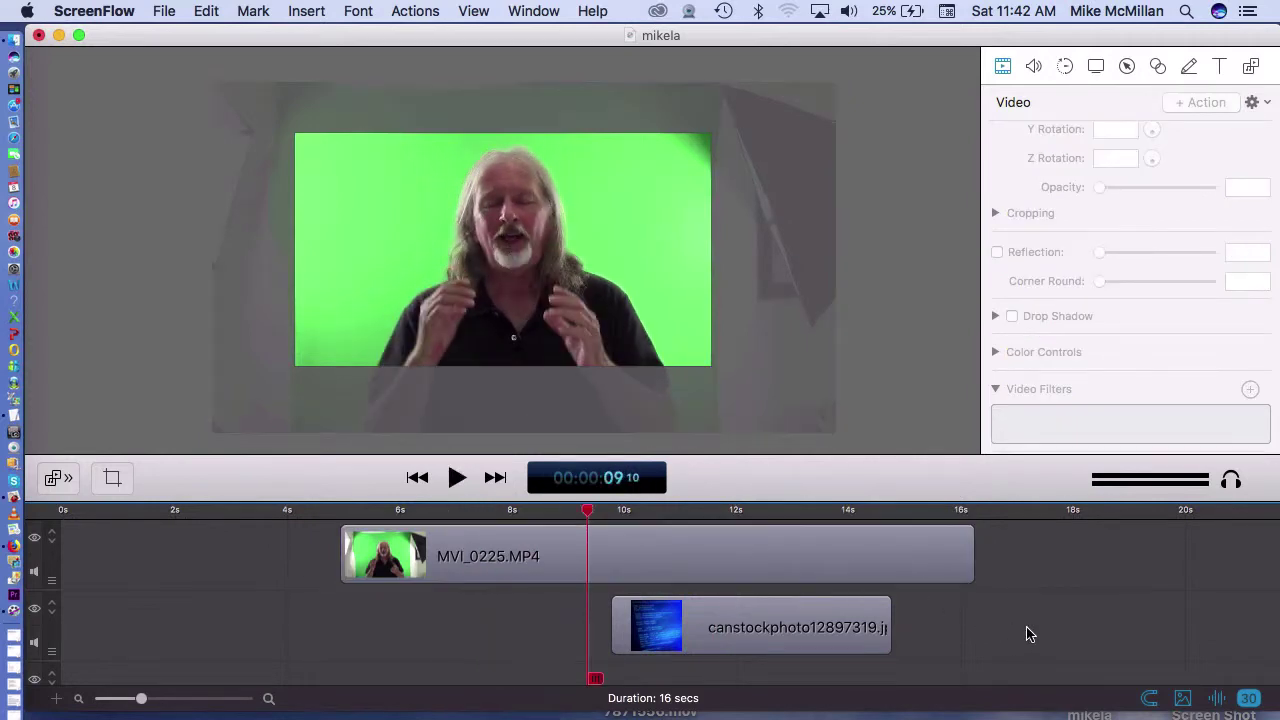
Turn the Chroma Key filter on MVI_0225.MP4 back on.
click(855, 555)
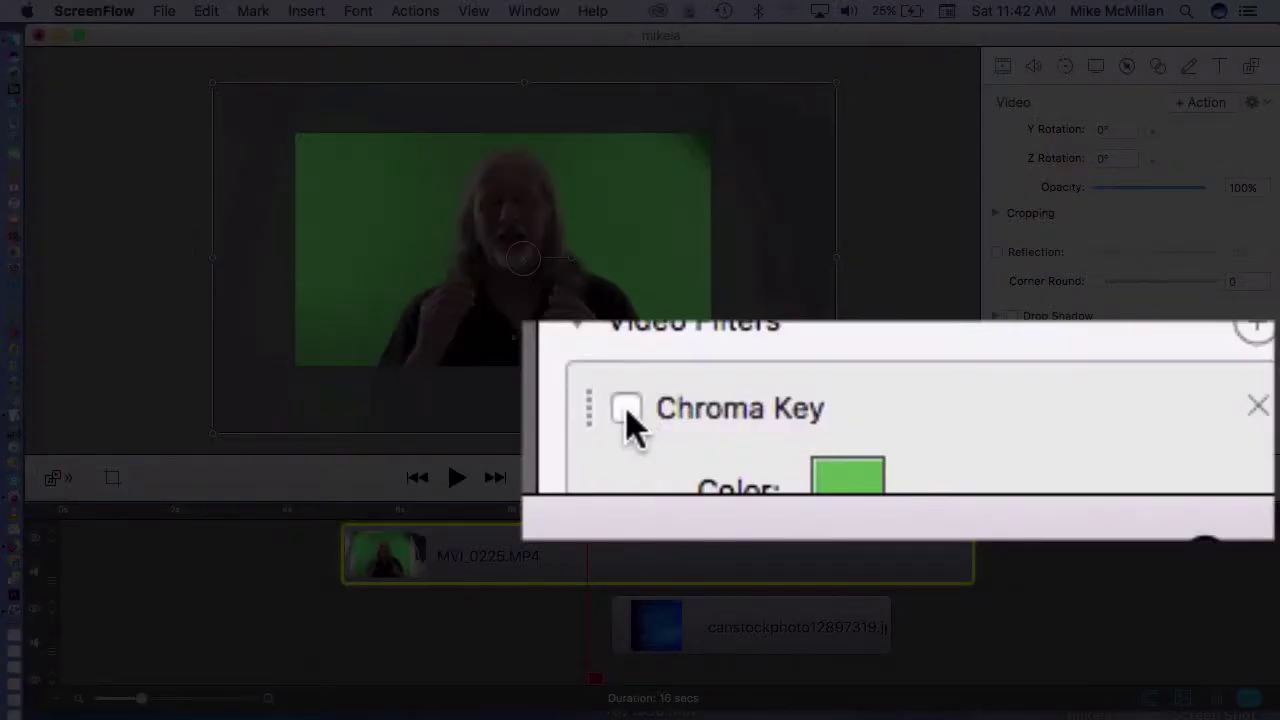
click(626, 410)
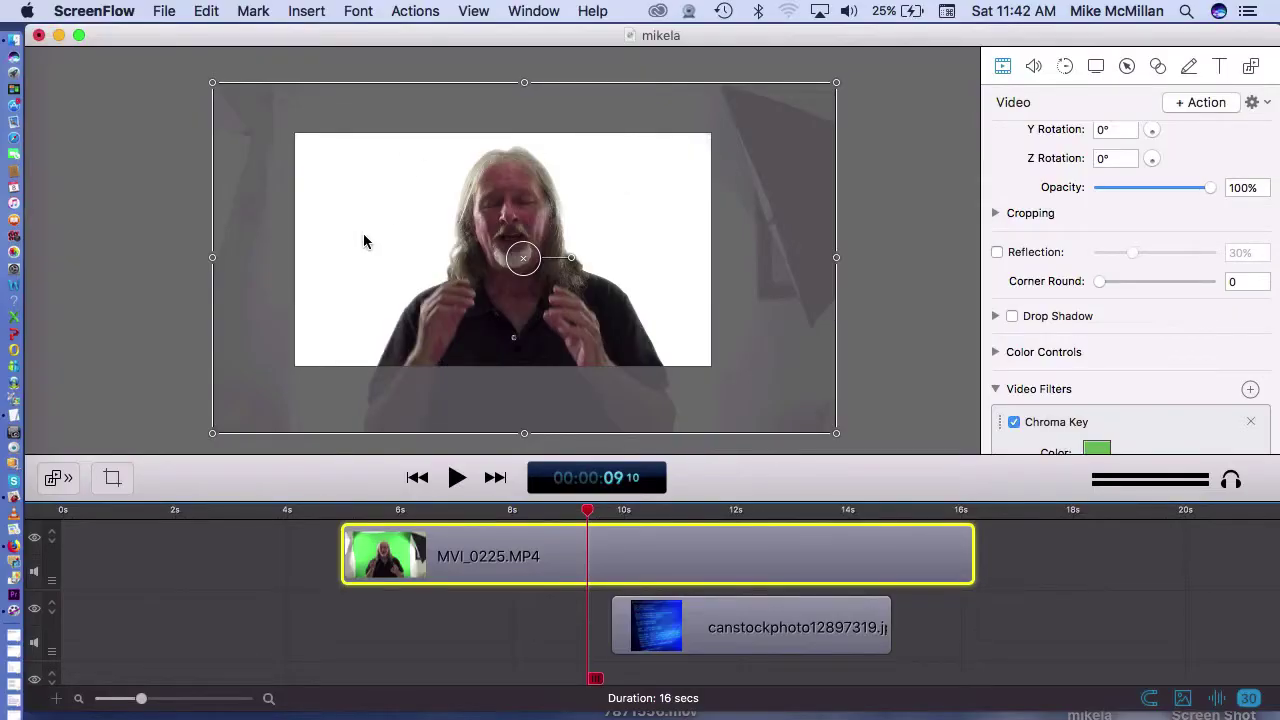
click(142, 204)
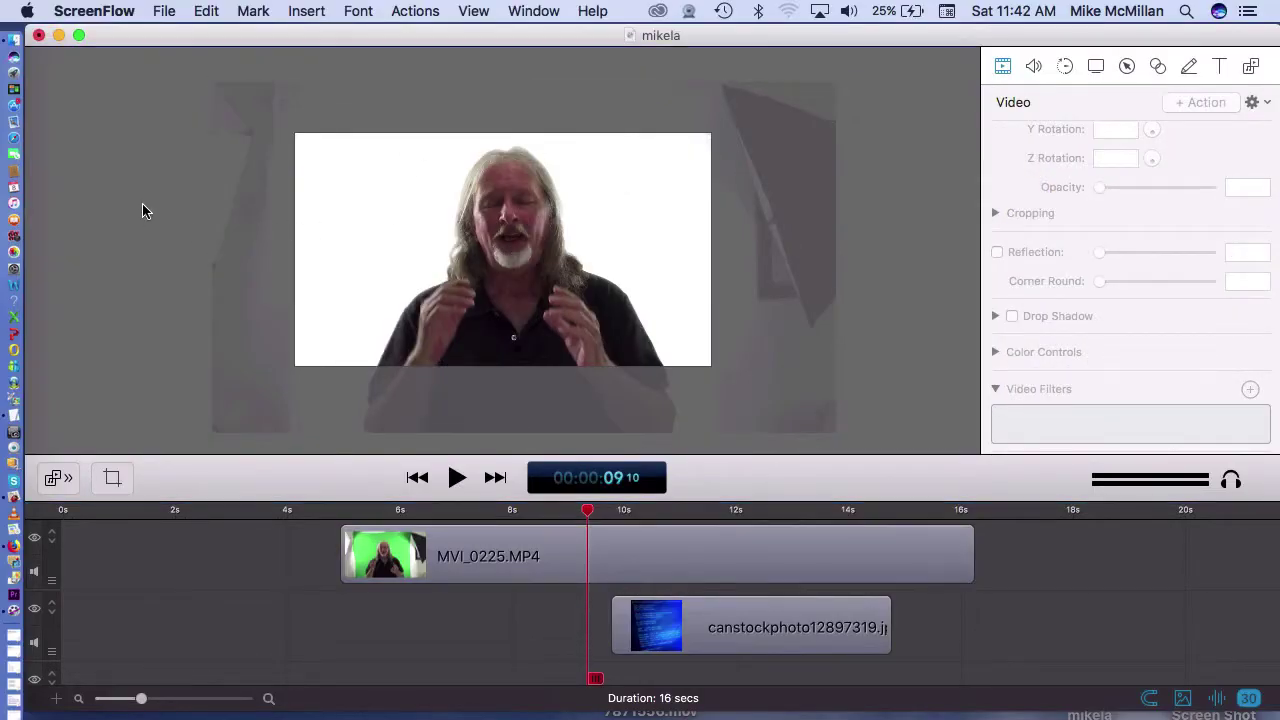
Play the keyed video into the image clip's section and check how the image covers the background behind the speaker.
click(432, 515)
key(space)
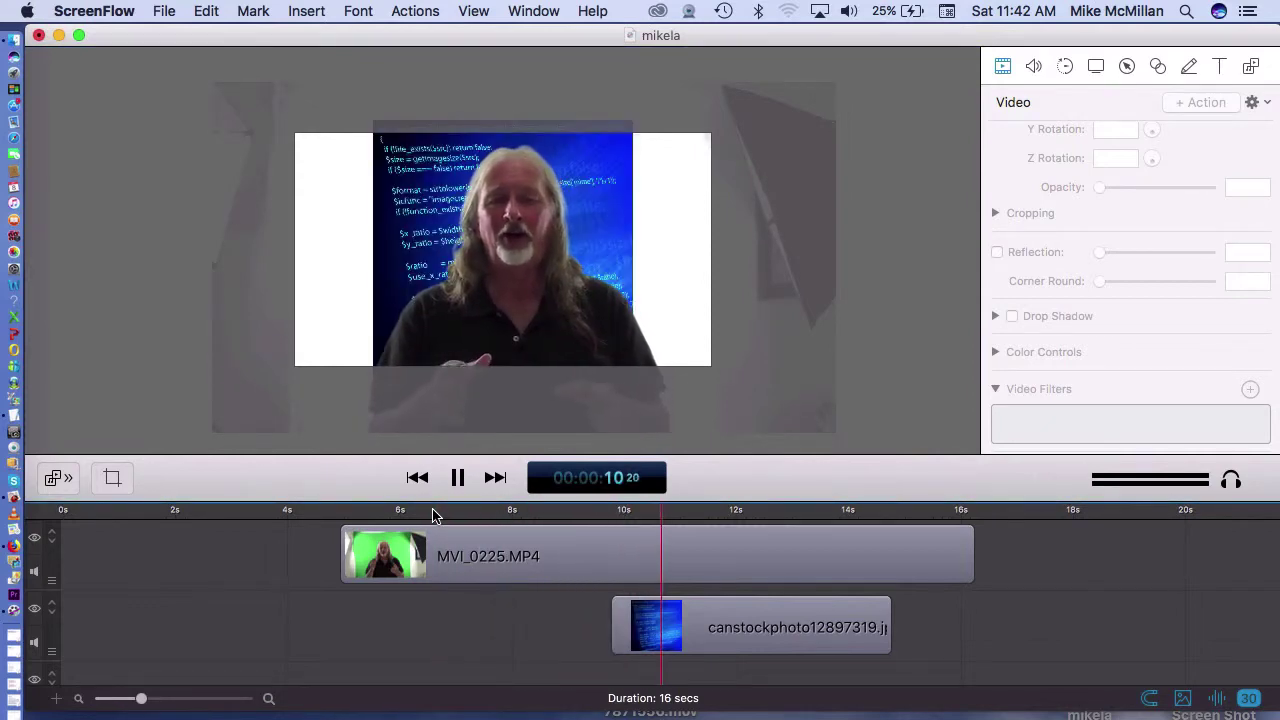
key(space)
click(776, 628)
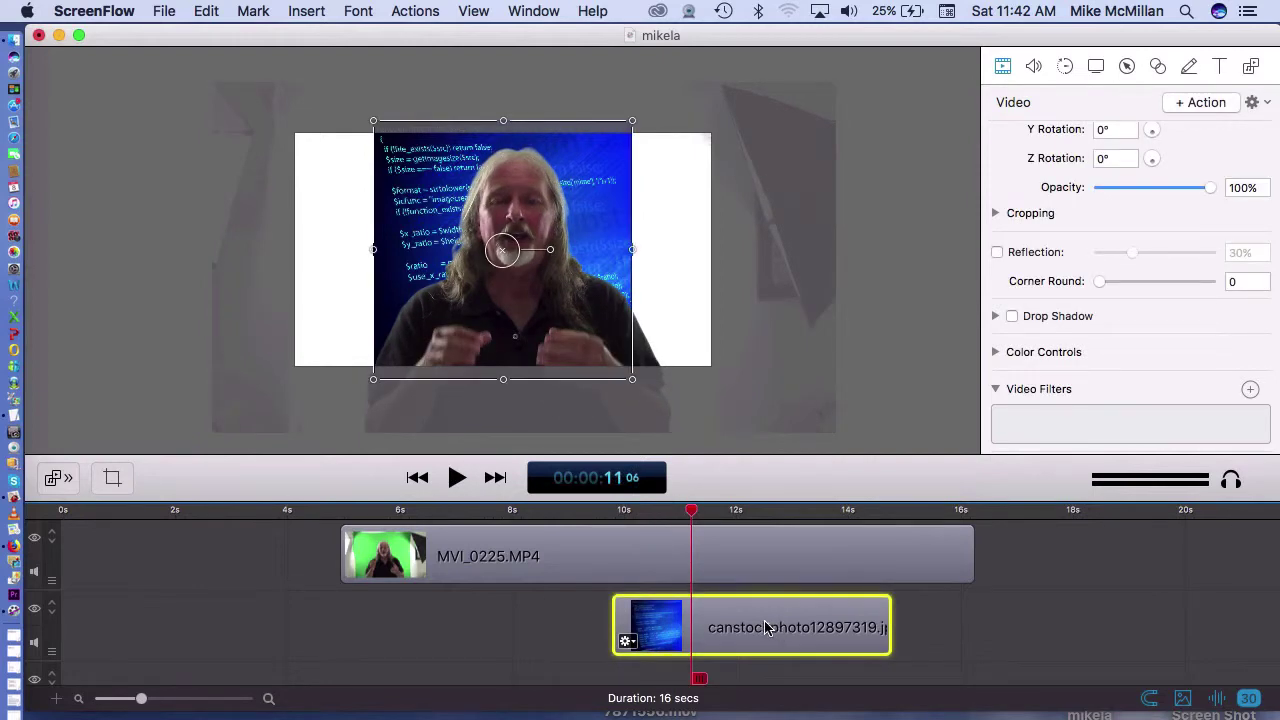
click(502, 646)
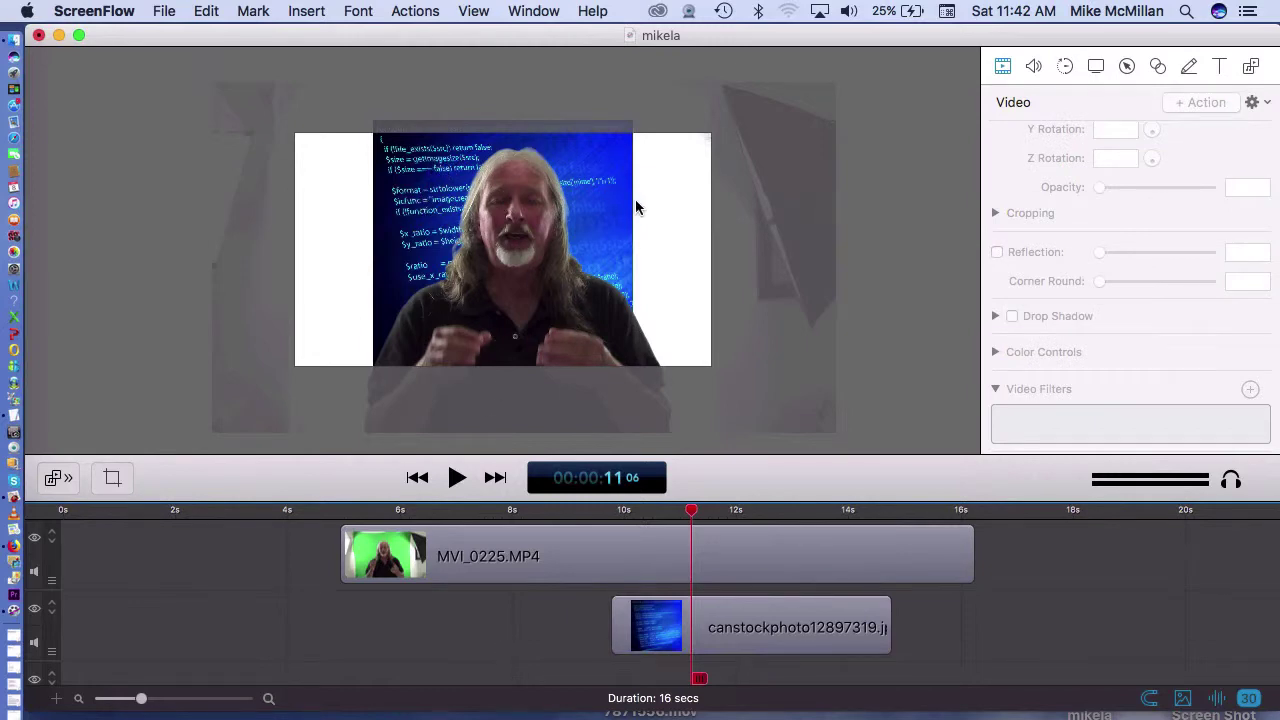
Enlarge the canstockphoto image until it covers the whole frame behind the speaker, and preview the result.
click(719, 599)
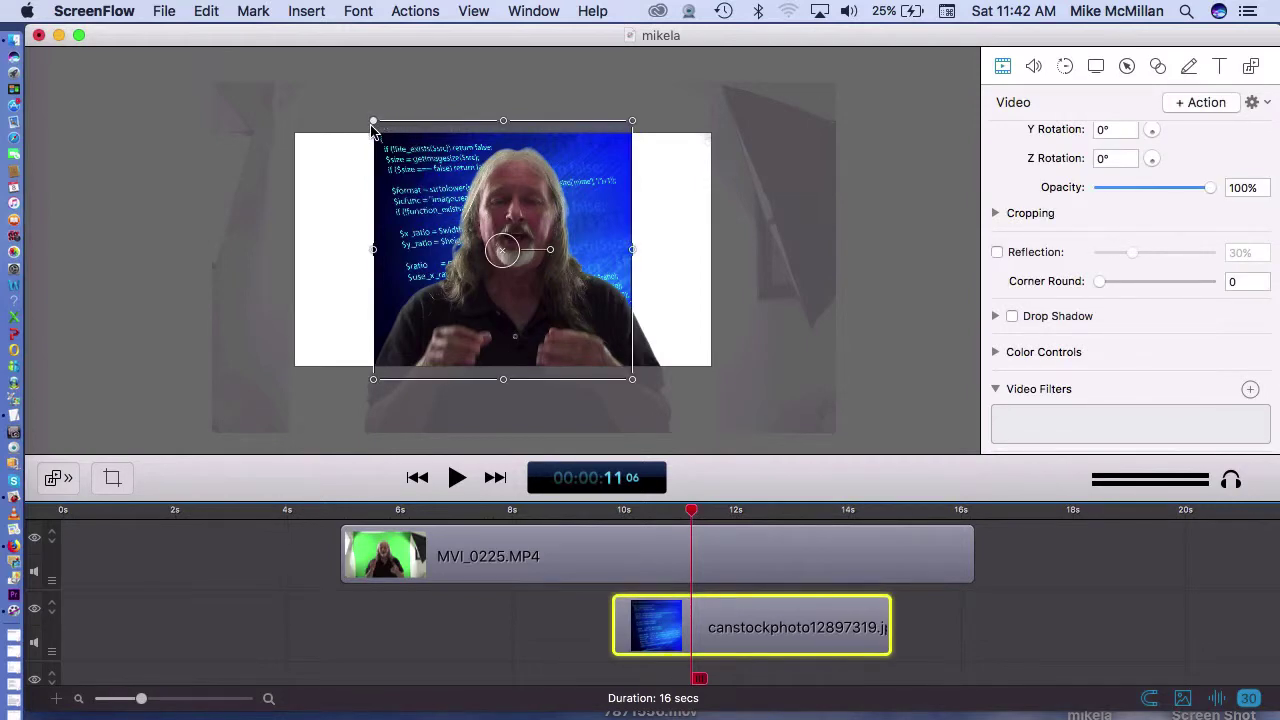
drag(373, 122, 263, 77)
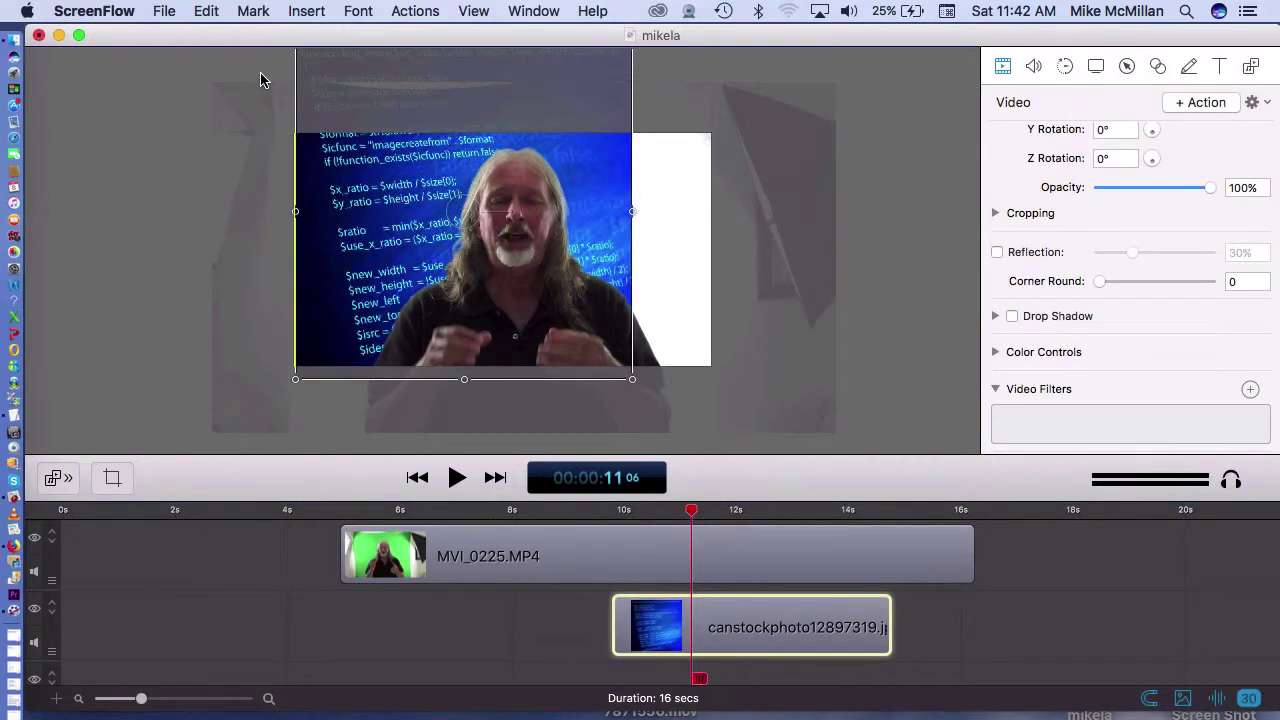
drag(633, 385, 801, 404)
click(968, 392)
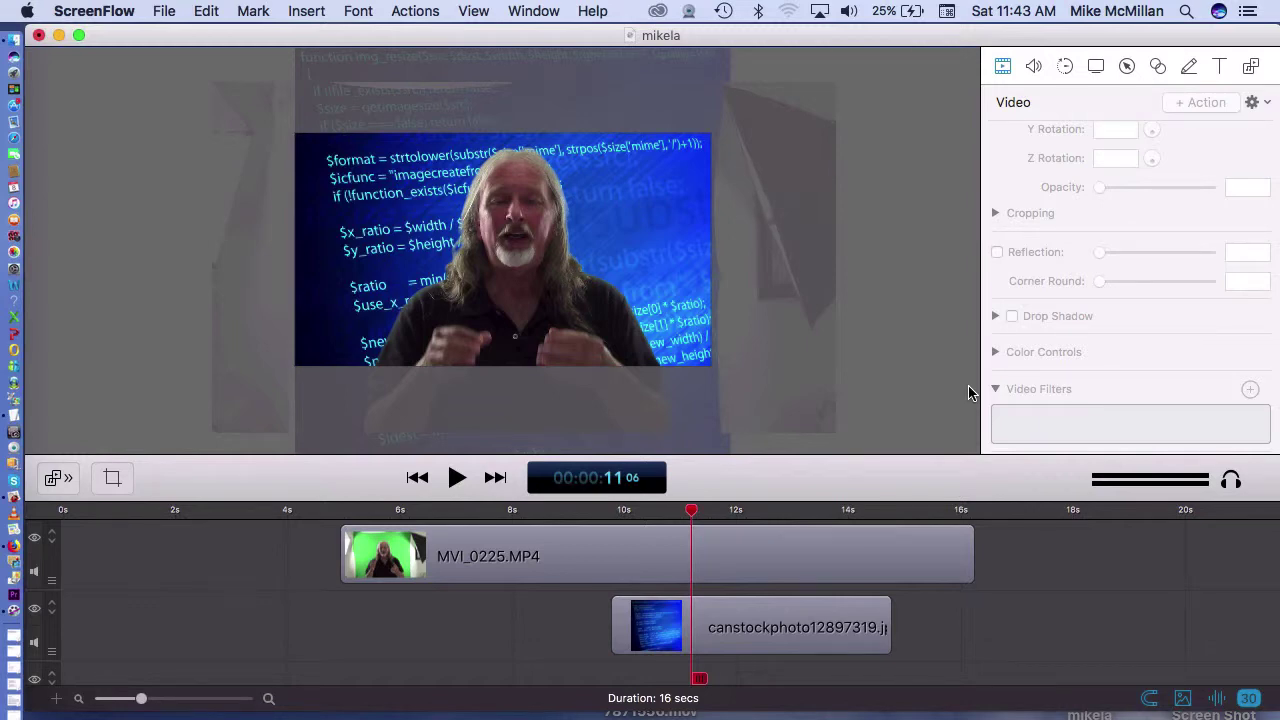
key(space)
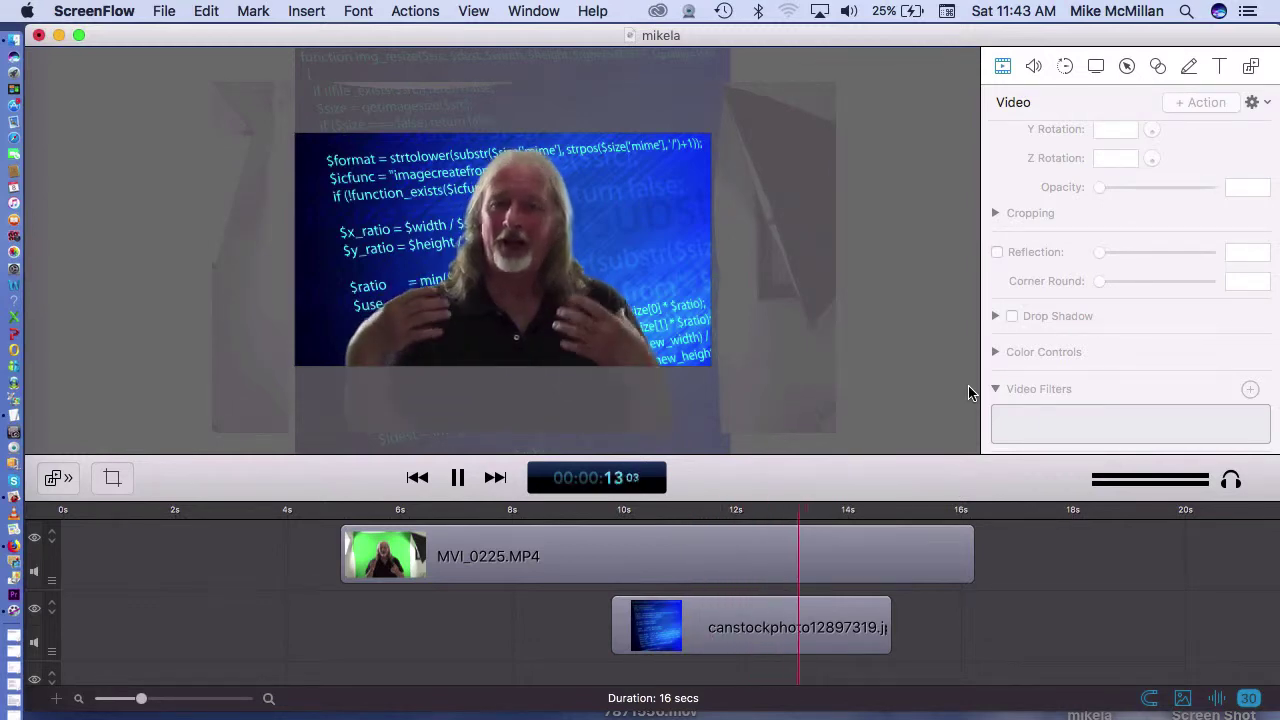
key(space)
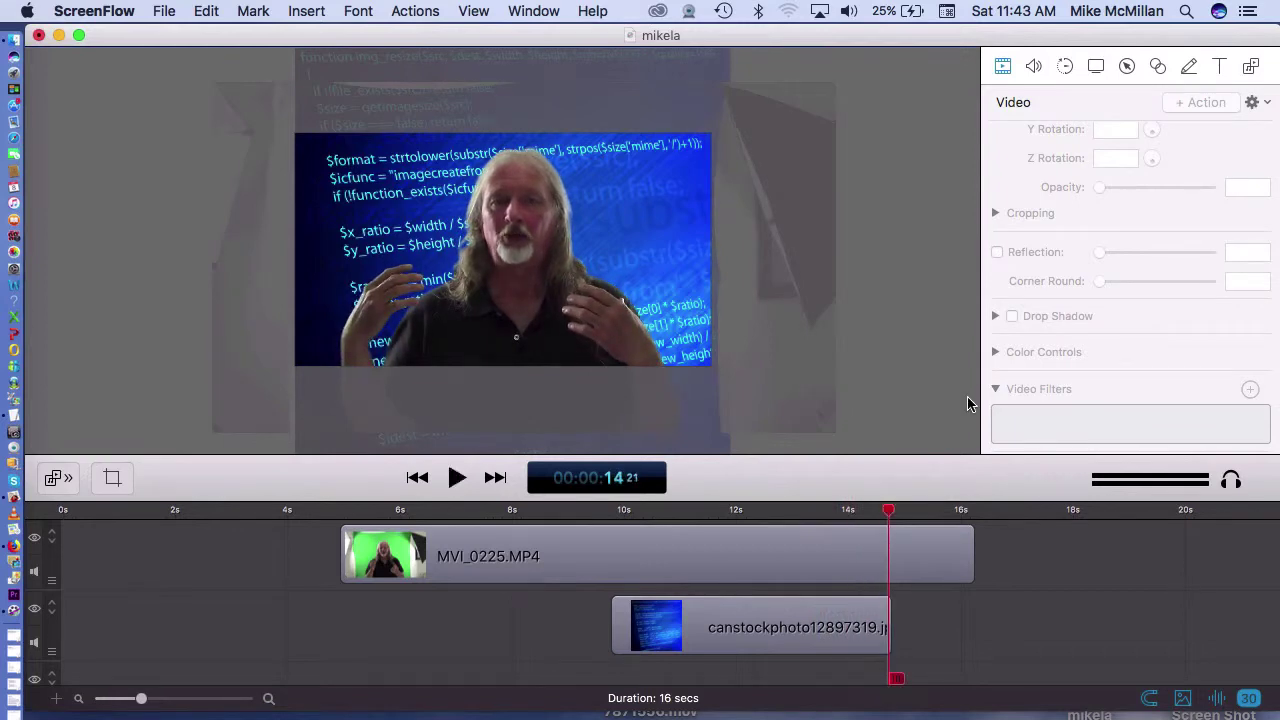
Set the playhead to 00:00:10;18 and shift the image clip along its track to start at about 12 s.
click(658, 515)
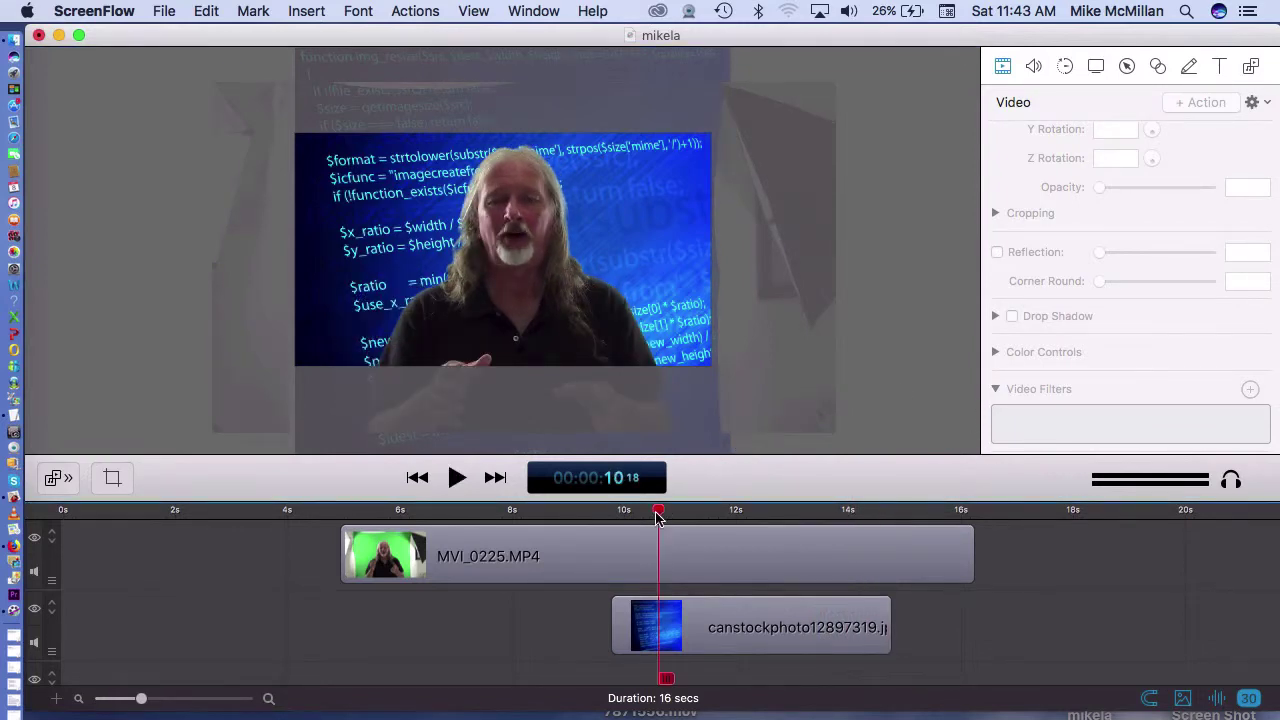
mouse_move(711, 600)
drag(766, 641, 903, 654)
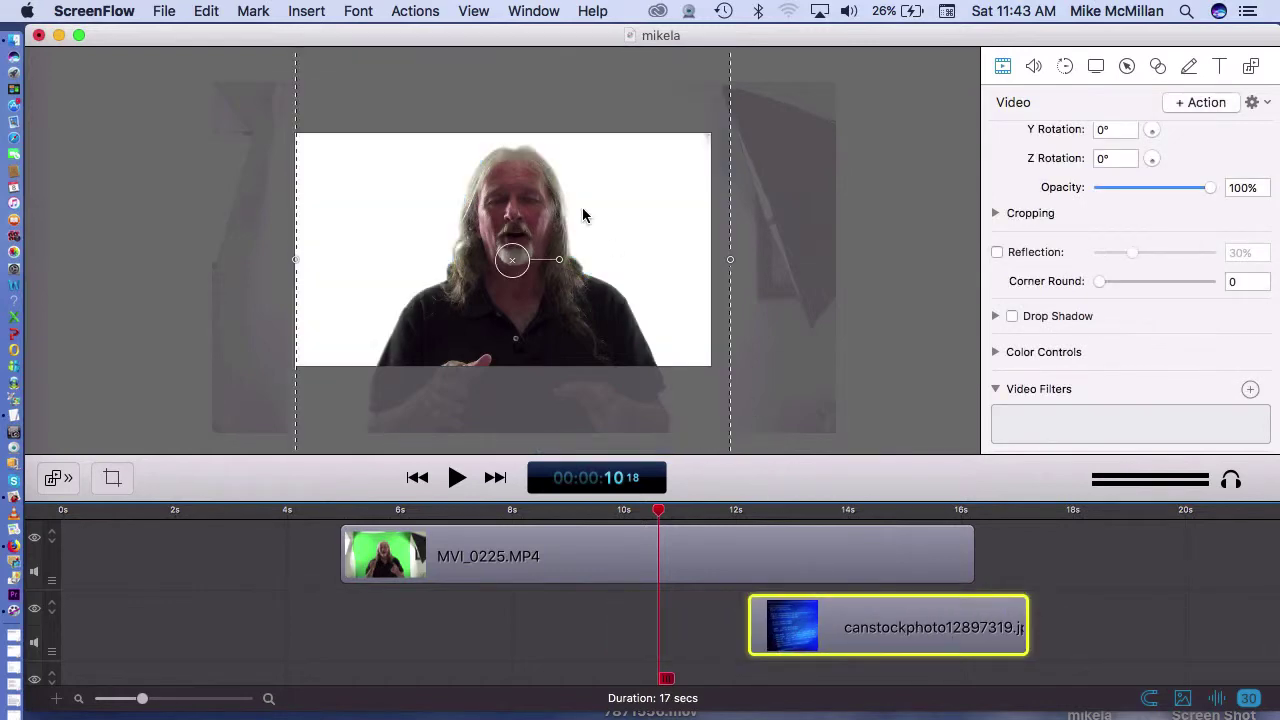
mouse_move(582, 205)
mouse_down()
mouse_move(602, 207)
mouse_move(578, 216)
mouse_up()
click(170, 327)
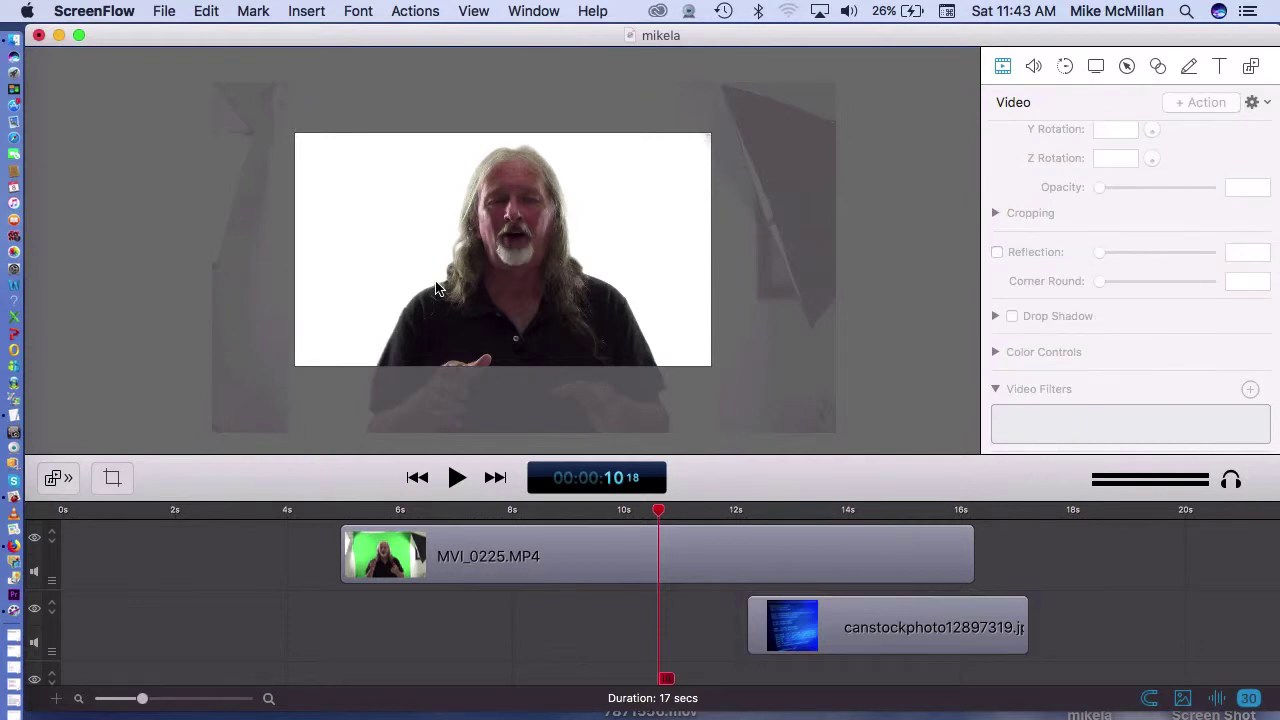
Shift the speaker video slightly left, crop its left and right sides closer to the speaker, and preview the crop.
mouse_move(436, 289)
mouse_down()
mouse_move(536, 291)
mouse_move(316, 292)
mouse_move(432, 291)
mouse_up()
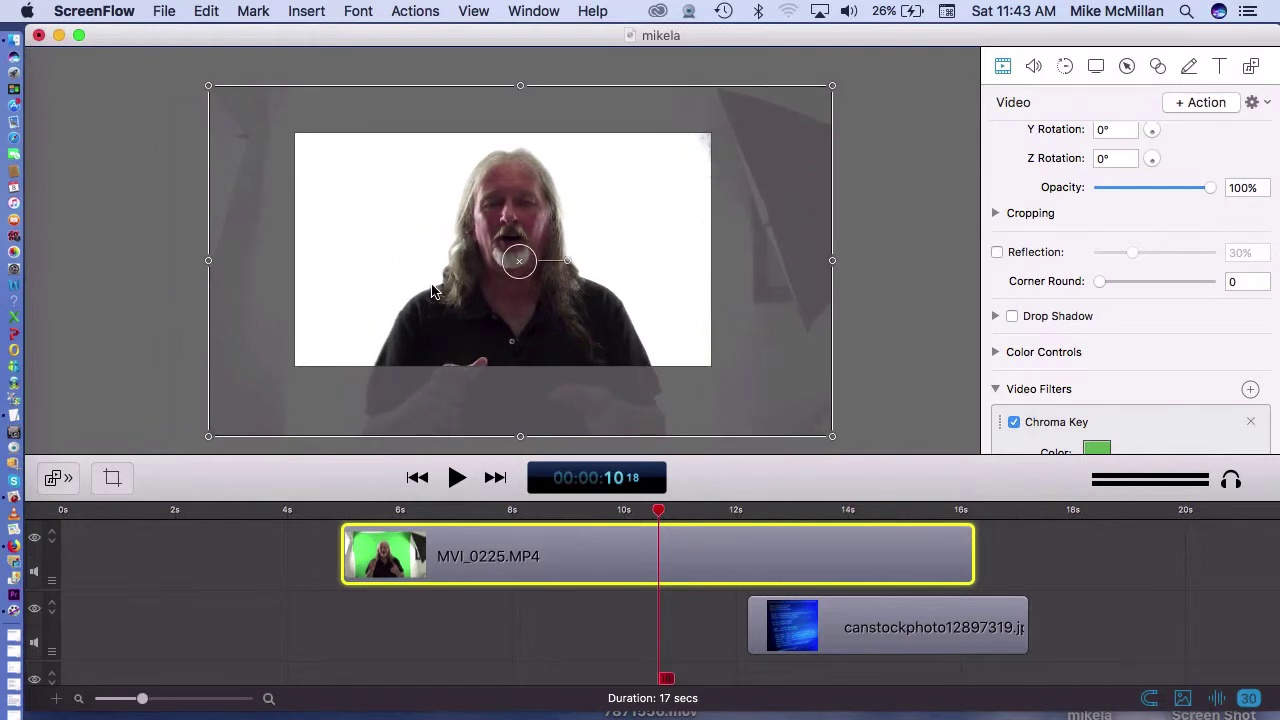
drag(441, 229, 406, 235)
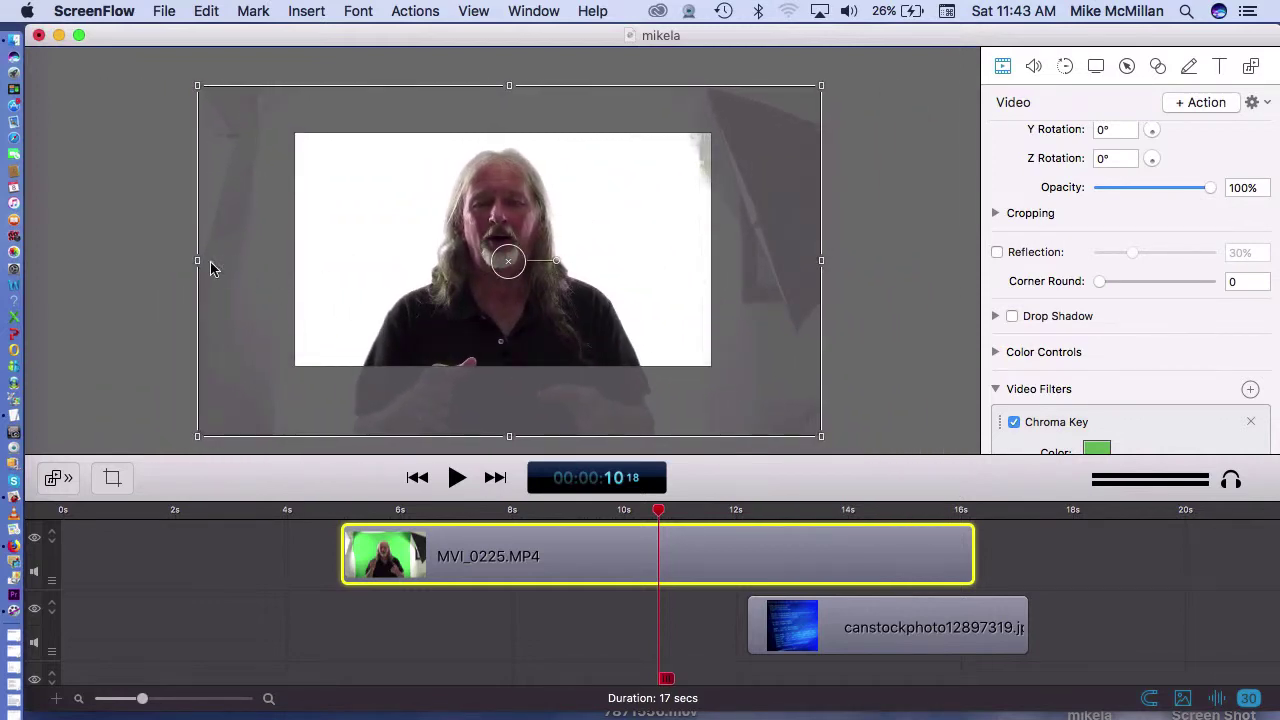
drag(198, 265, 296, 278)
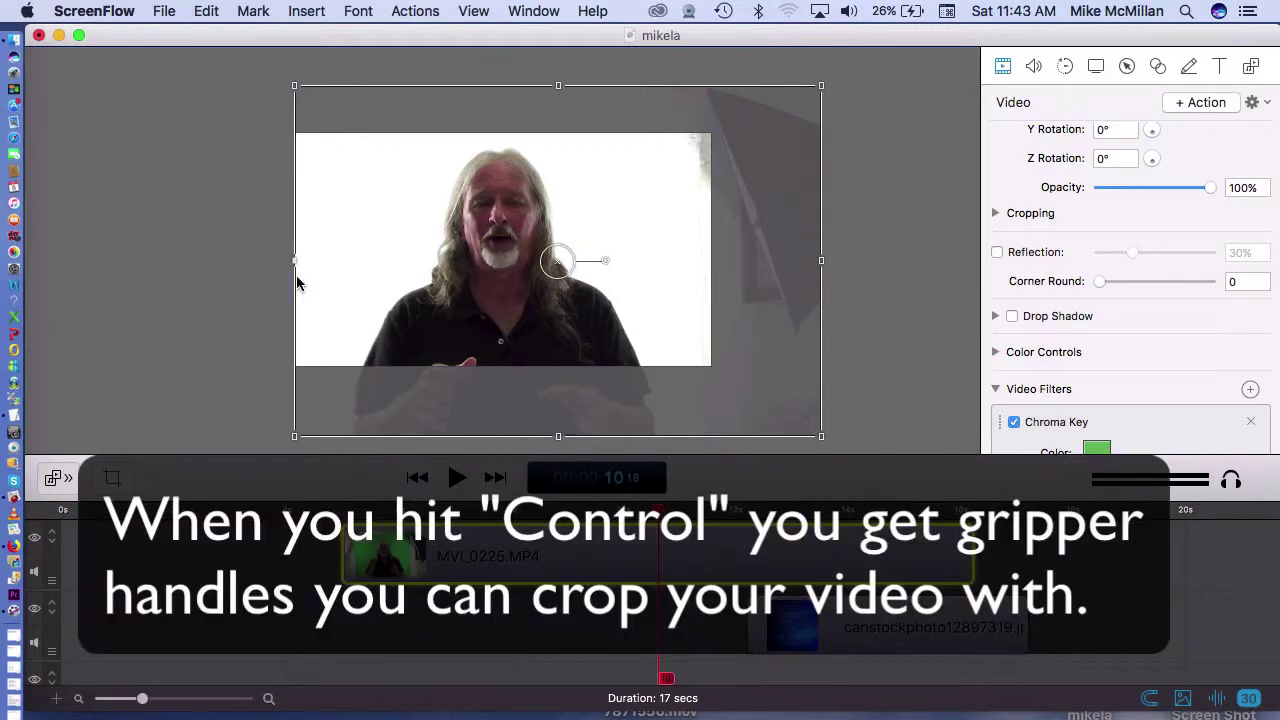
drag(821, 263, 686, 289)
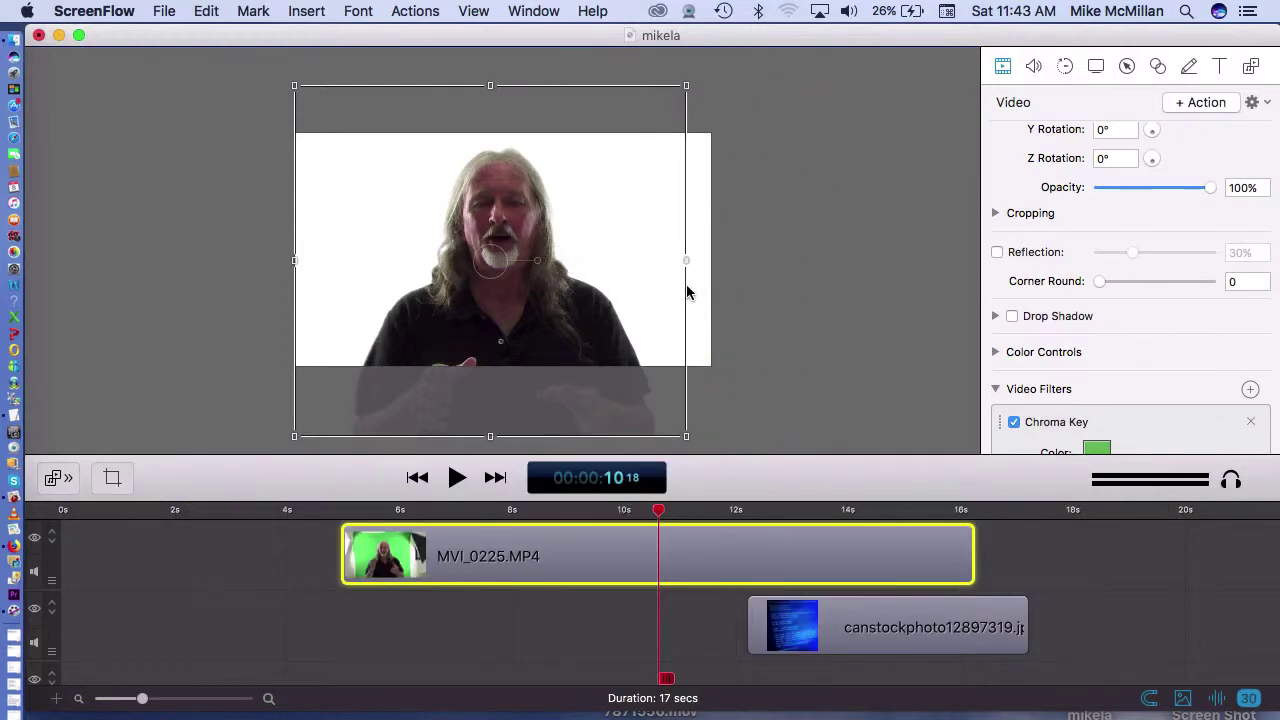
click(779, 318)
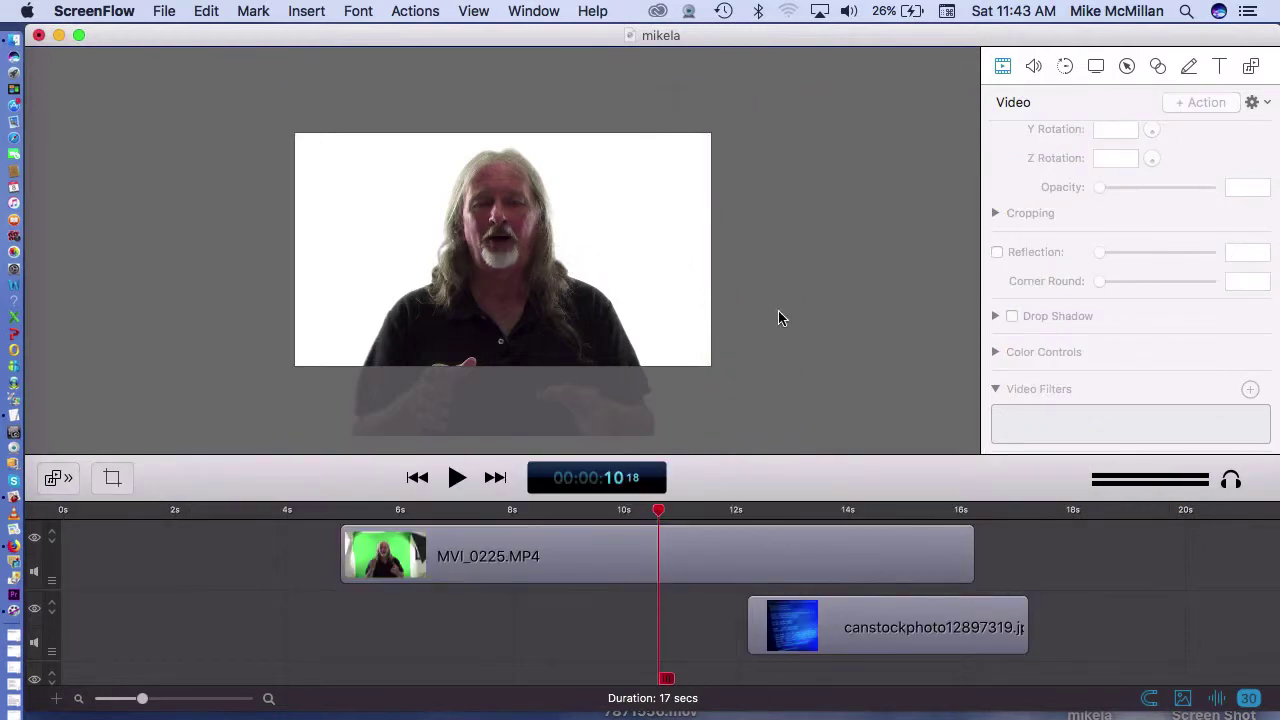
key(space)
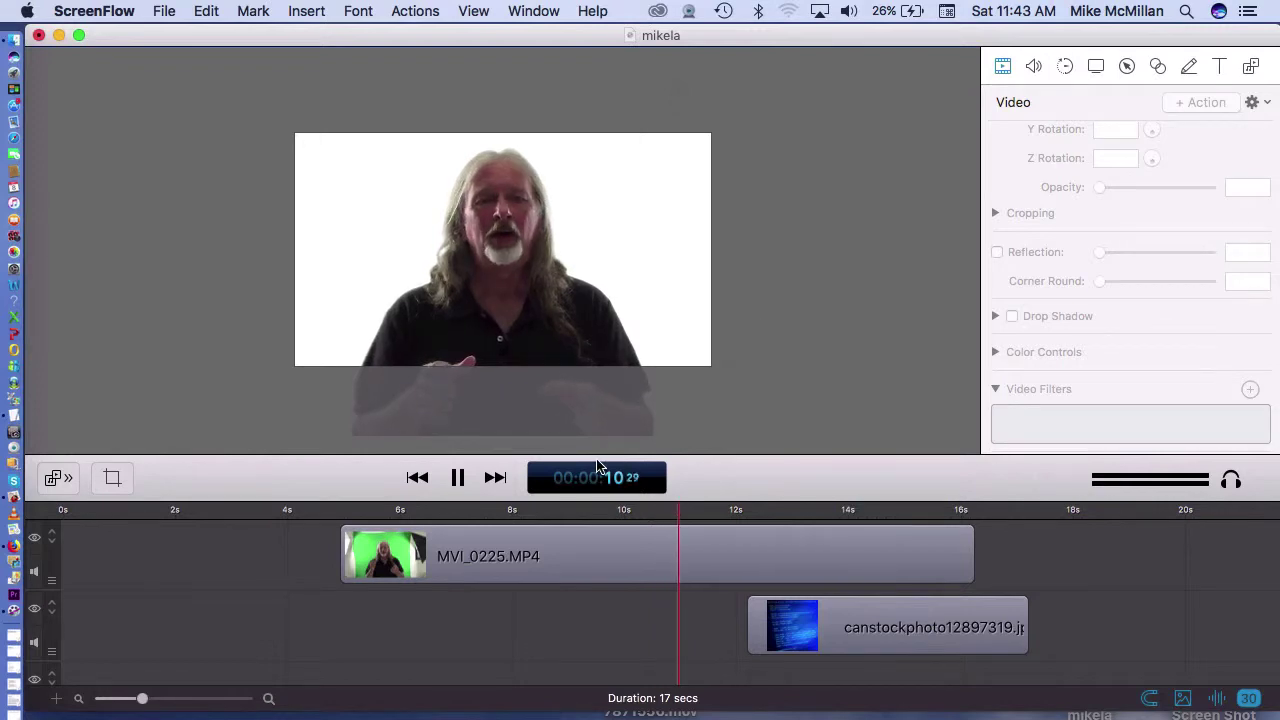
key(space)
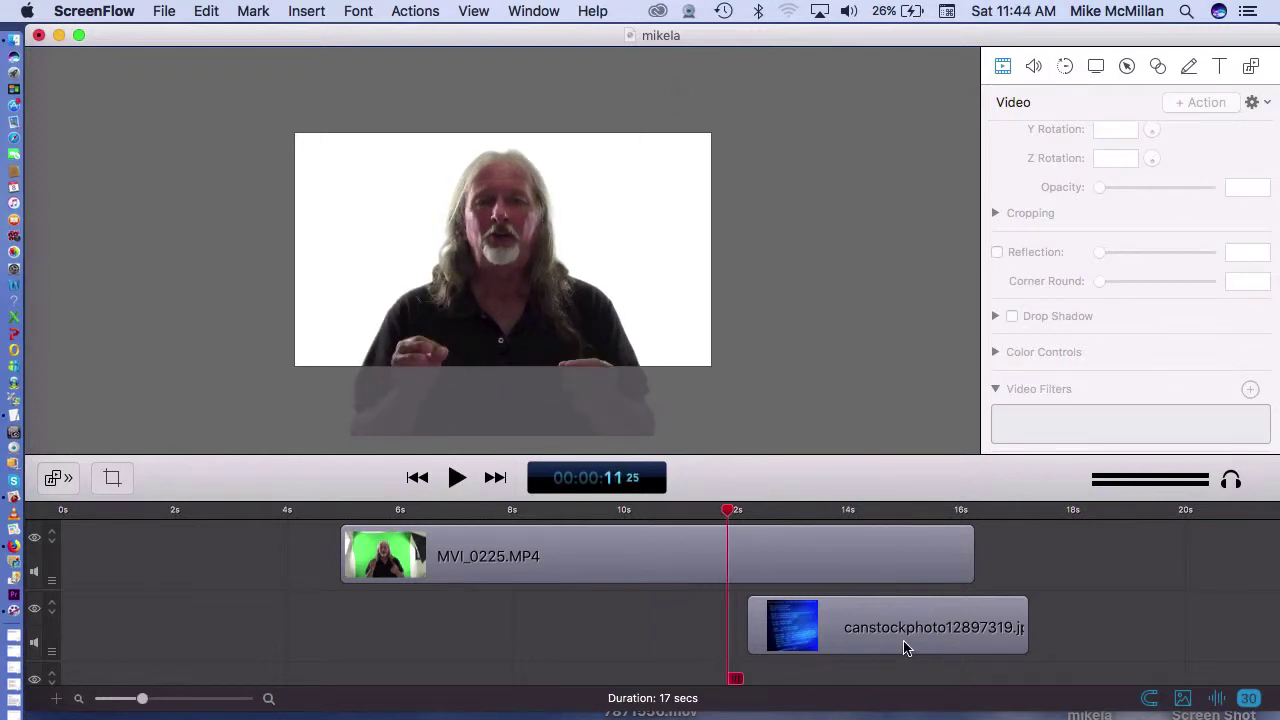
Align the image clip's start with the start of MVI_0225.MP4 and set the playhead just before both clips.
drag(903, 646, 502, 664)
click(308, 510)
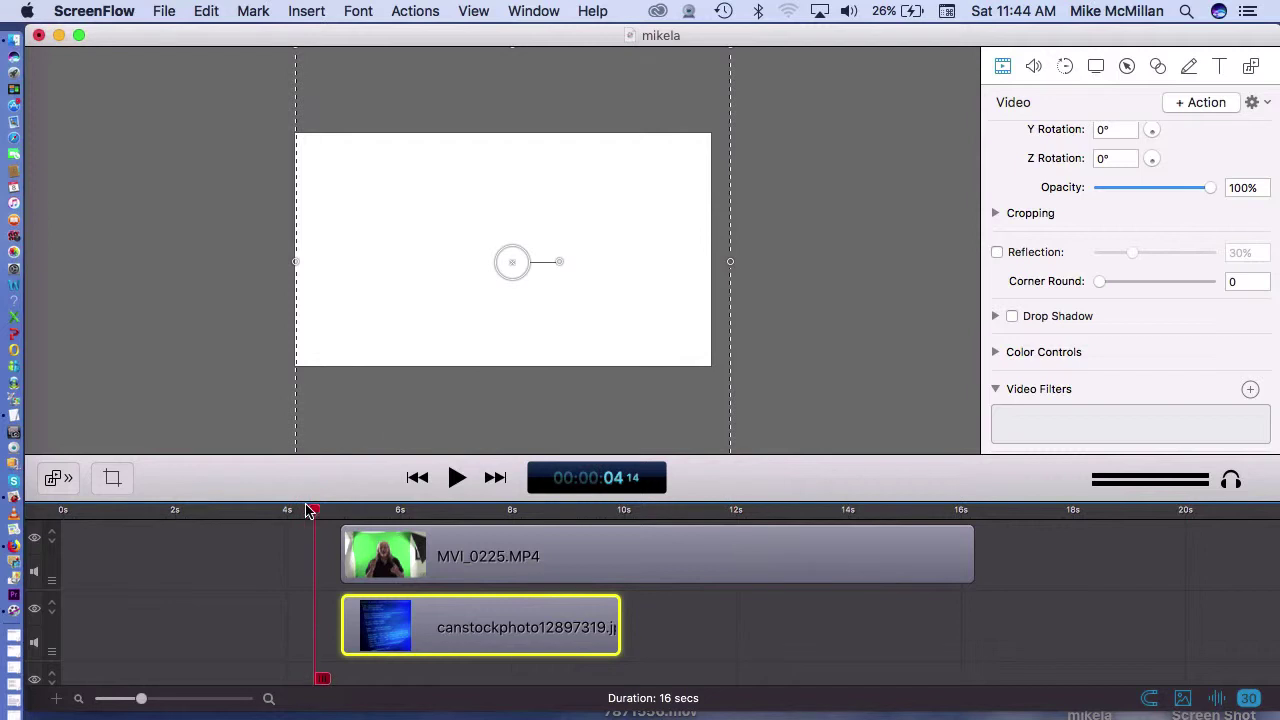
Preview both clips and extend the image clip's end to match the end of MVI_0225.MP4.
key(space)
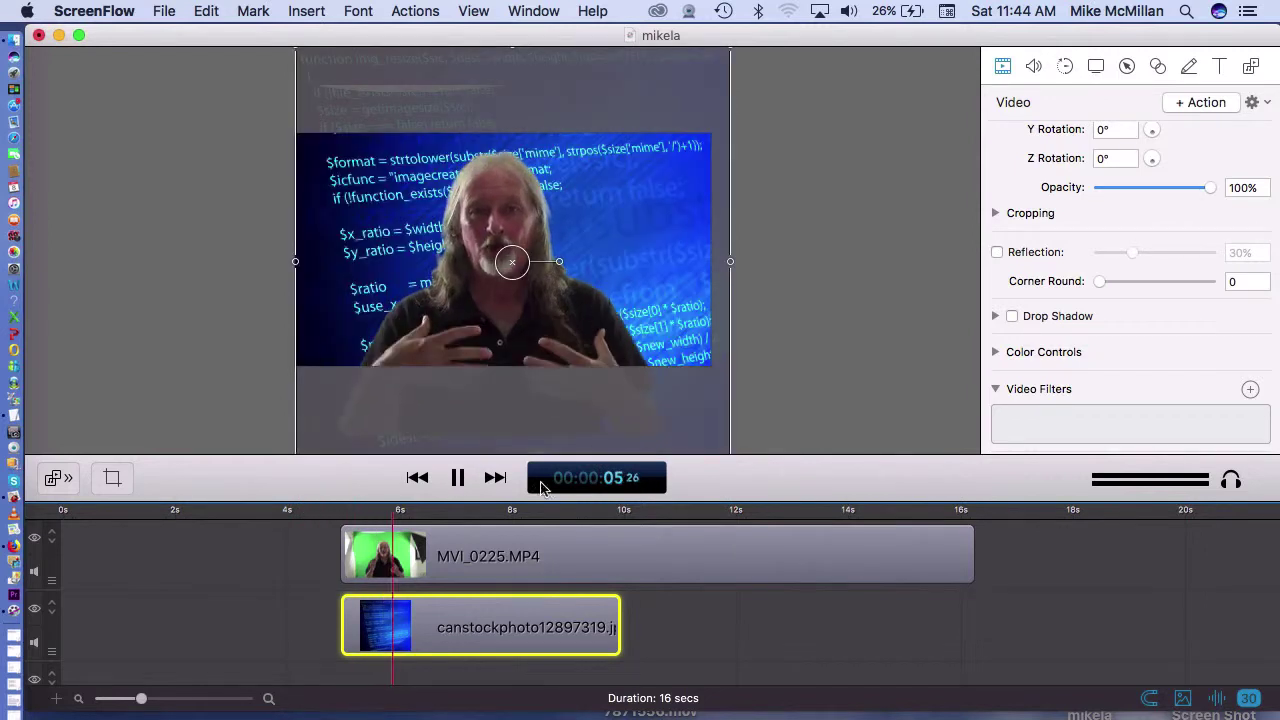
click(754, 629)
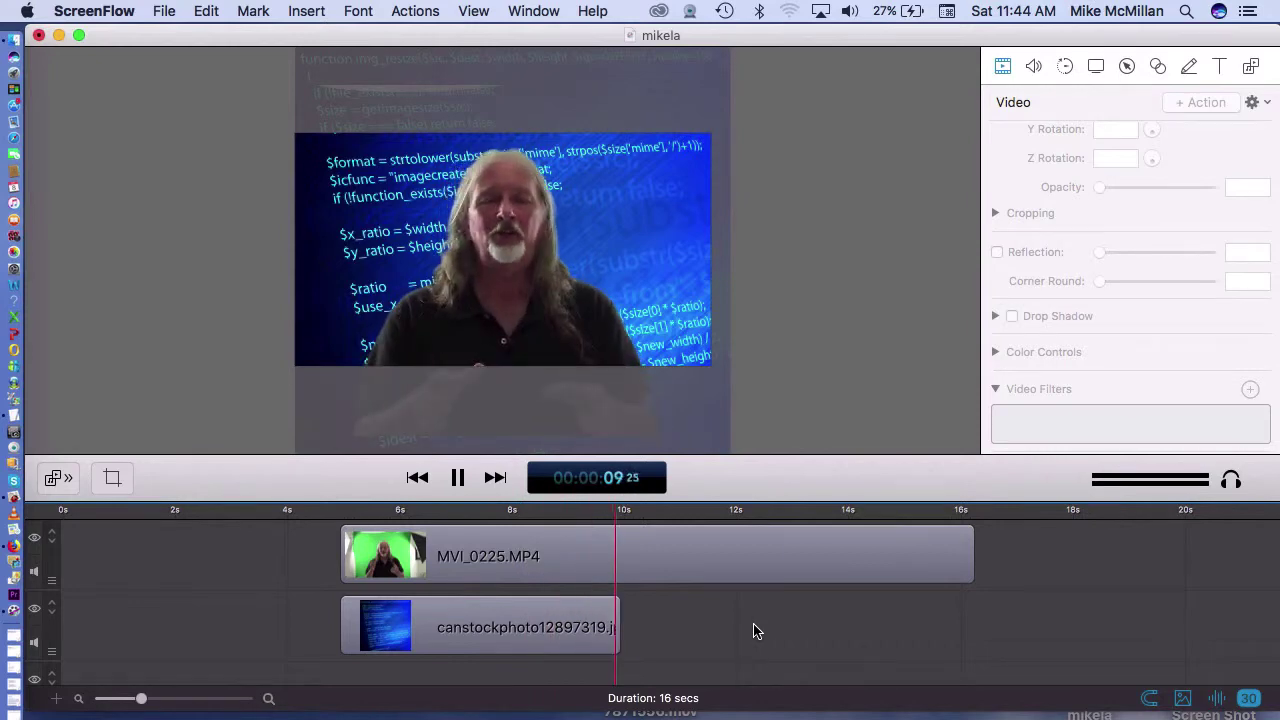
key(space)
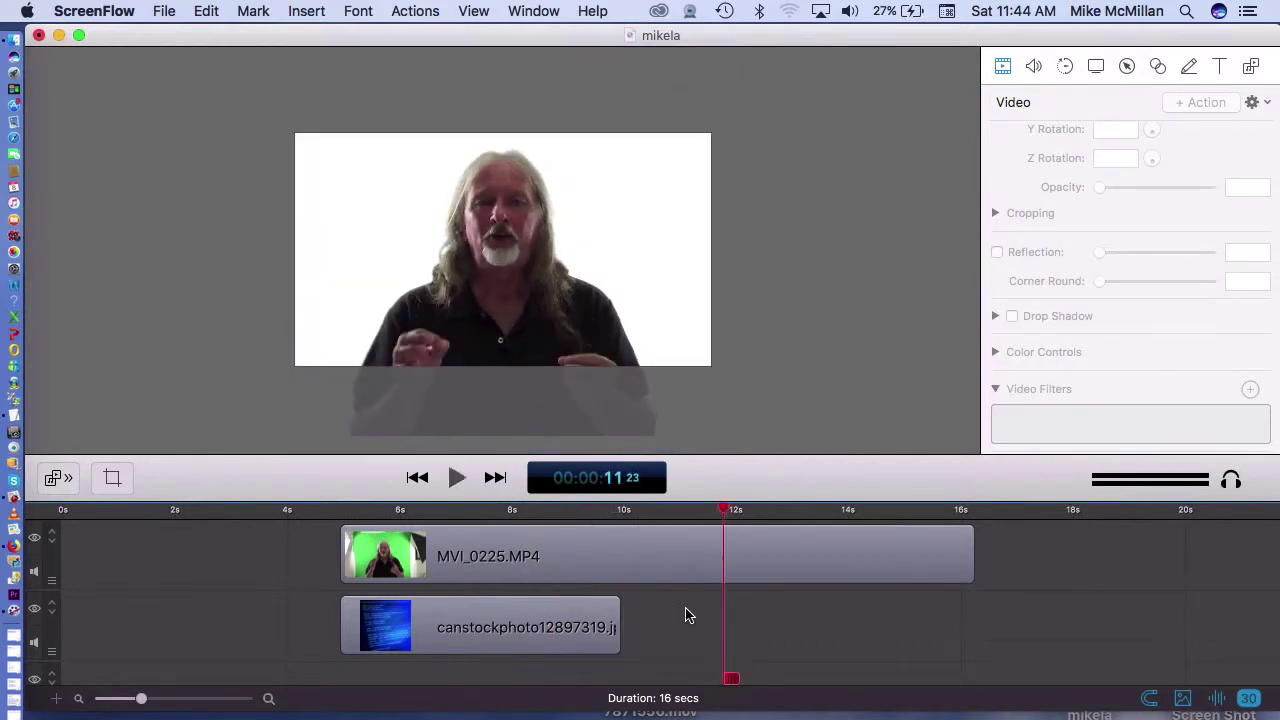
drag(616, 626, 963, 647)
click(1040, 572)
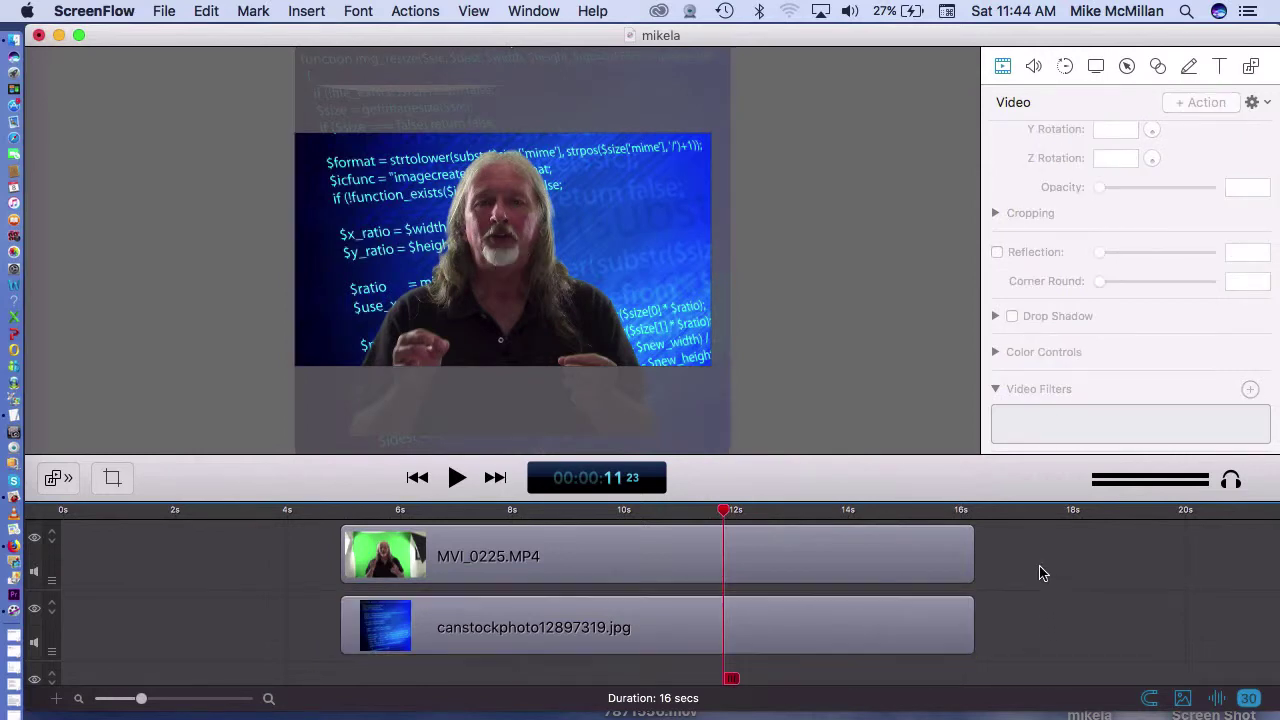
Play through the composited clips and stop the playhead at 00:00:07;18.
click(488, 512)
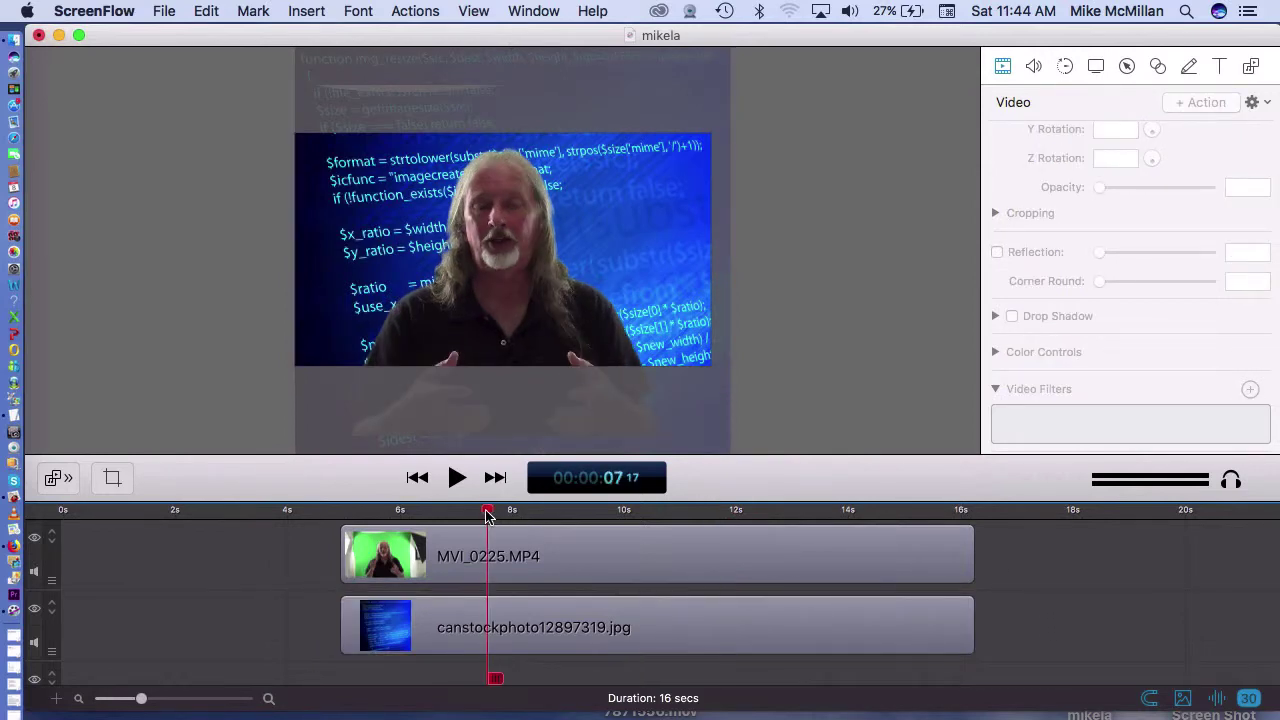
key(space)
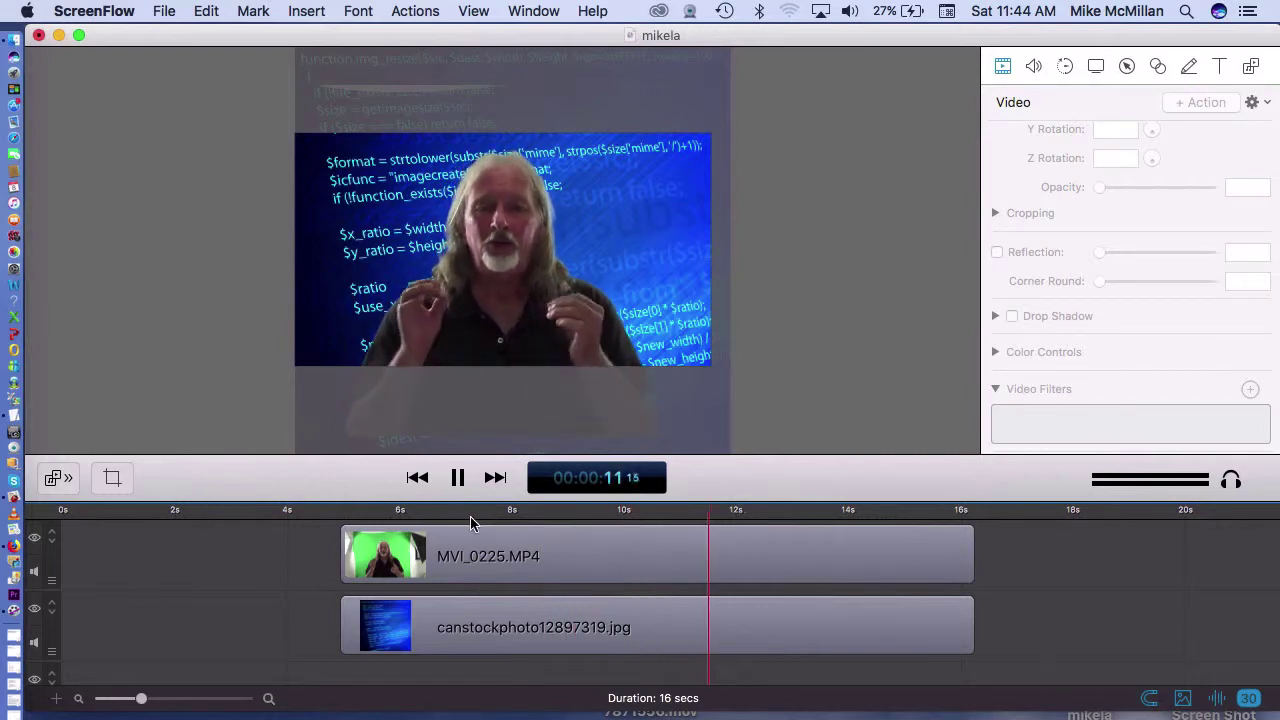
click(449, 513)
key(space)
key(space)
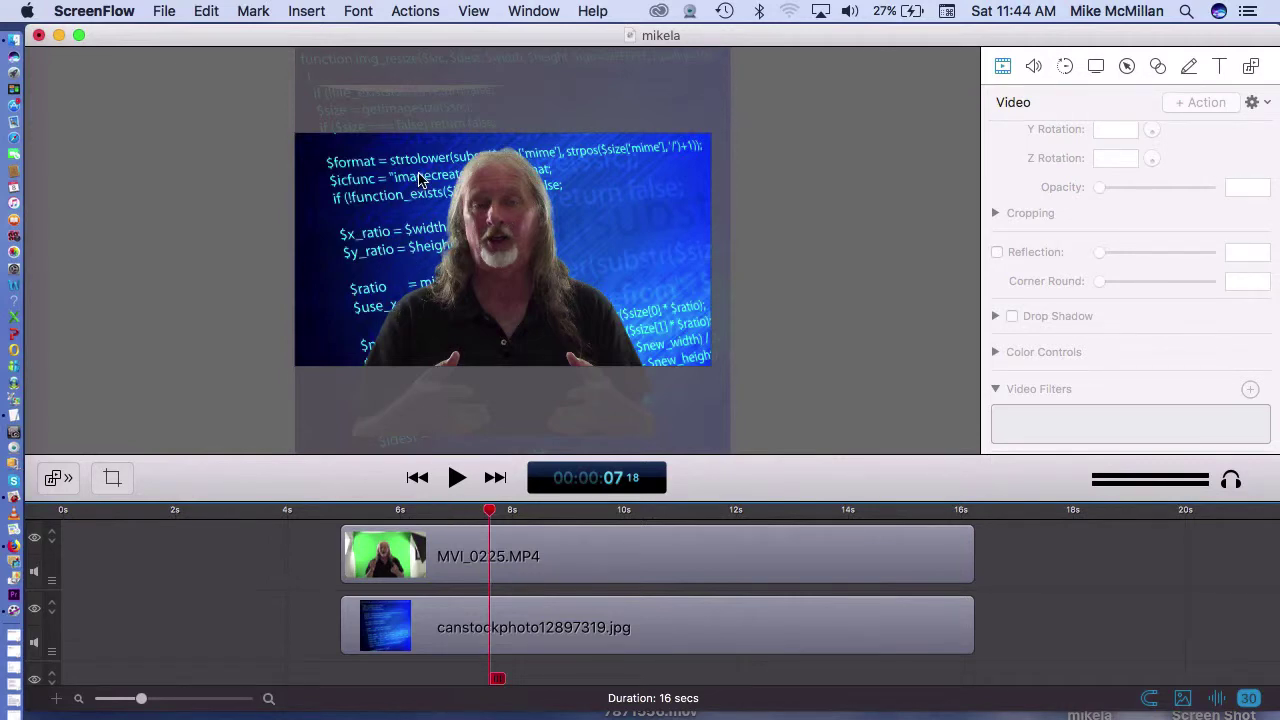
Add a video motion action to the MVI_0225.MP4 clip at the playhead.
click(536, 567)
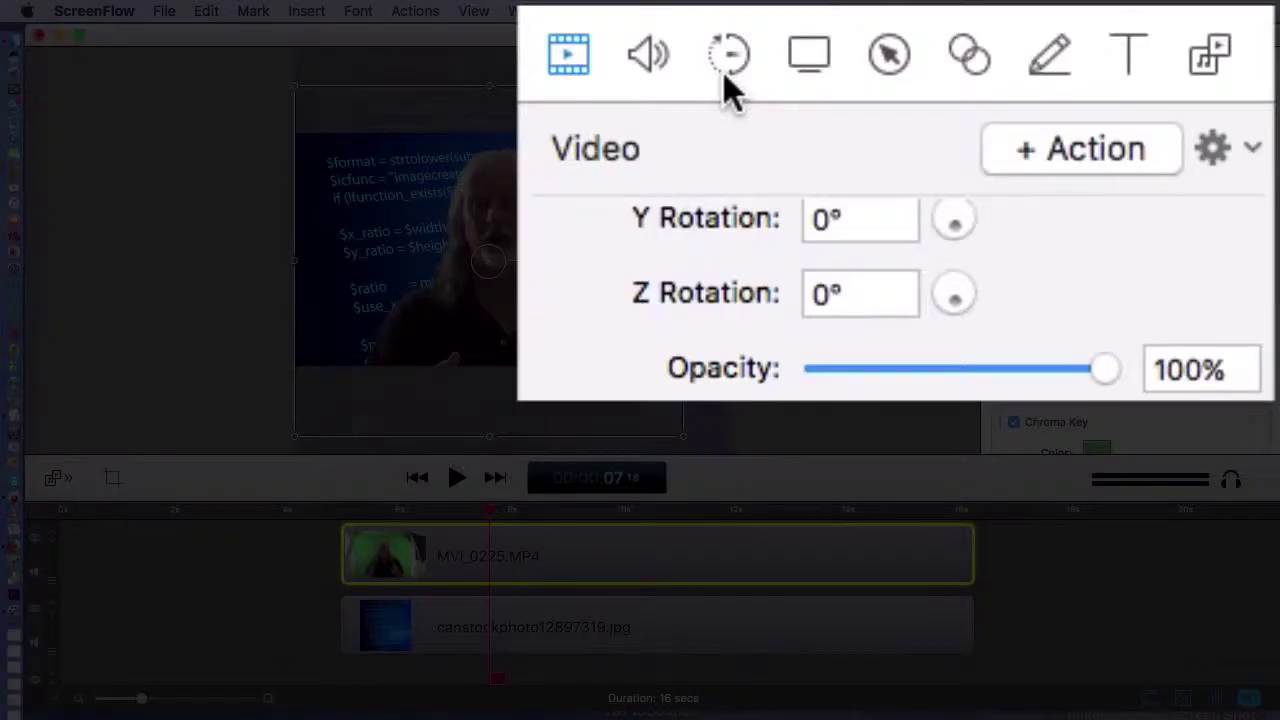
click(1064, 70)
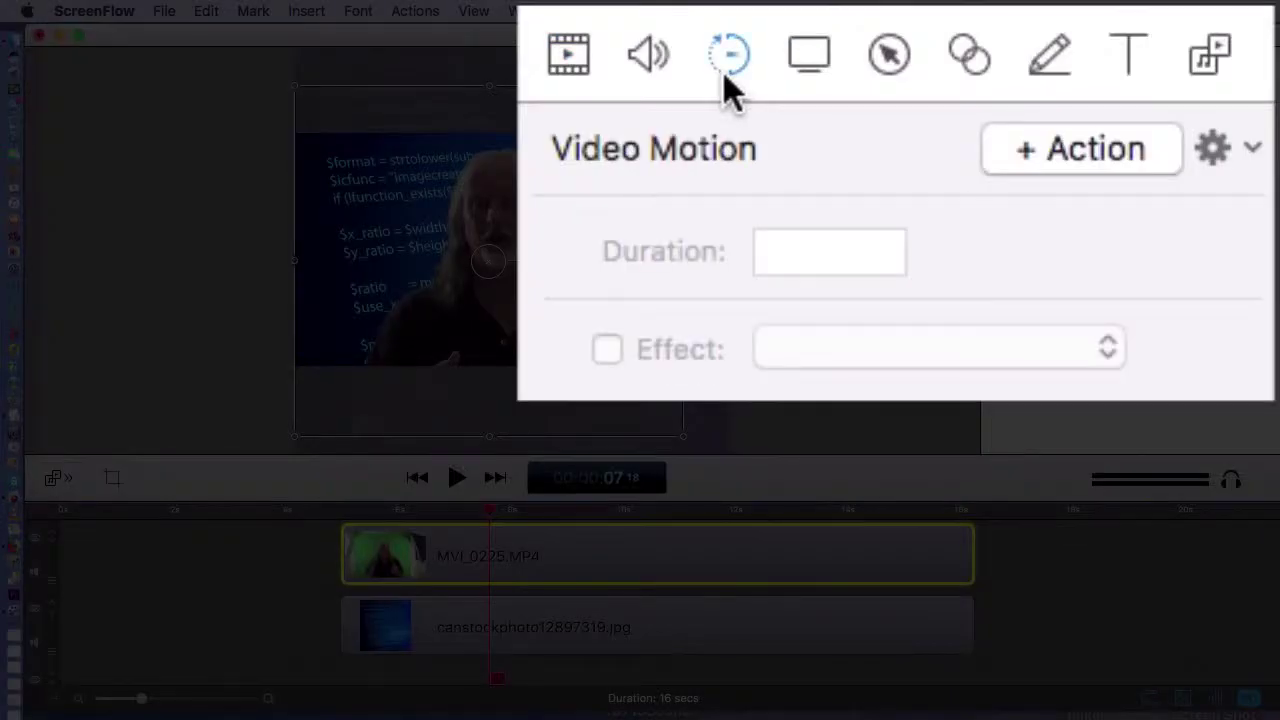
click(1080, 150)
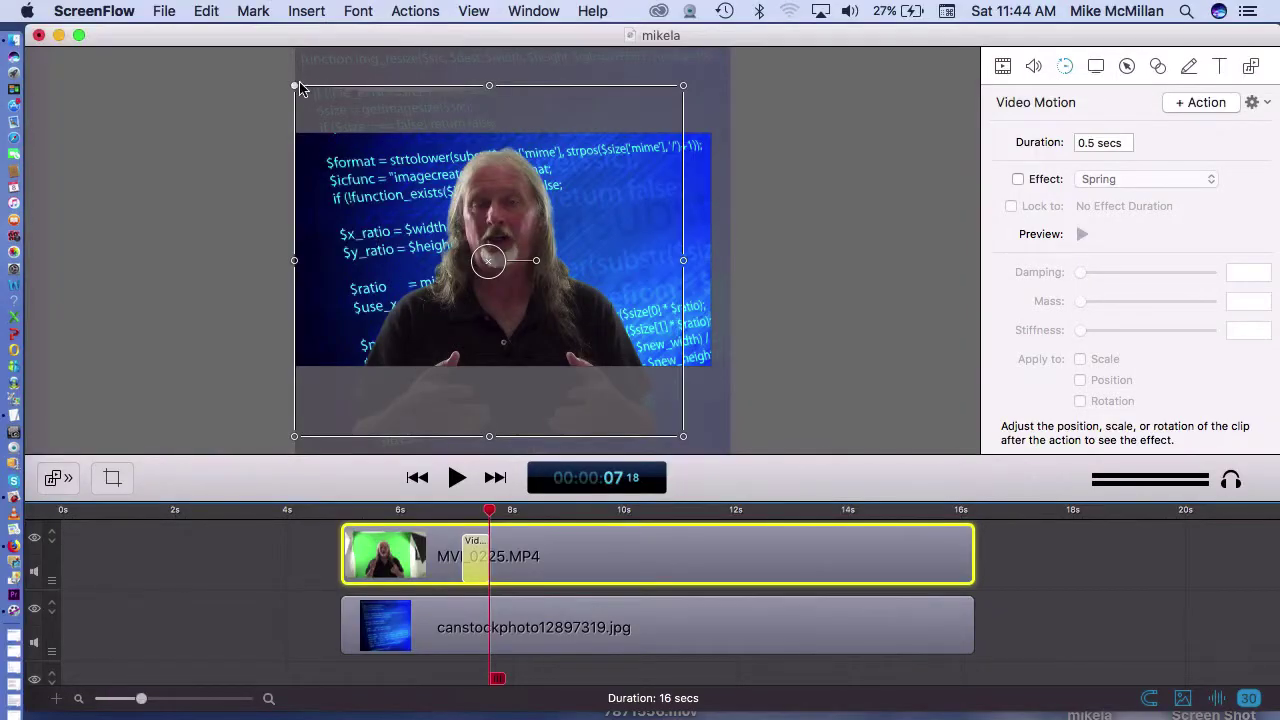
Shrink the speaker video to about half size and place it in the lower-right corner of the frame.
drag(296, 91, 508, 234)
drag(518, 305, 536, 243)
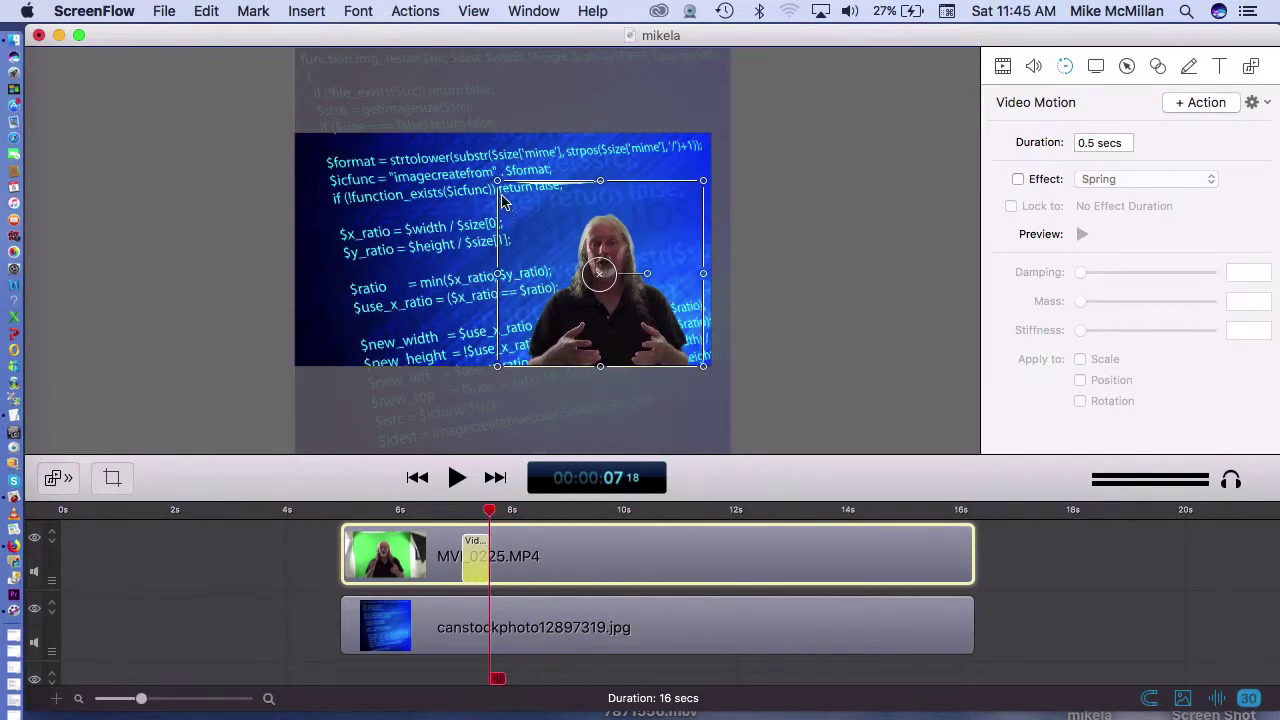
drag(498, 181, 508, 194)
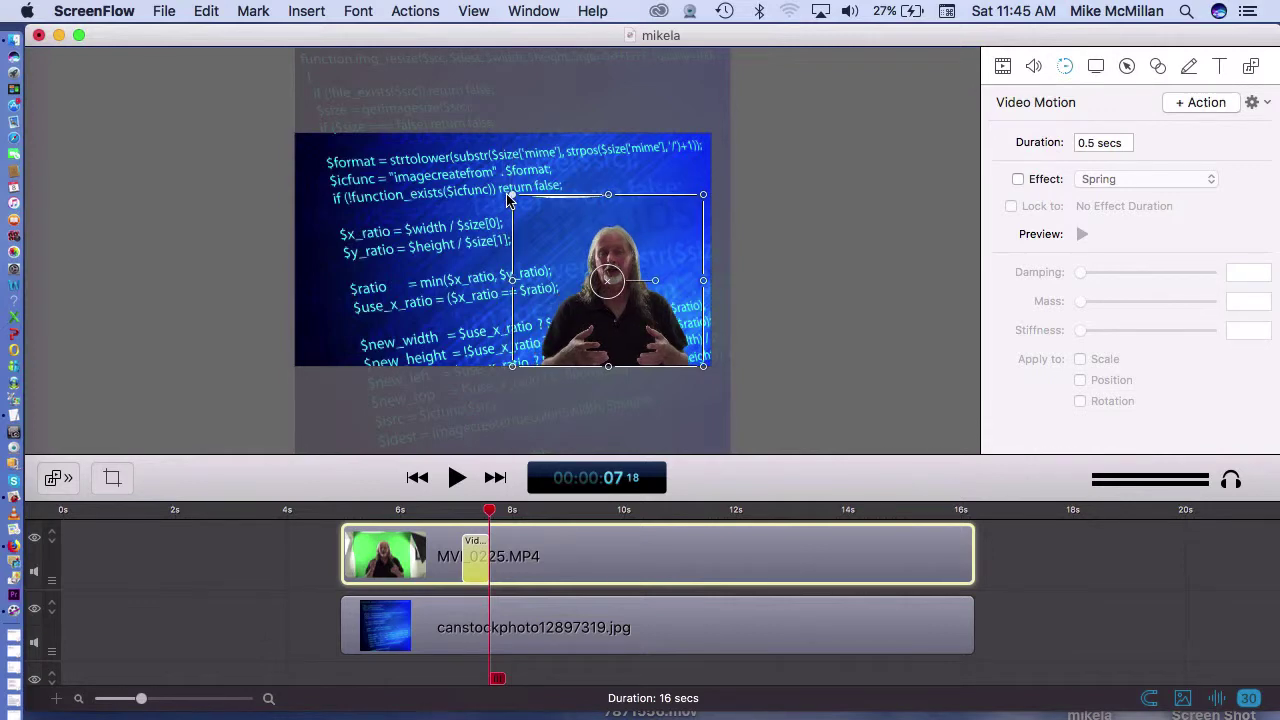
click(862, 273)
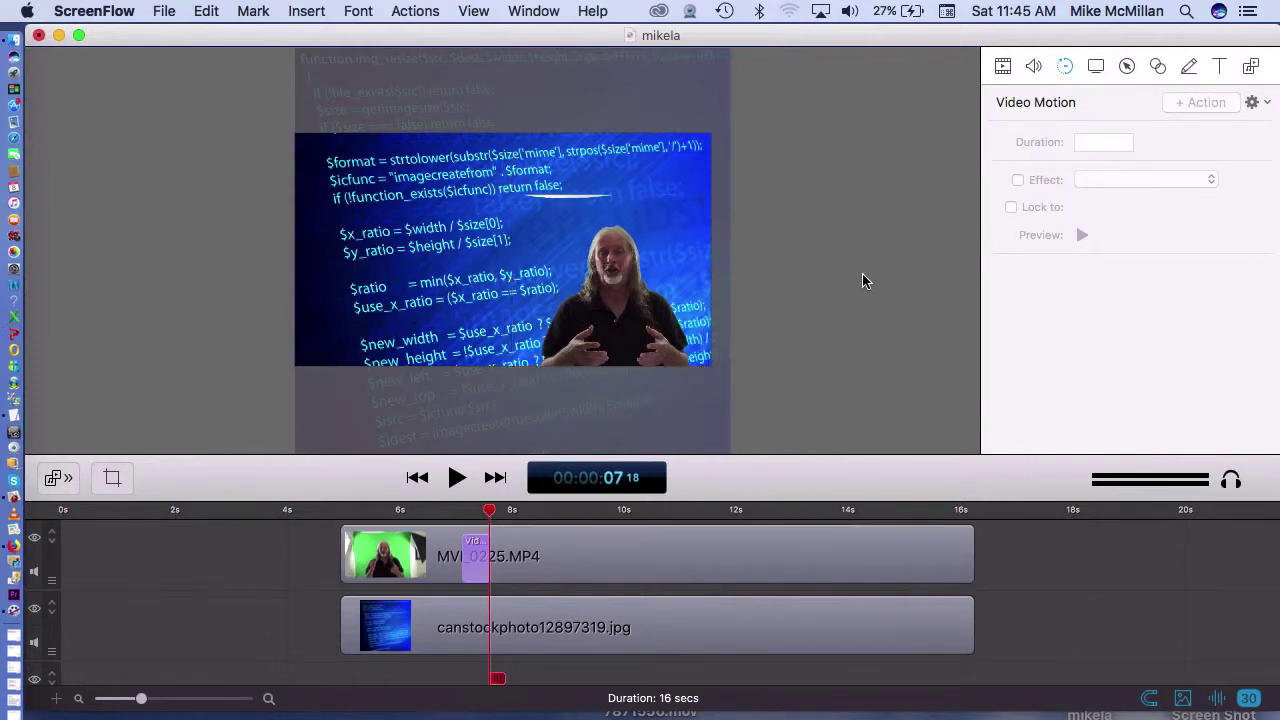
drag(603, 301, 623, 297)
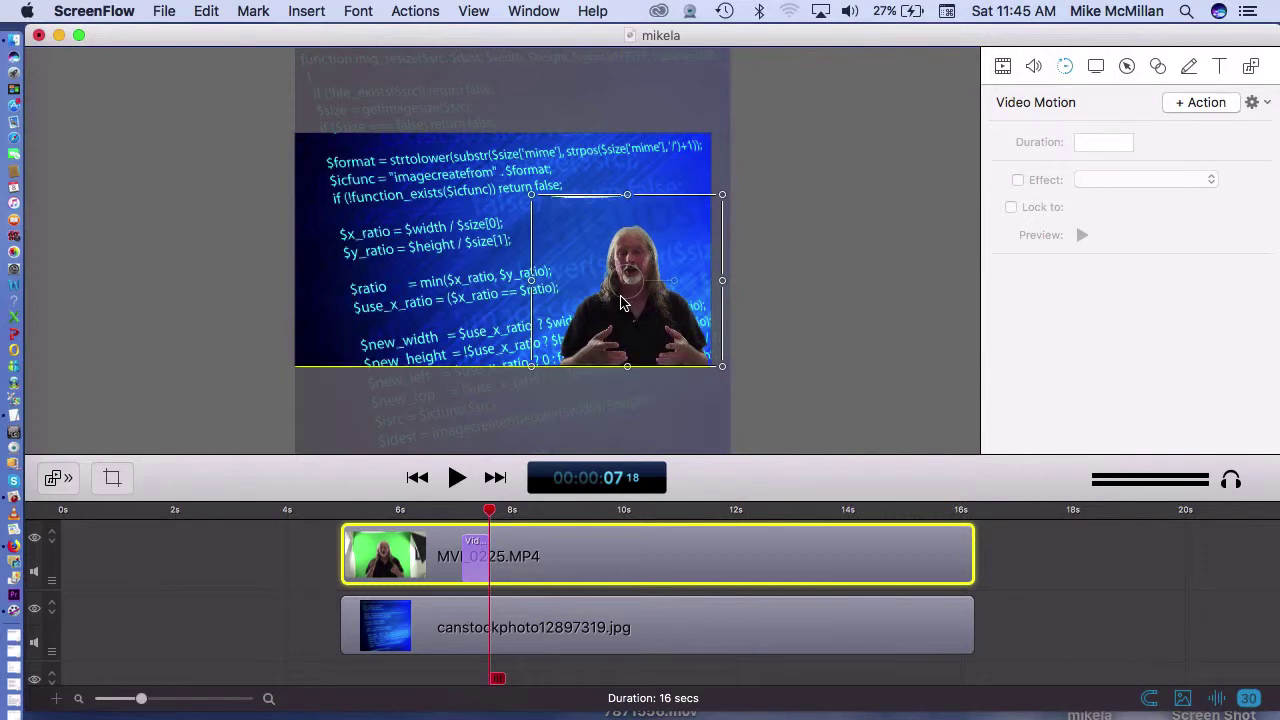
click(828, 270)
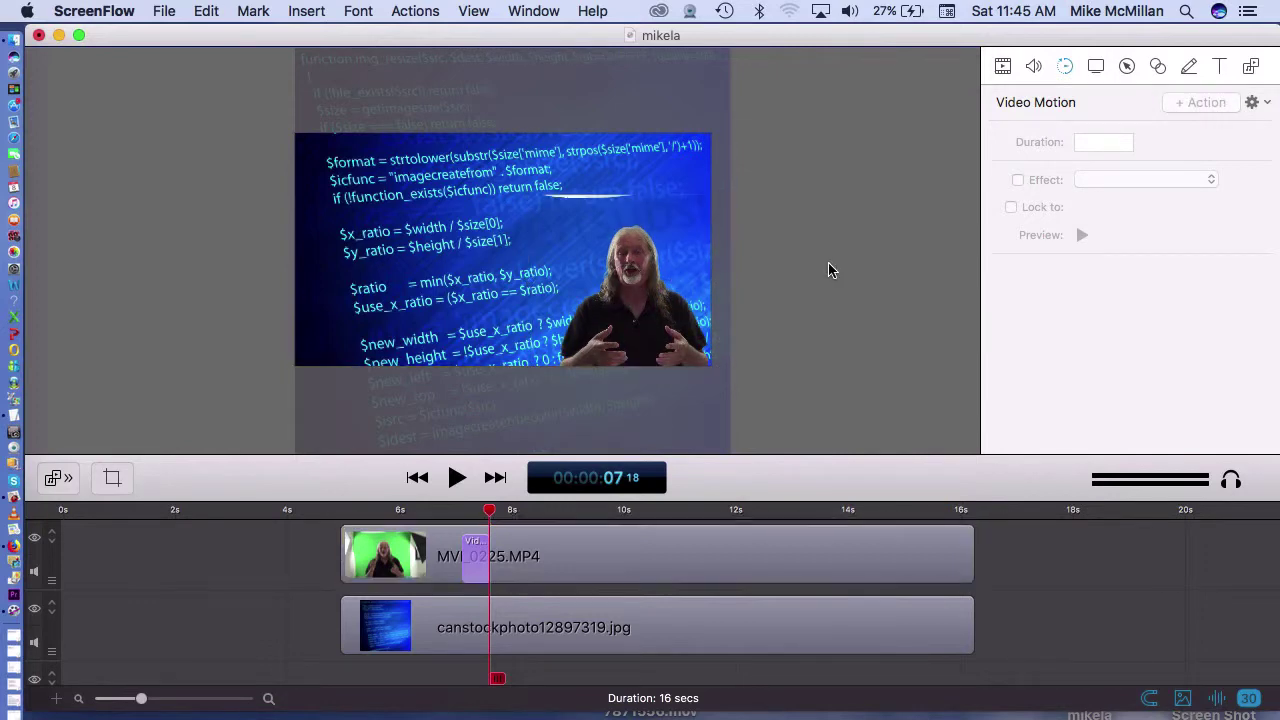
Crop the upper edge of the speaker video to remove the white streak, and preview the motion from 00:00:06;07.
click(600, 293)
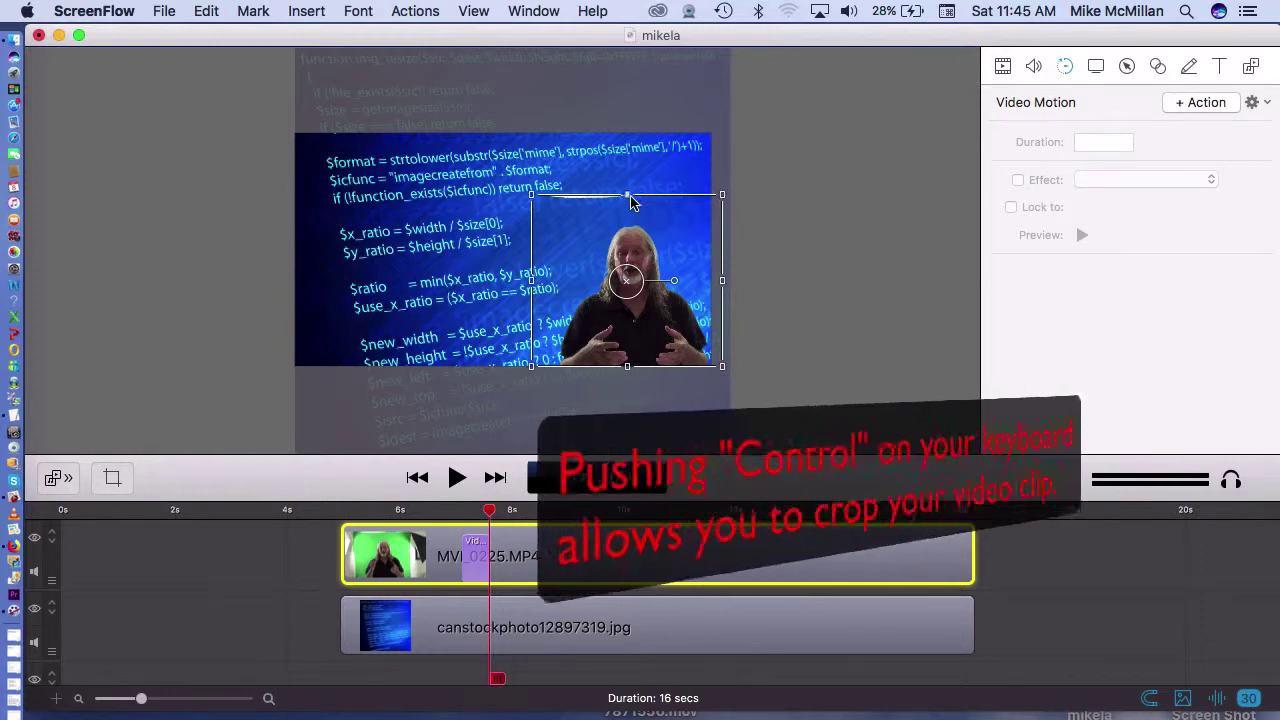
drag(627, 195, 629, 210)
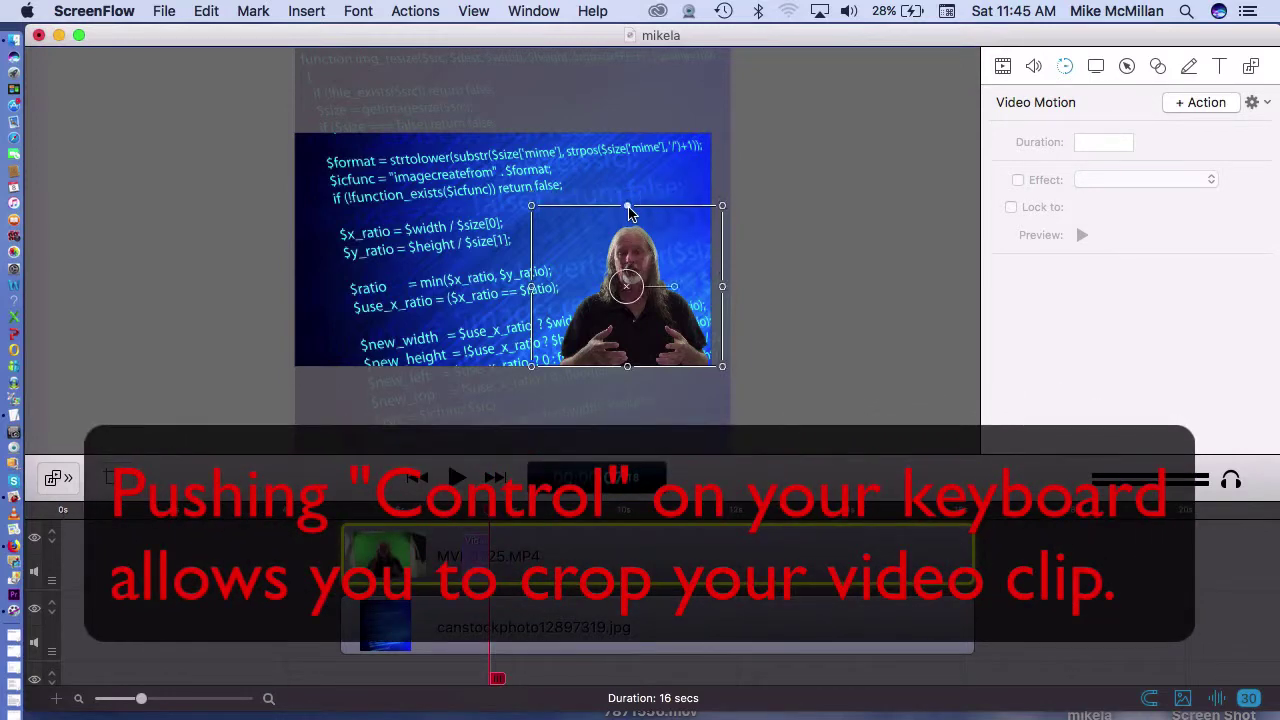
click(790, 237)
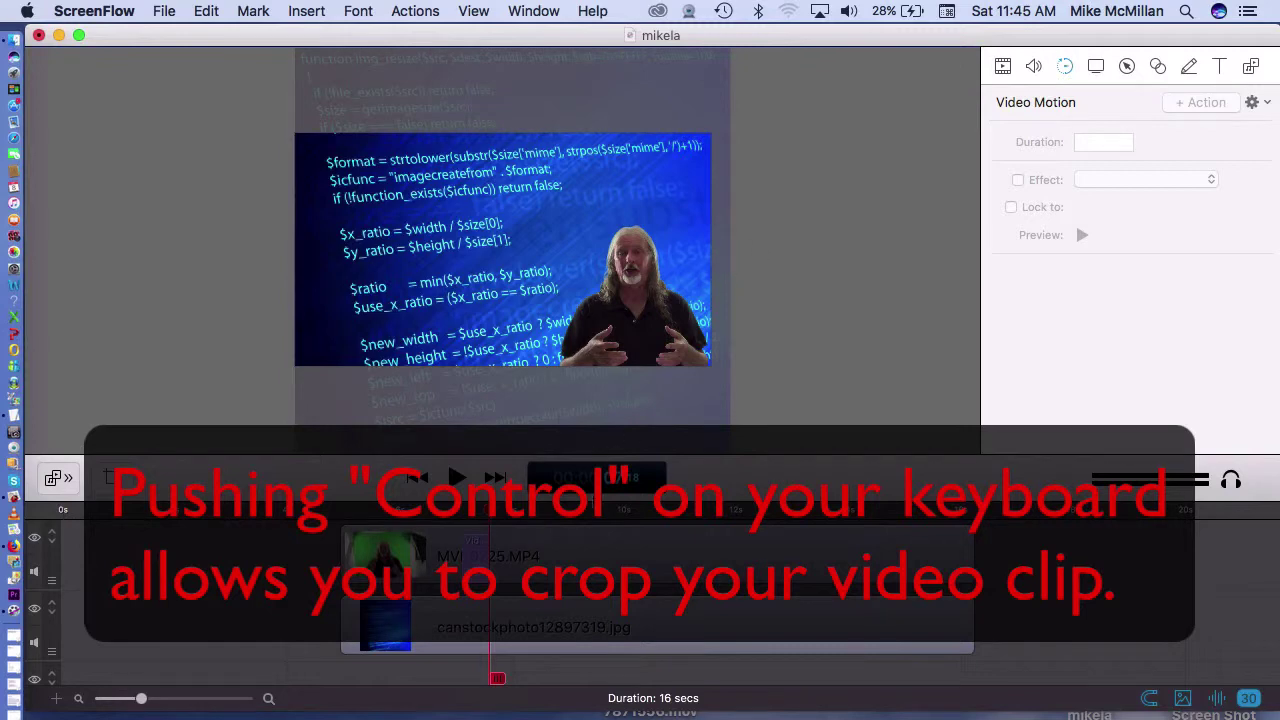
click(410, 514)
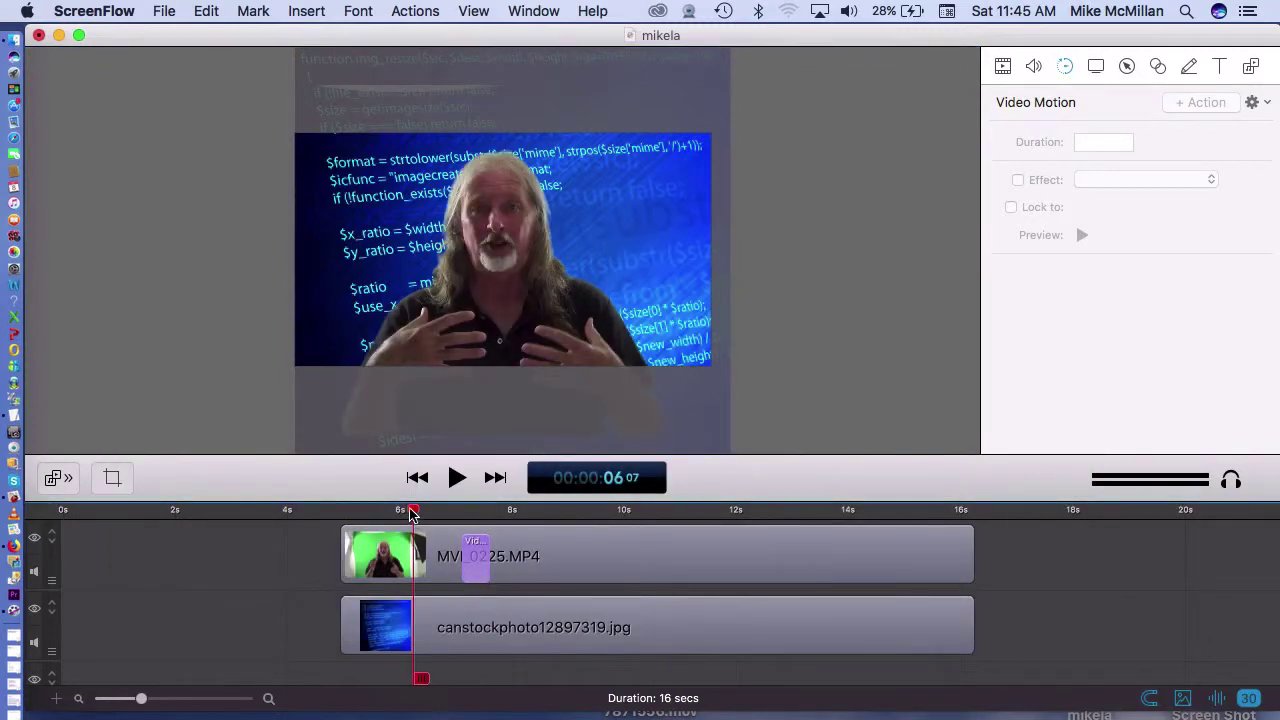
key(space)
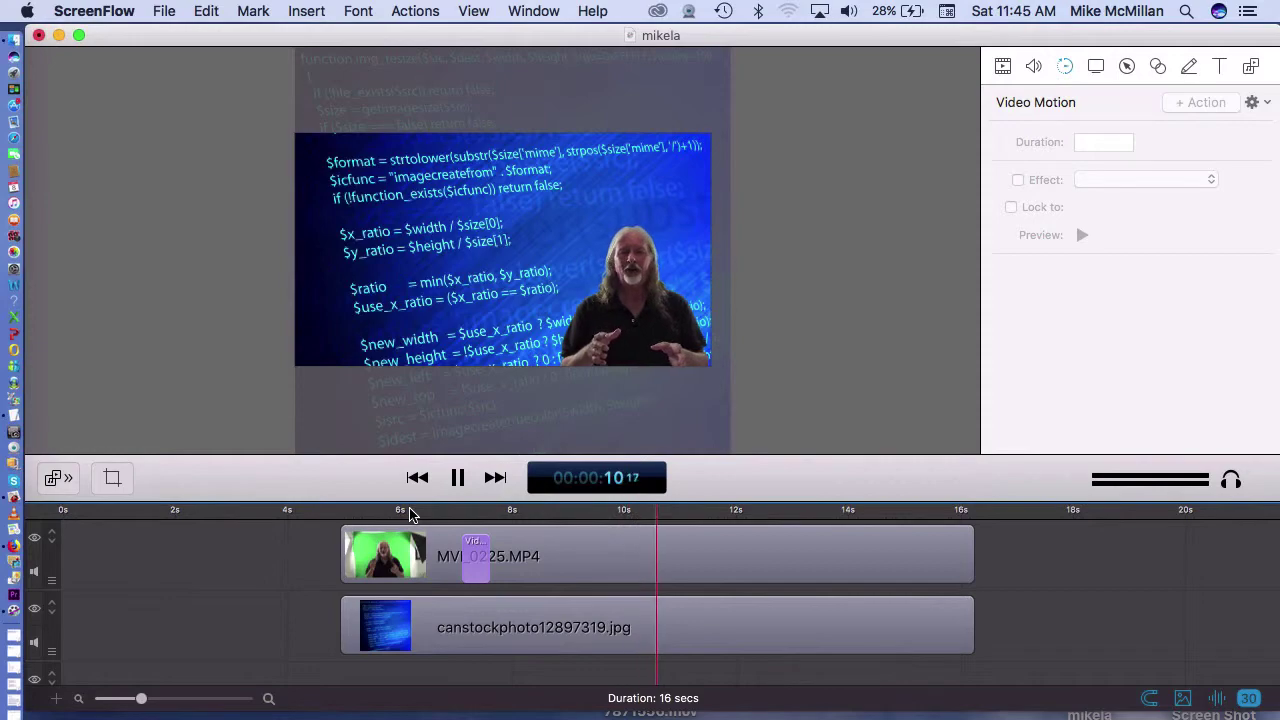
key(space)
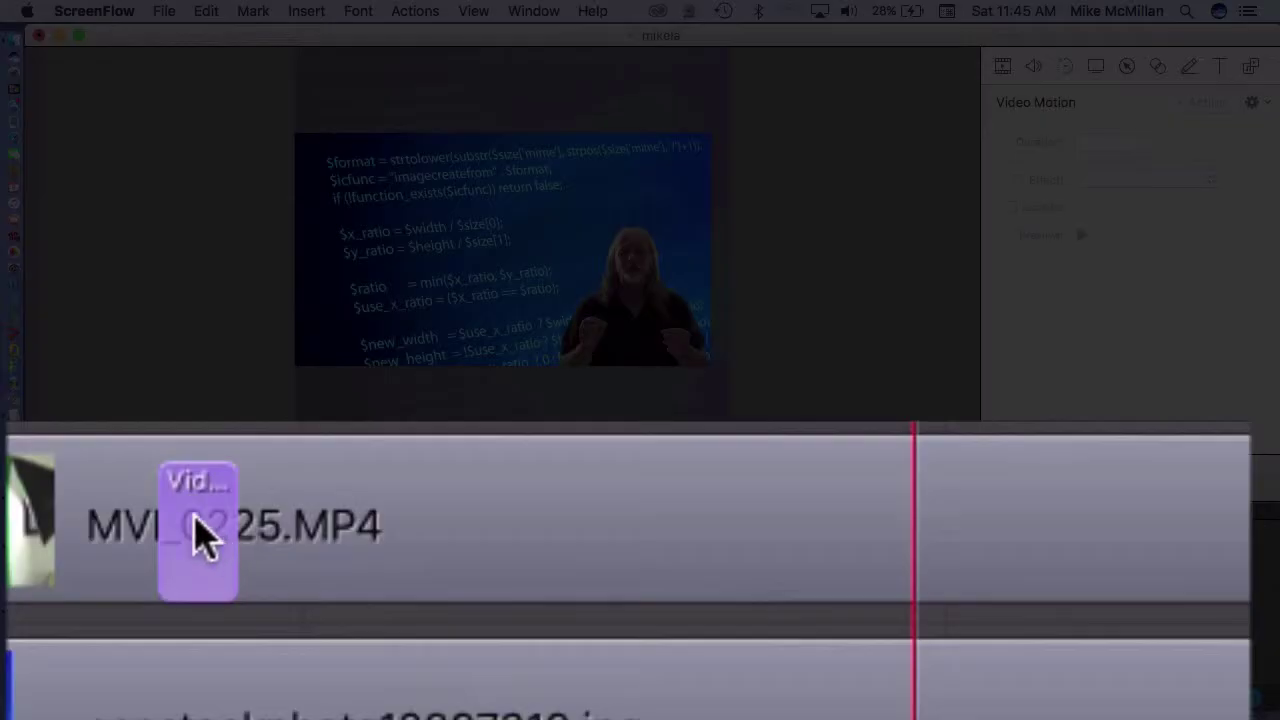
Lengthen the video action on MVI_0225.MP4 to about 3.2 seconds and preview the slower motion from before the clips.
click(478, 558)
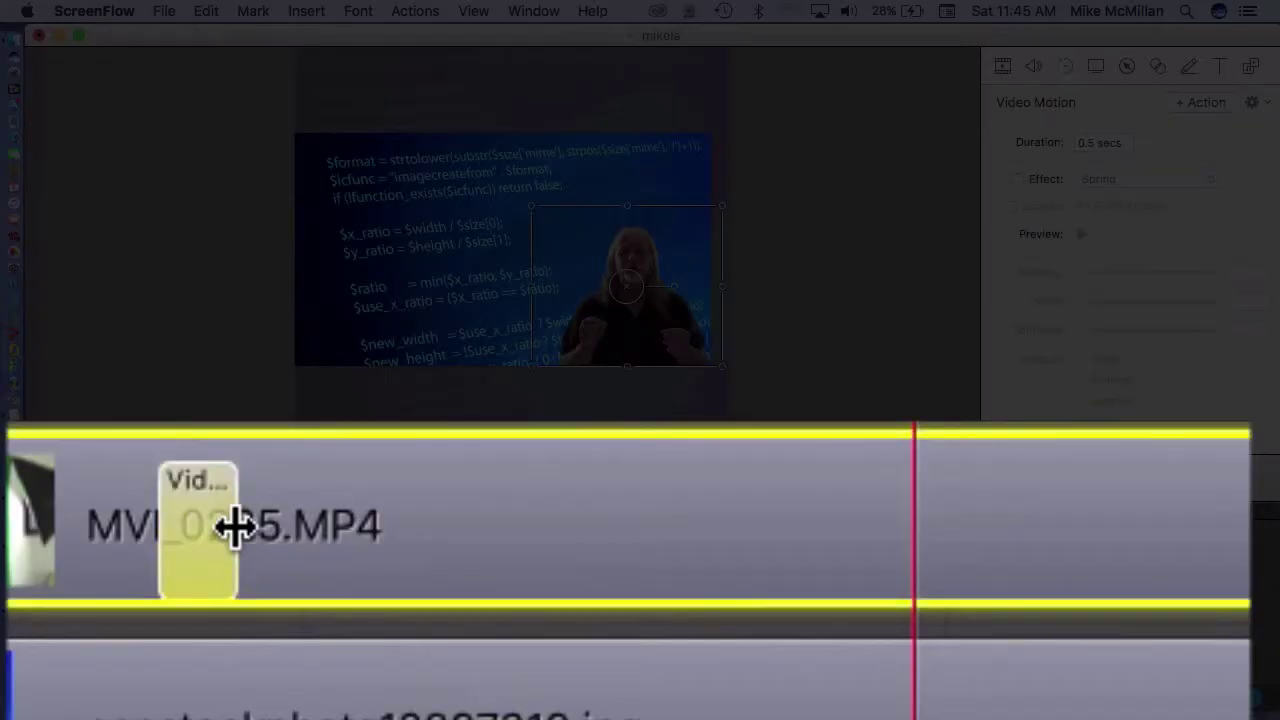
drag(234, 526, 679, 586)
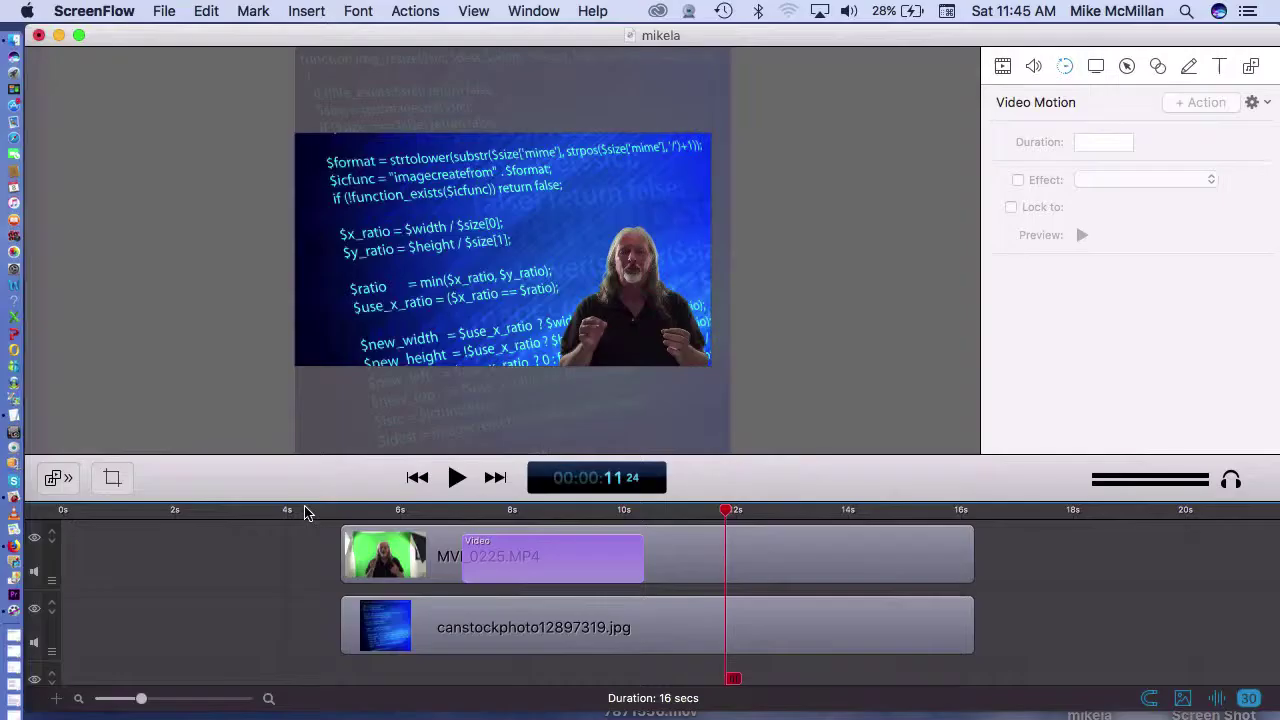
click(307, 511)
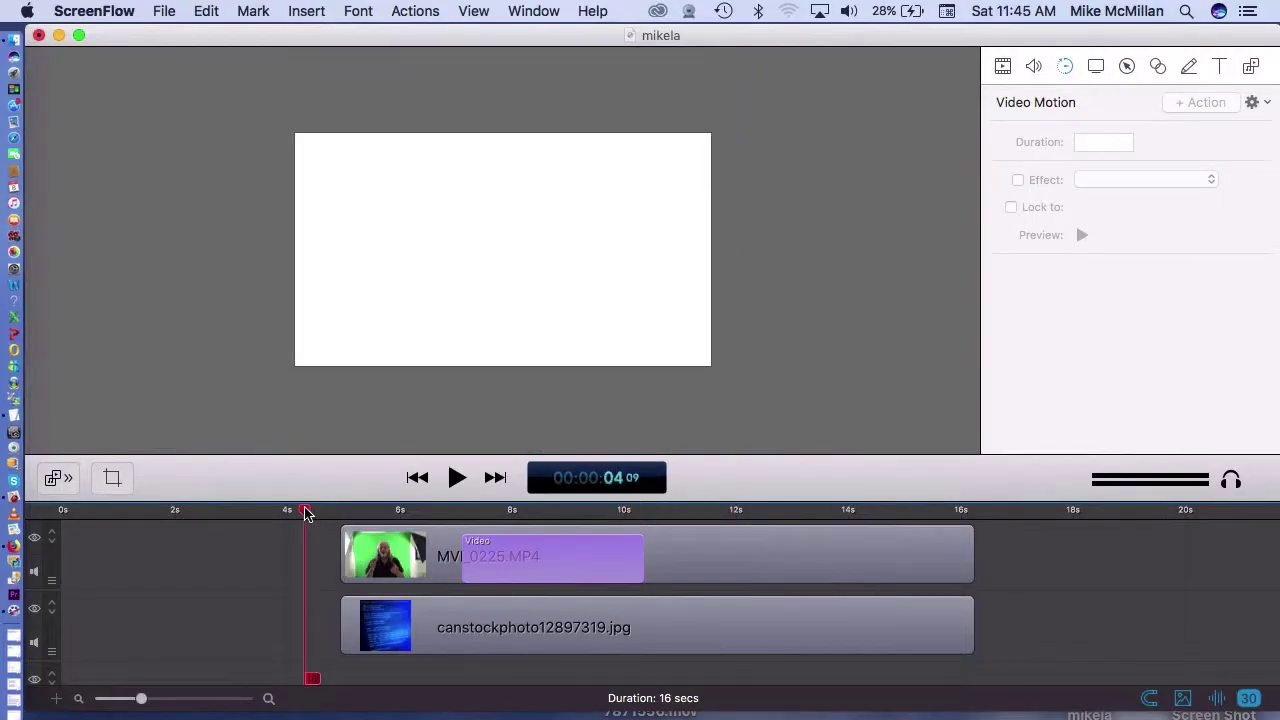
key(space)
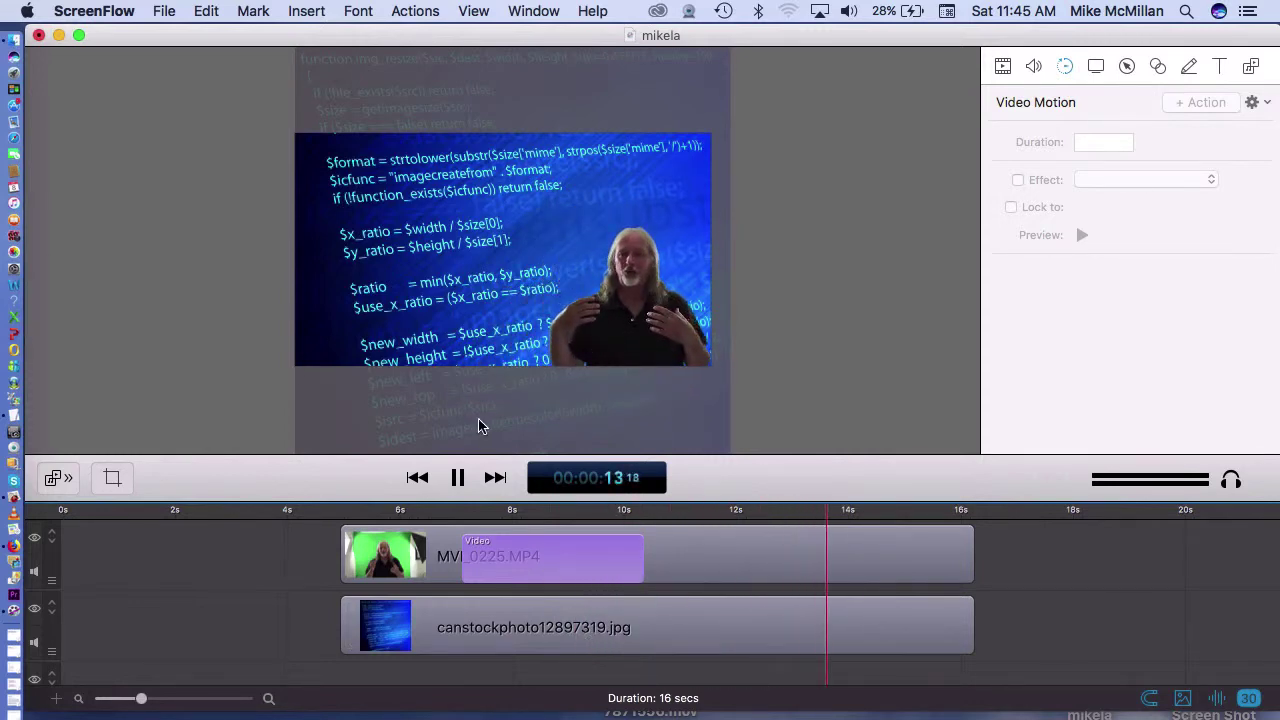
key(space)
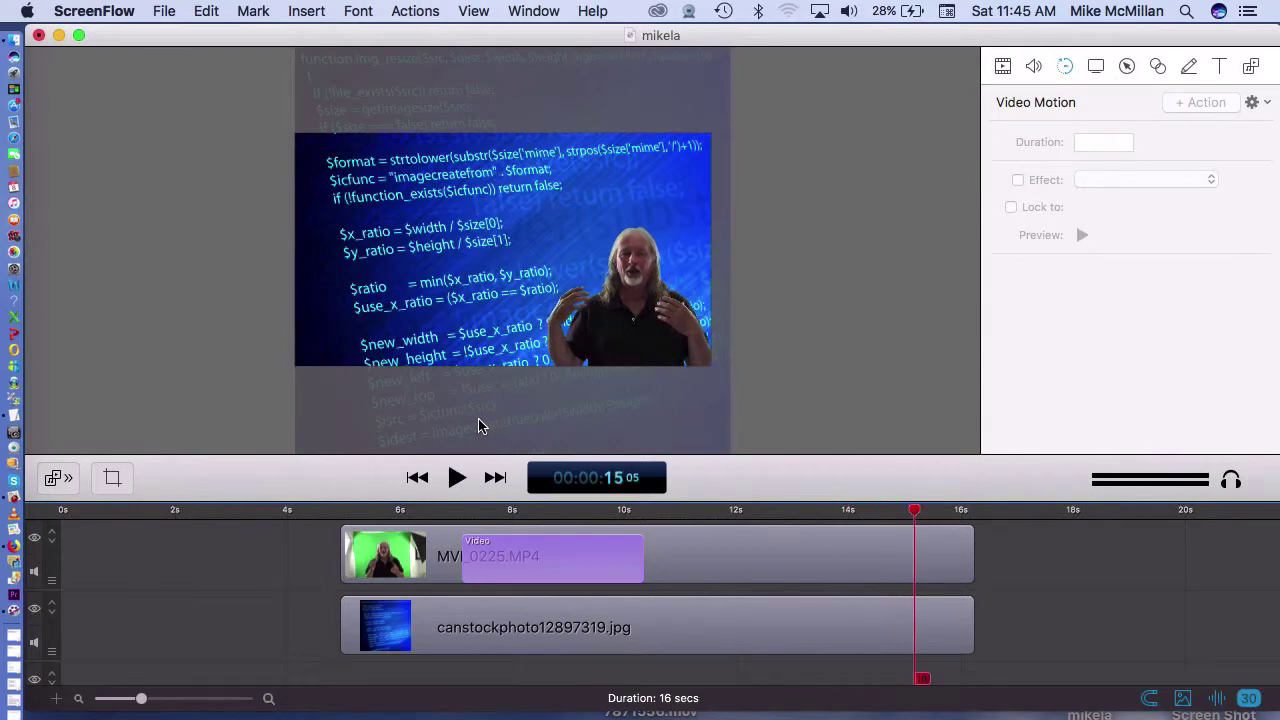
Shorten the video action on MVI_0225.MP4 to about 2.8 seconds and preview it from 00:00:04;13.
click(389, 512)
click(585, 559)
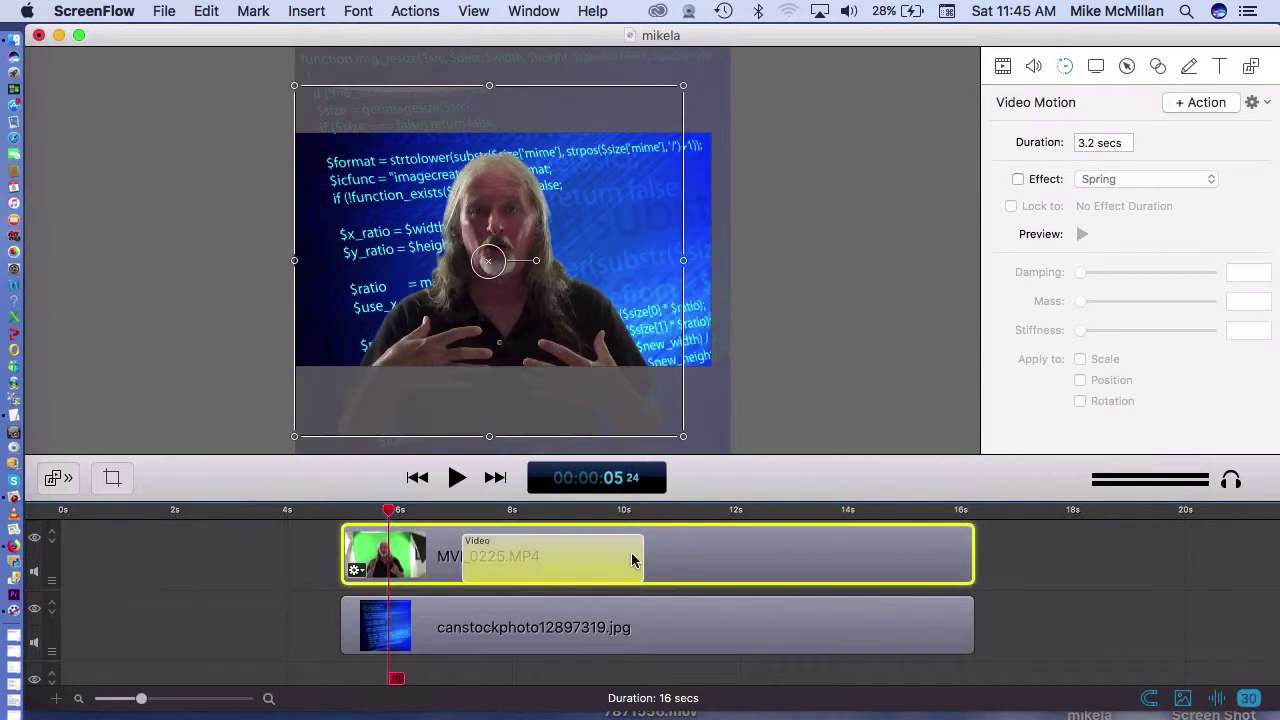
drag(642, 555, 605, 555)
click(310, 517)
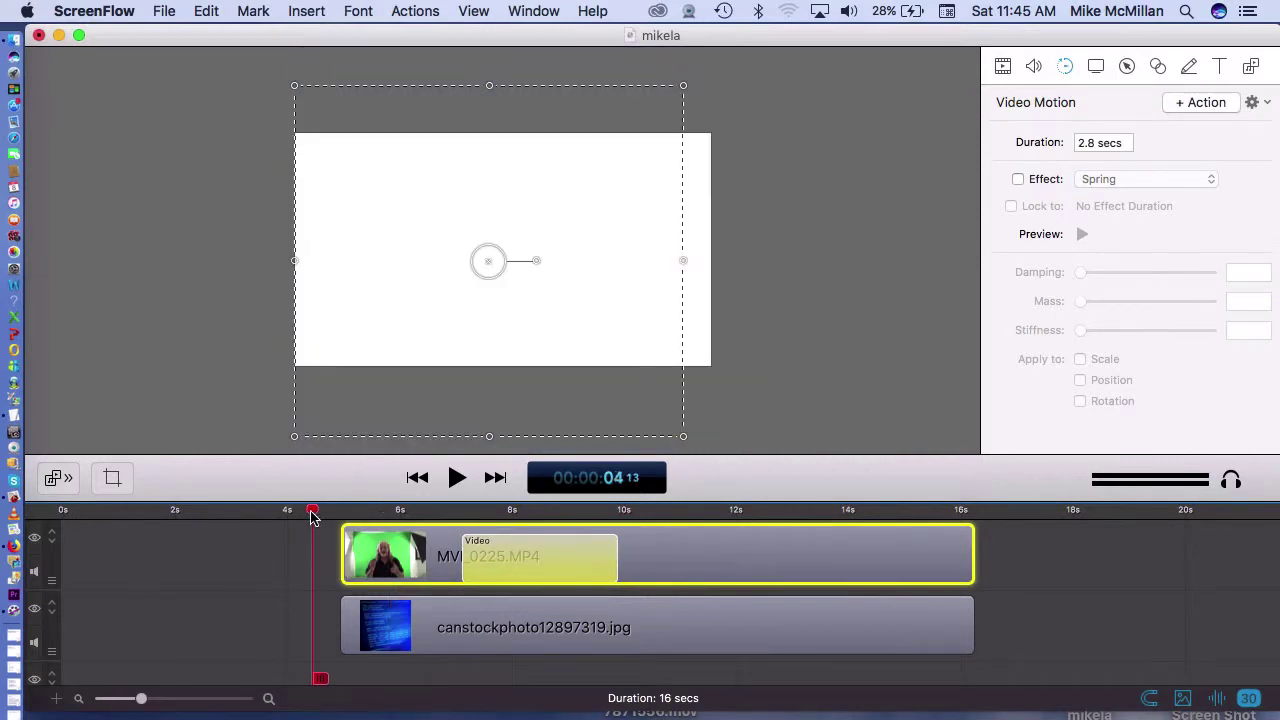
key(space)
click(249, 629)
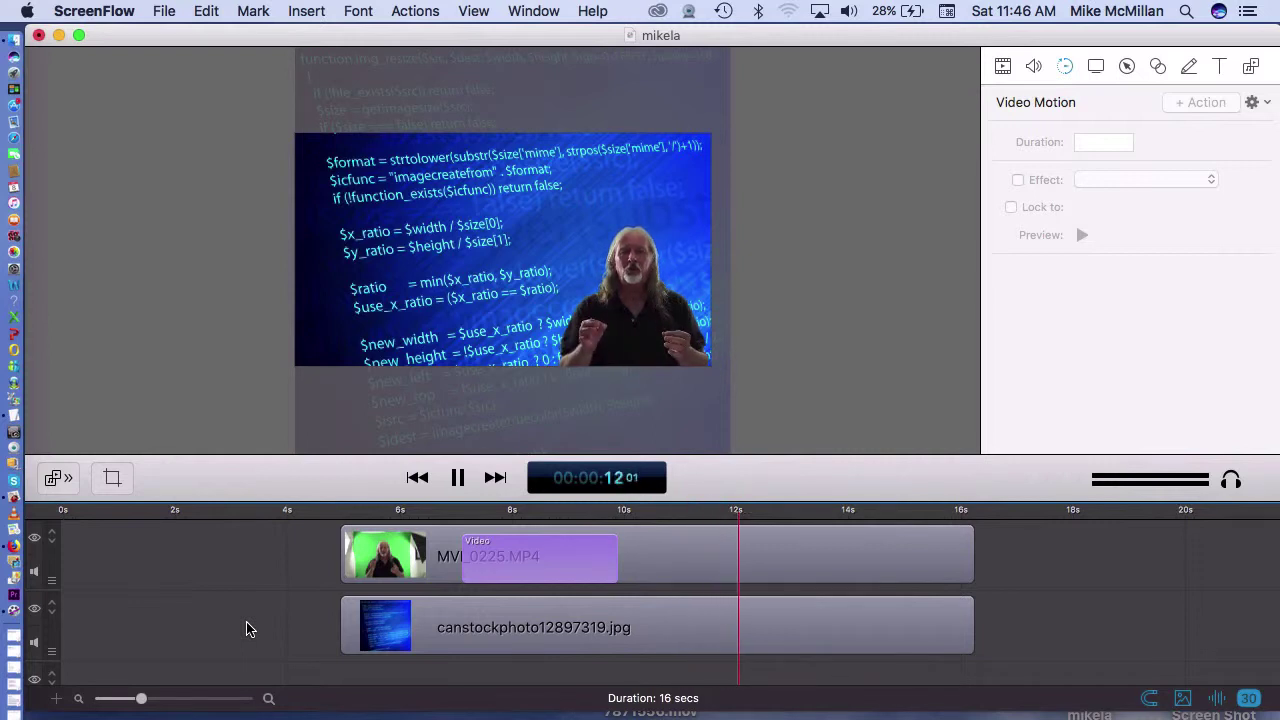
key(space)
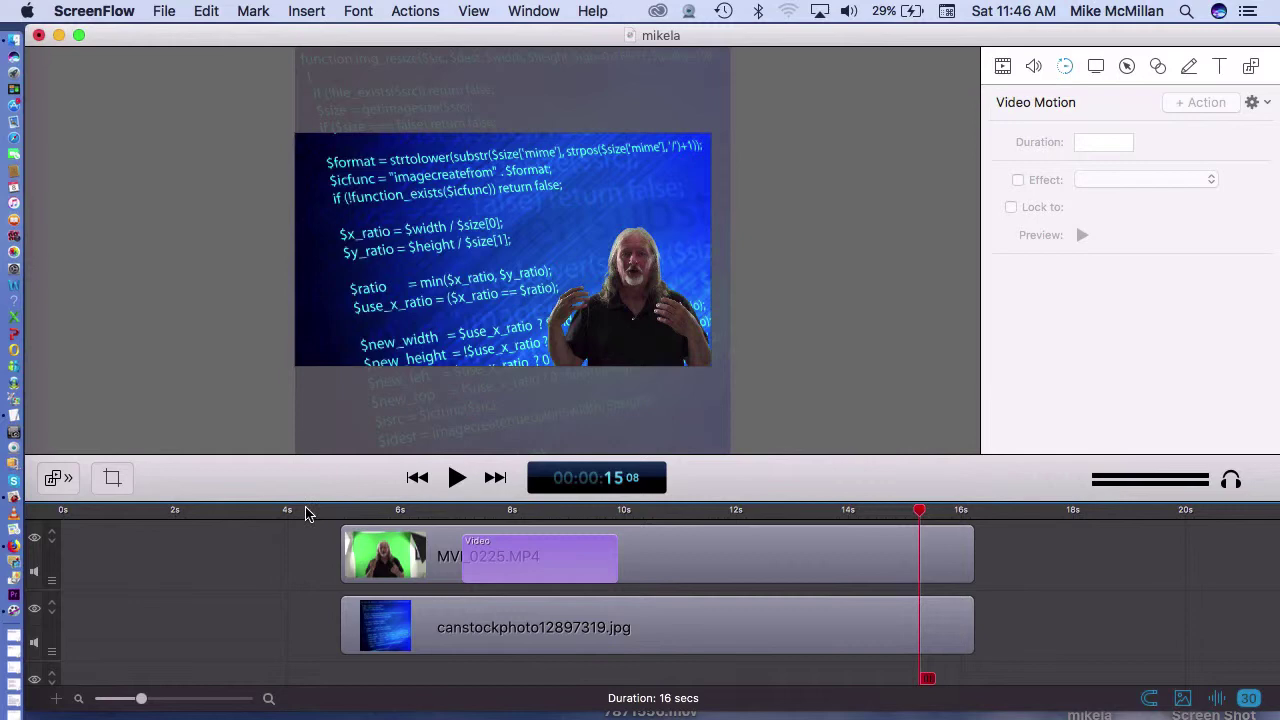
Replay the composition twice from just before the clips to review the speaker's shrink-and-move animation.
click(303, 510)
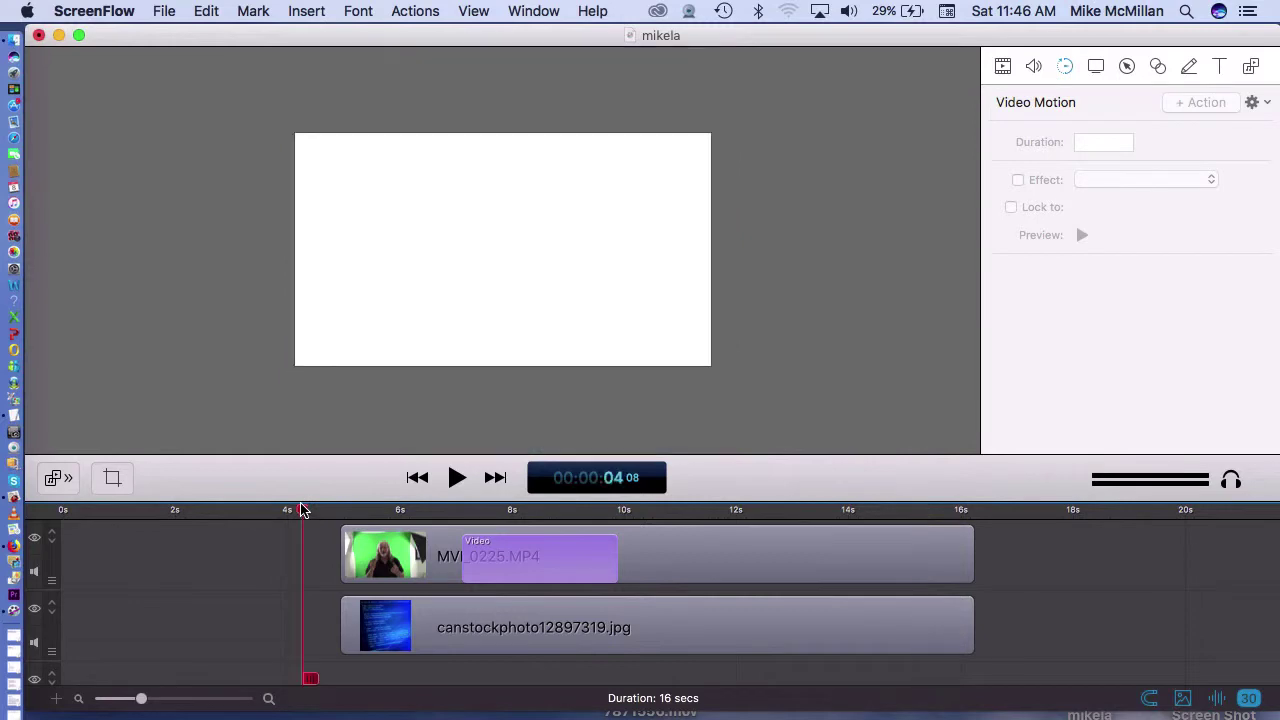
key(space)
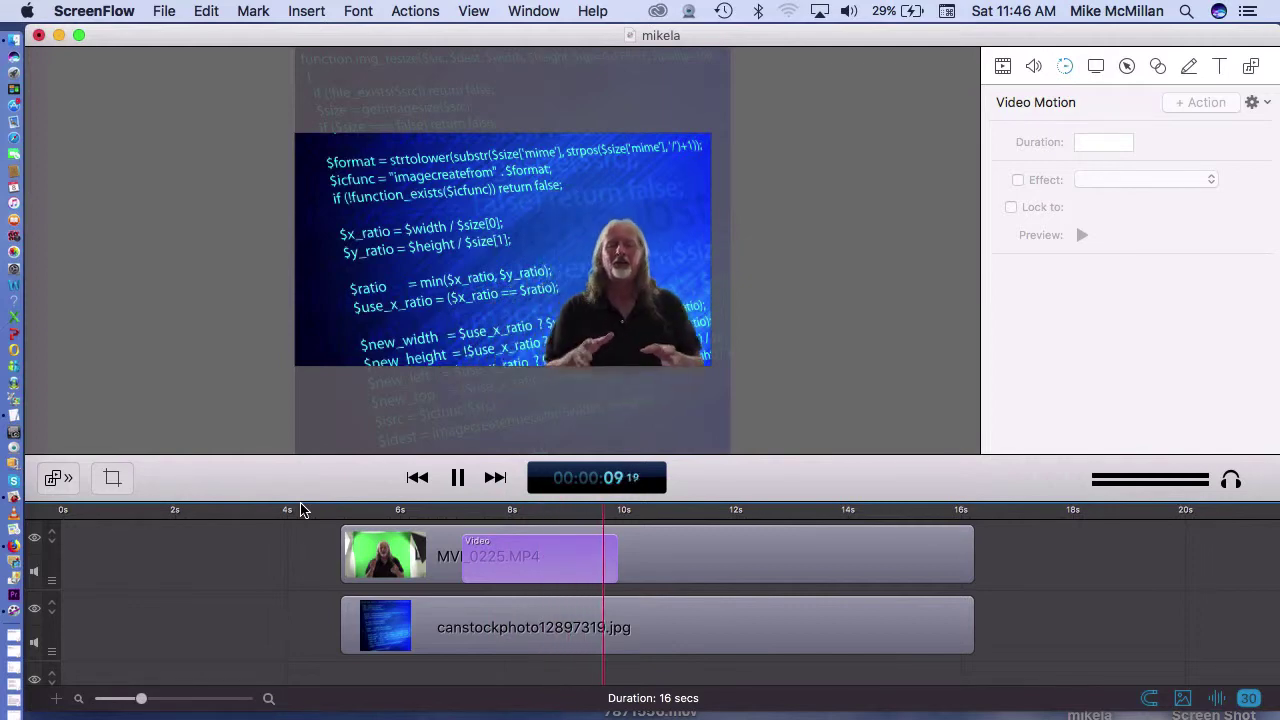
key(space)
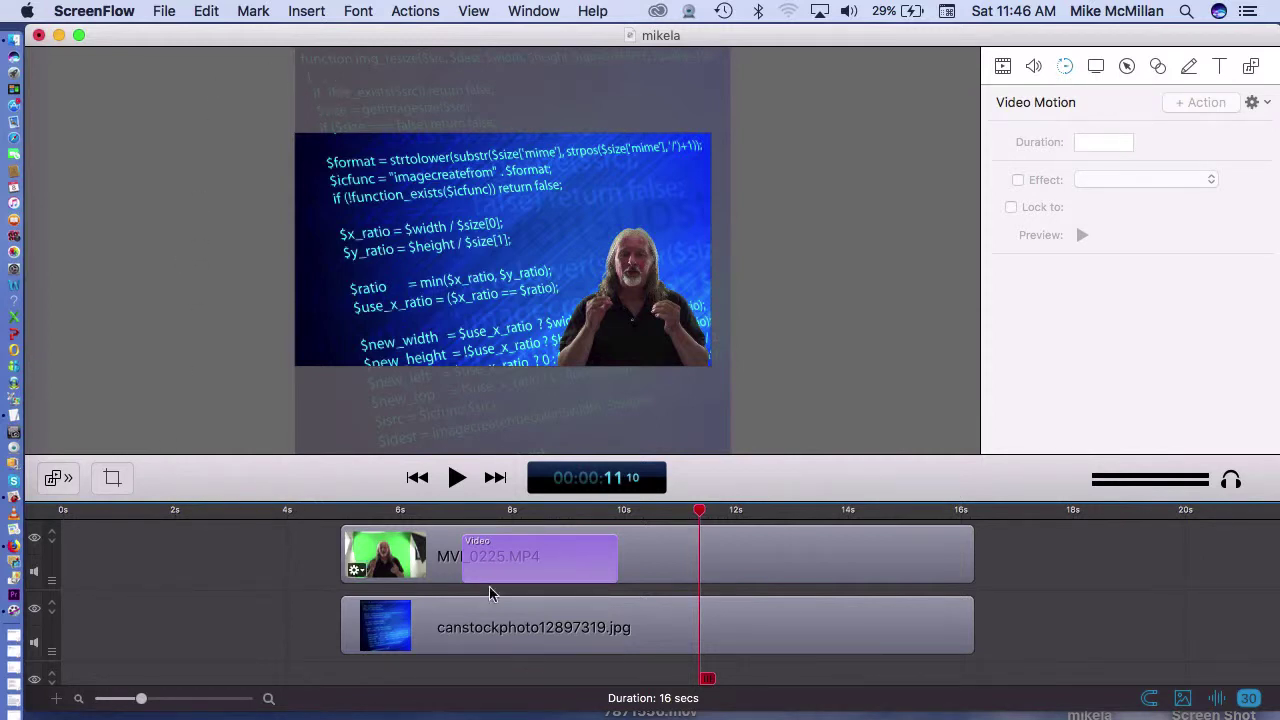
click(314, 515)
key(space)
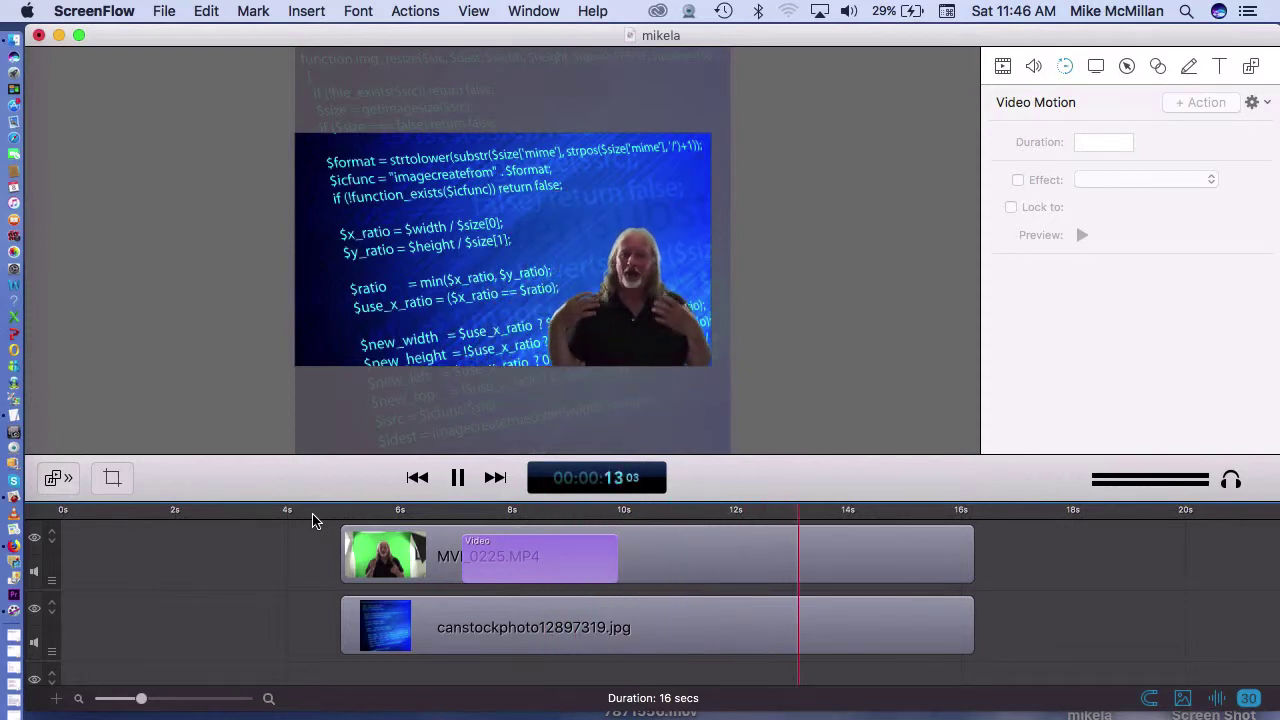
key(space)
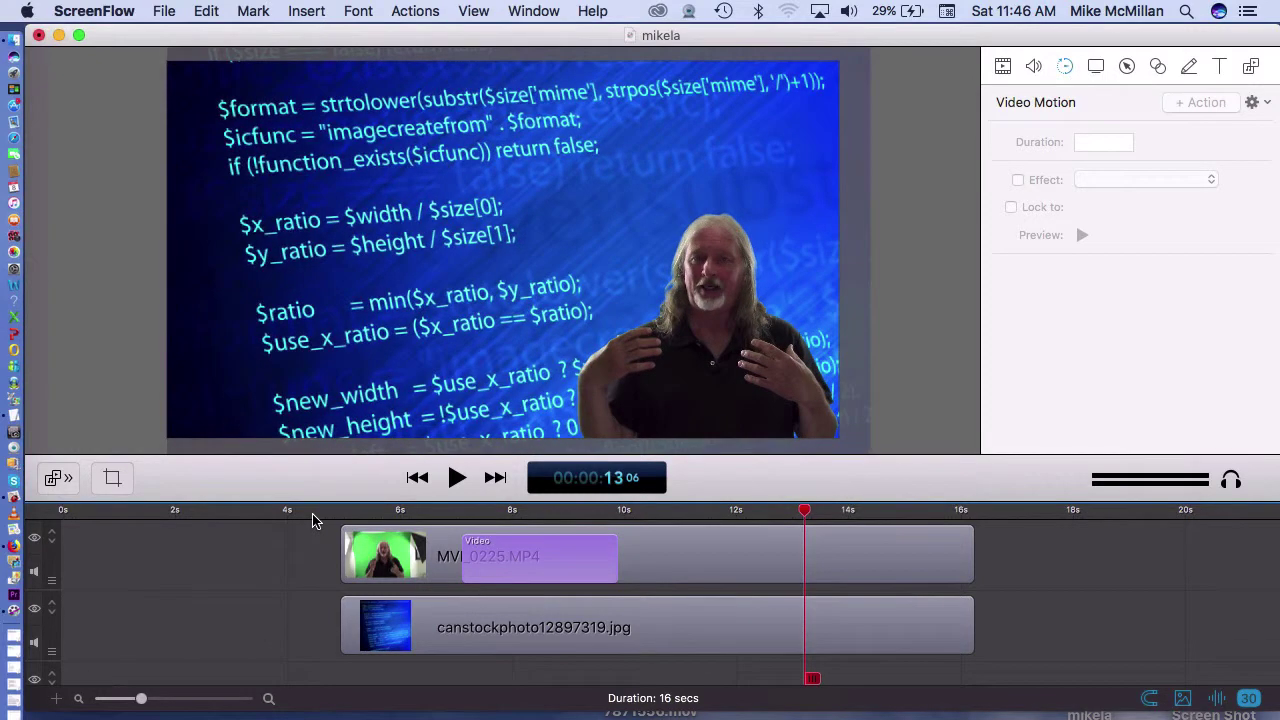
Play the composition from before the clips, stop at 00:00:14;25 and add a second video action to MVI_0225.MP4 there.
click(314, 516)
key(space)
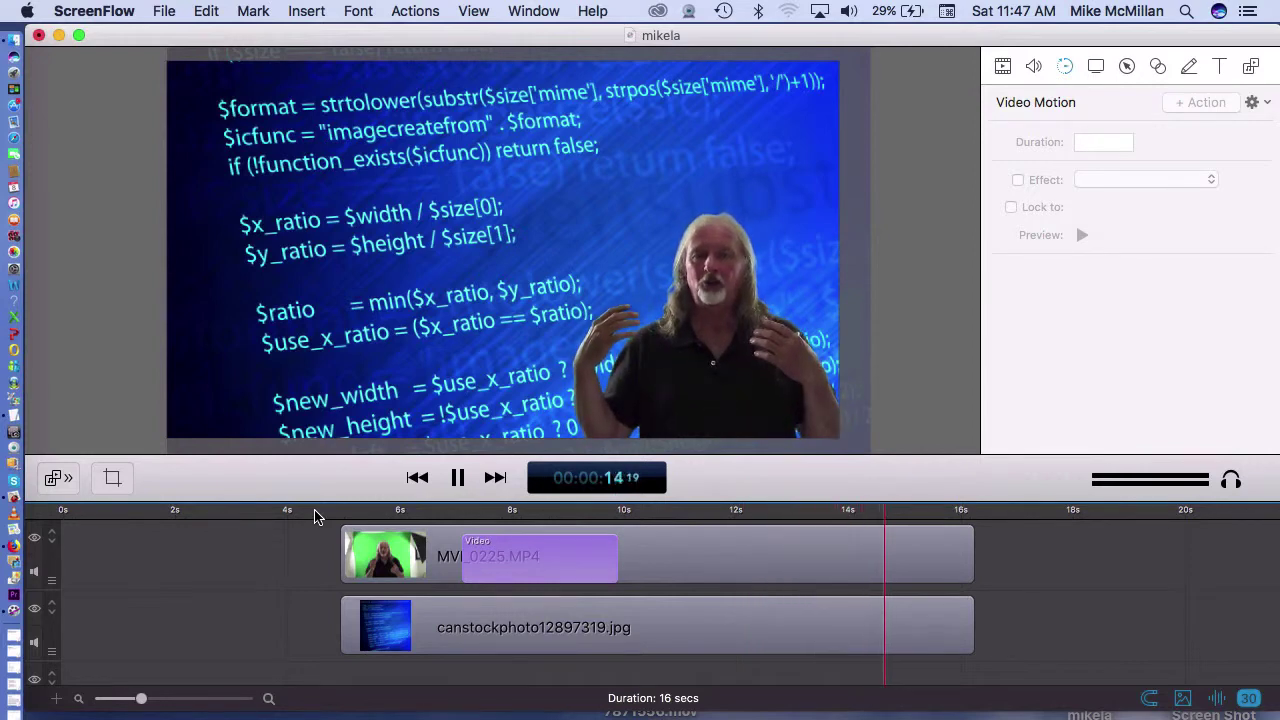
key(space)
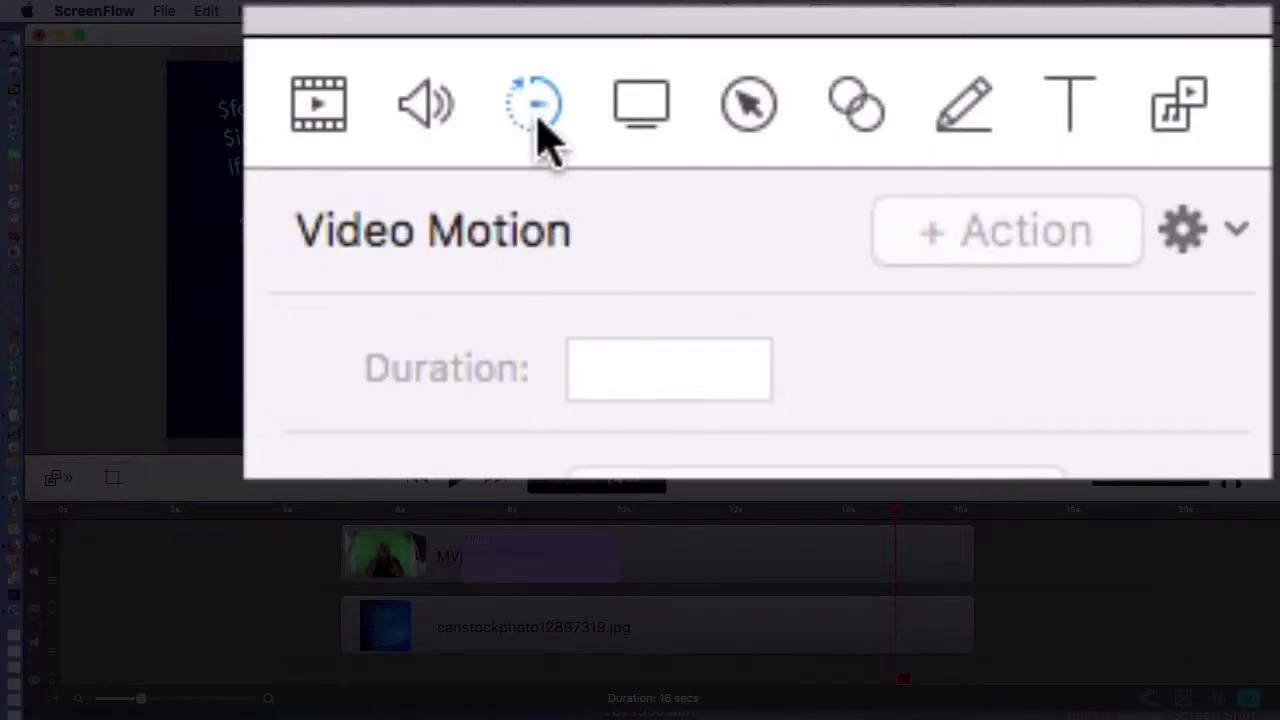
click(705, 570)
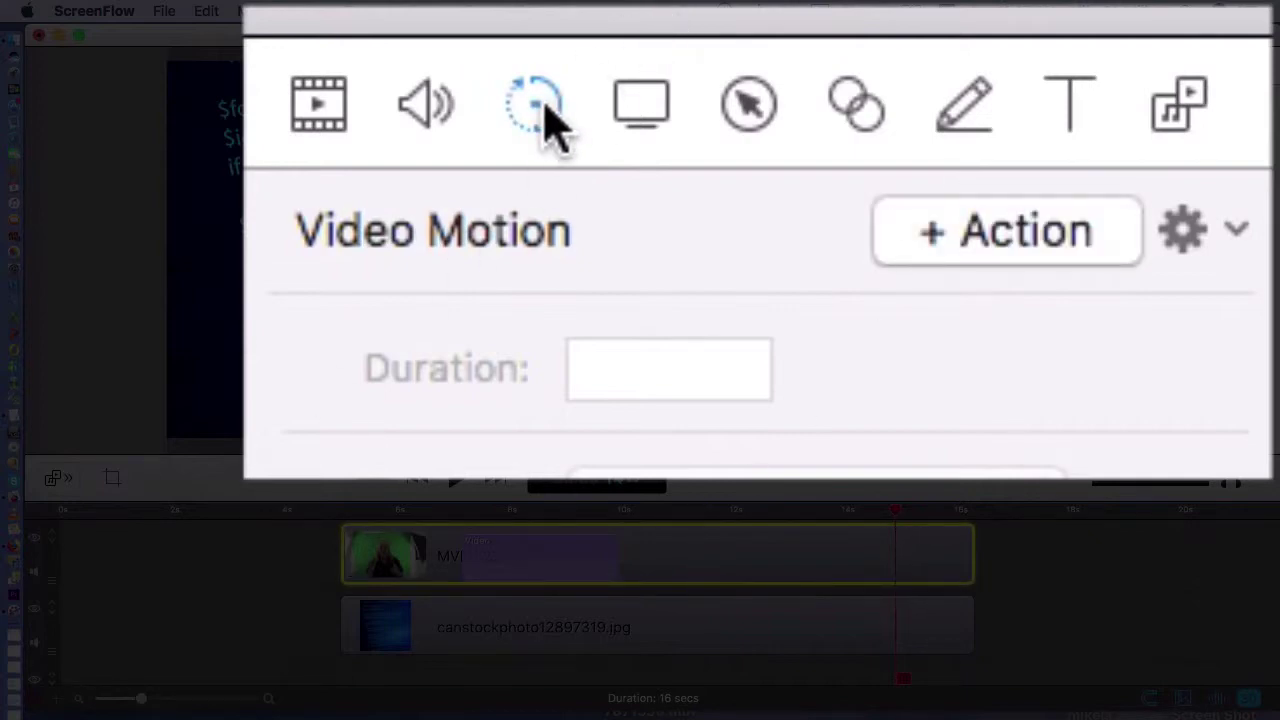
click(1002, 250)
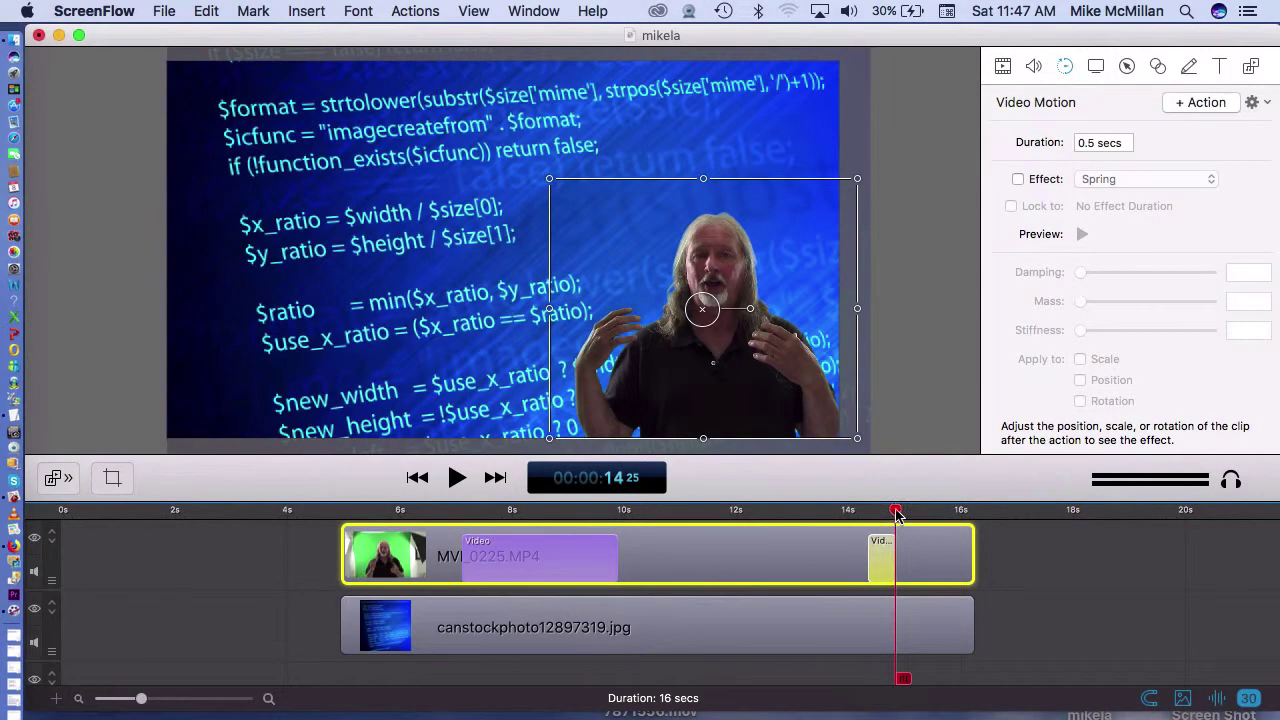
At the end of the new video action, move the speaker to the canvas's lower-left corner and preview the motion from 00:00:13;13.
drag(895, 511, 870, 514)
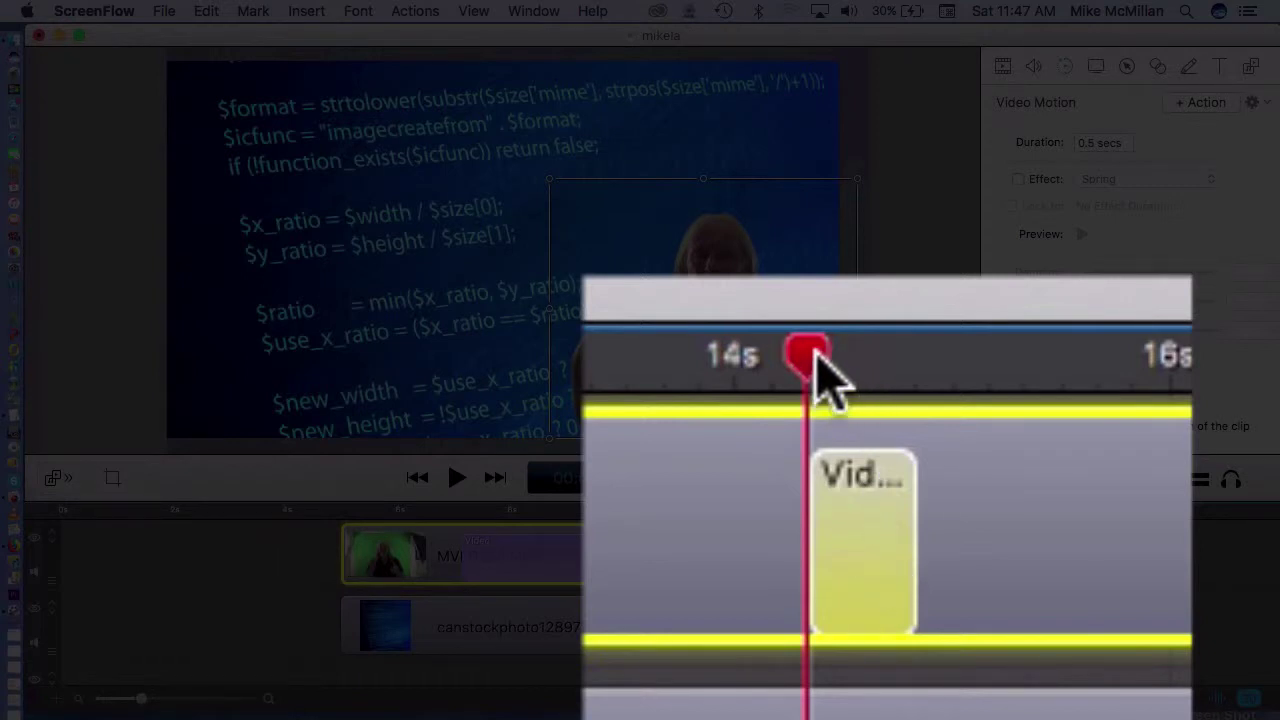
drag(814, 357, 908, 355)
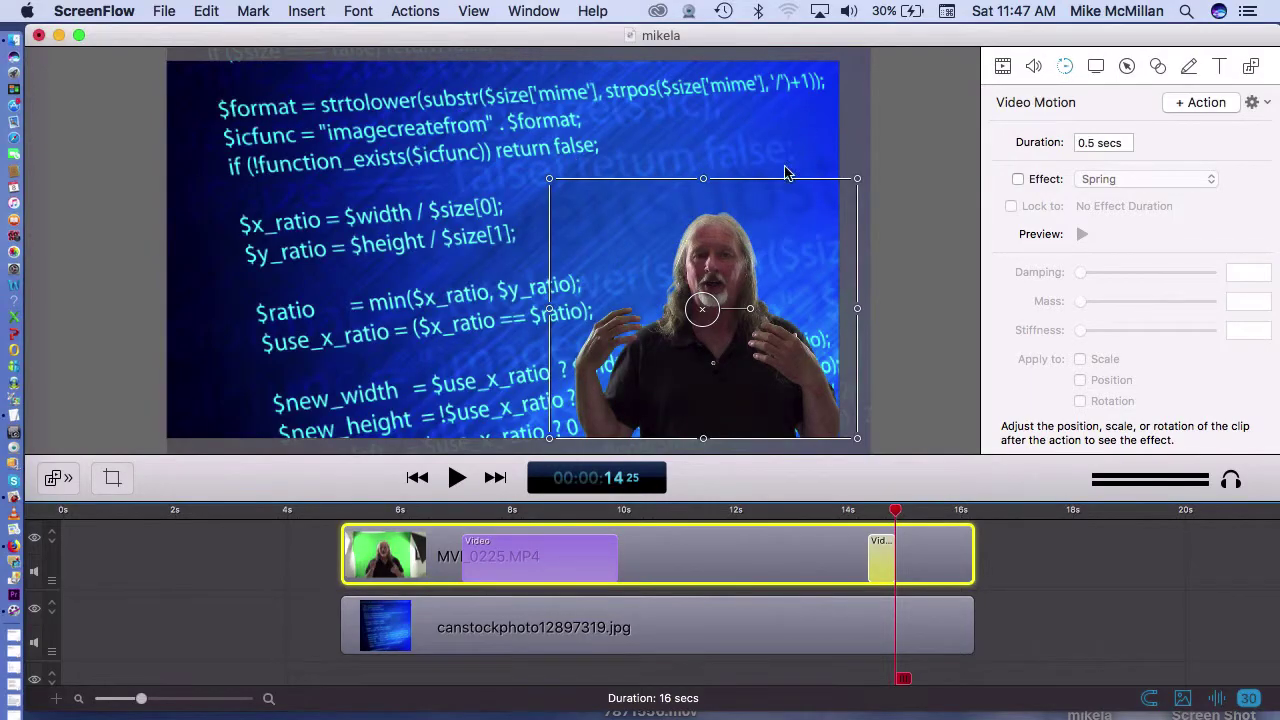
drag(829, 251, 436, 258)
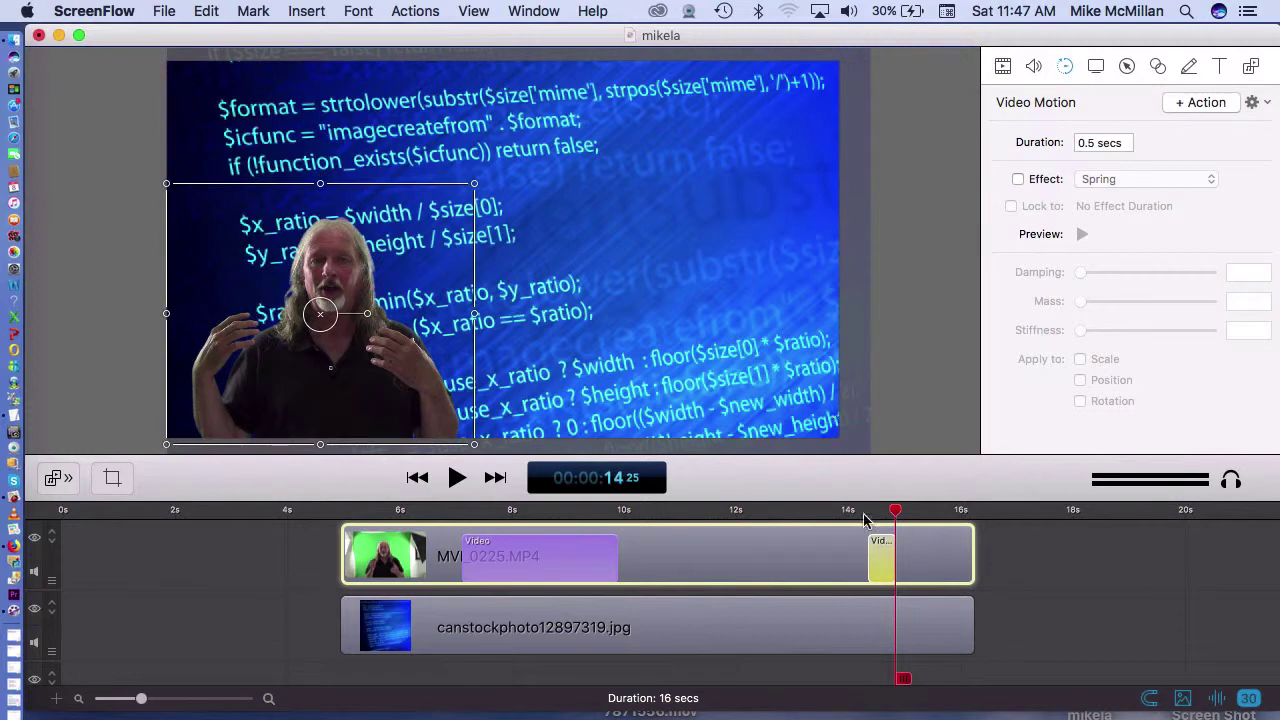
click(818, 512)
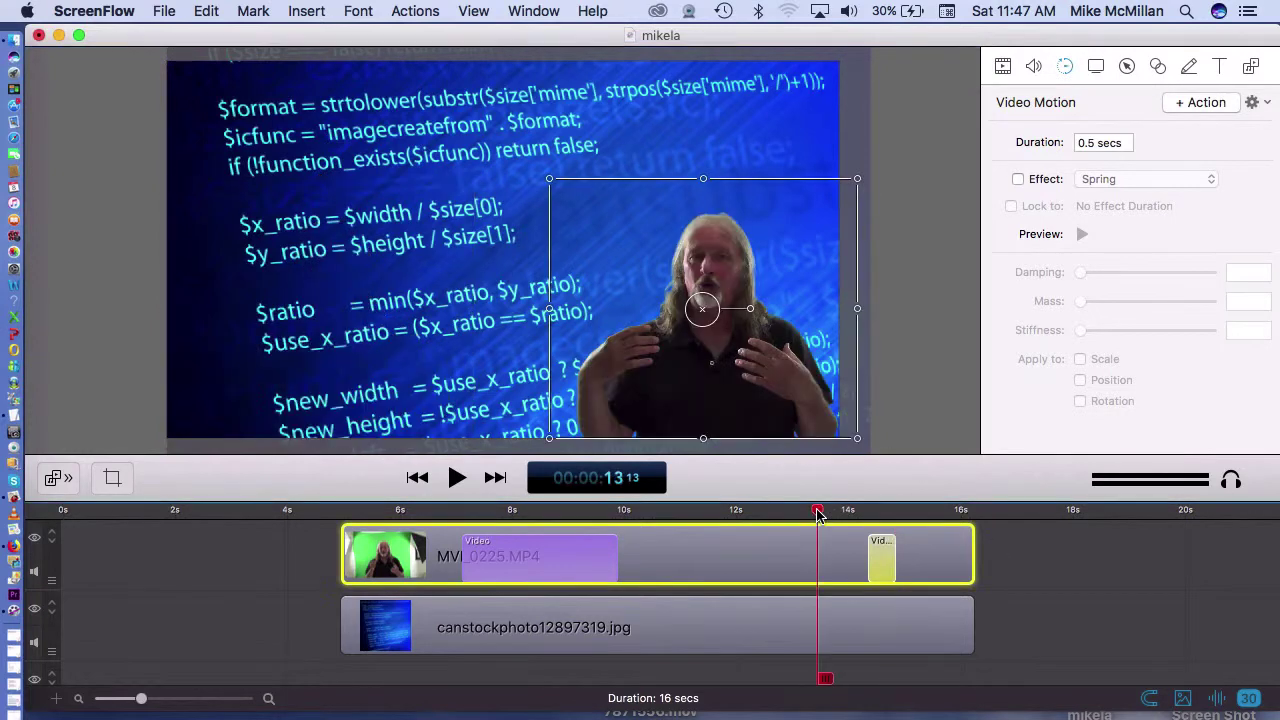
click(1149, 636)
key(space)
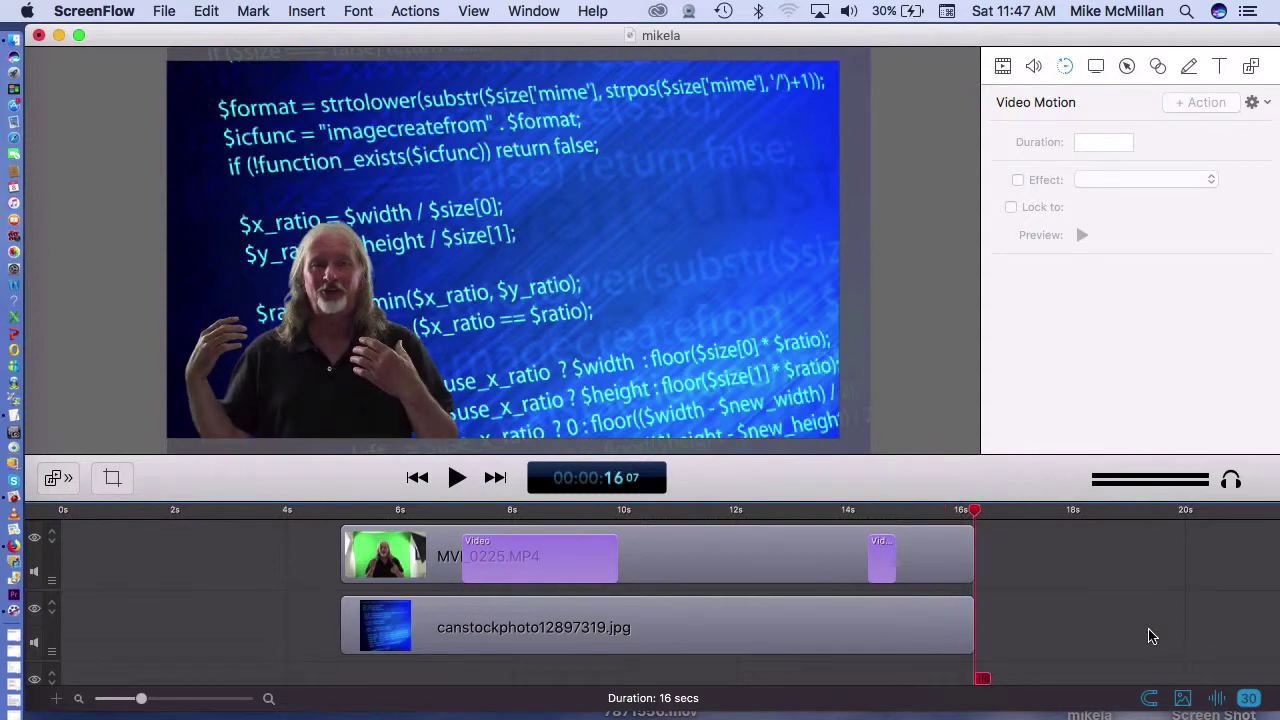
Lengthen the second video action on MVI_0225.MP4 to about 1.6 seconds and preview the slower move from 00:00:13;19.
click(888, 560)
drag(891, 561, 956, 561)
click(1095, 630)
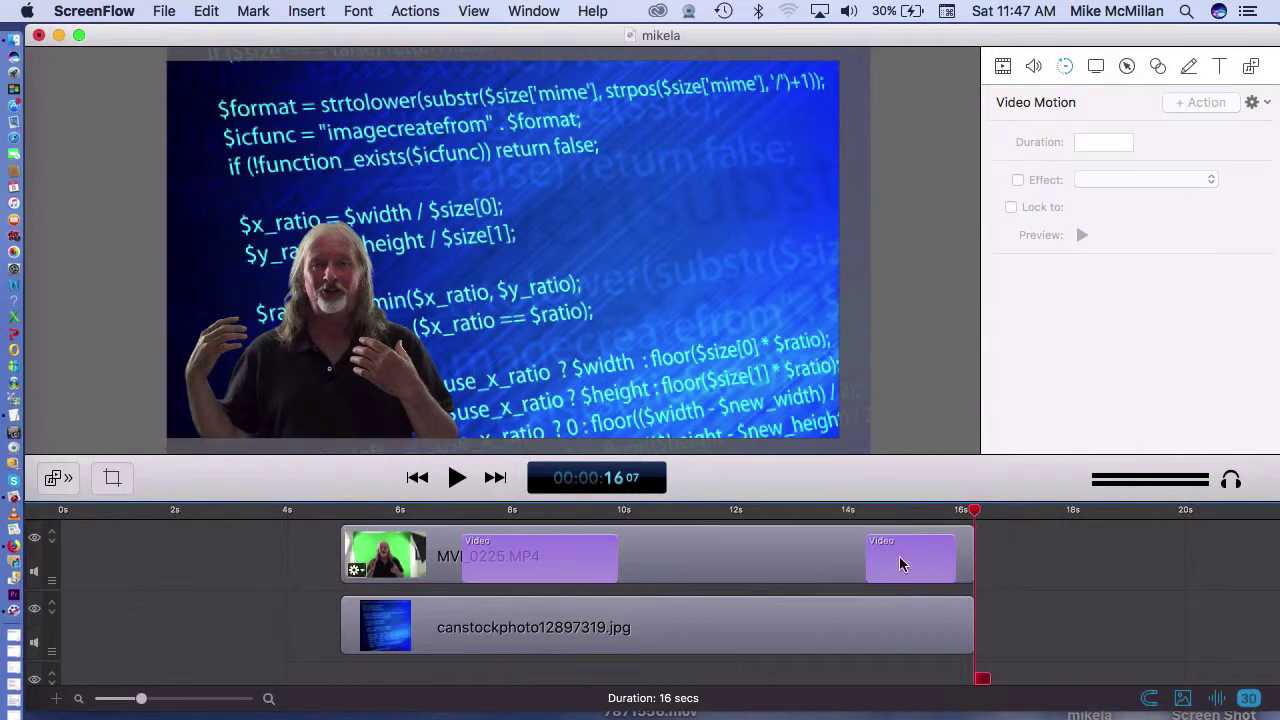
click(828, 514)
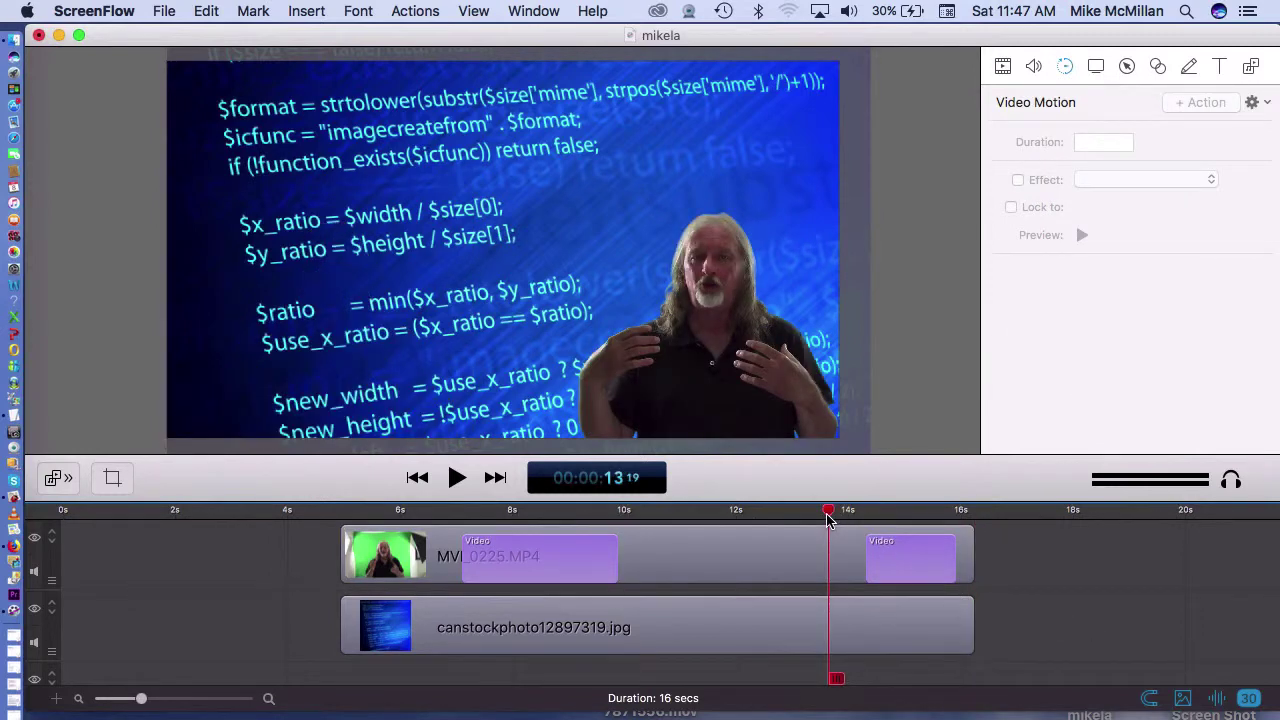
key(space)
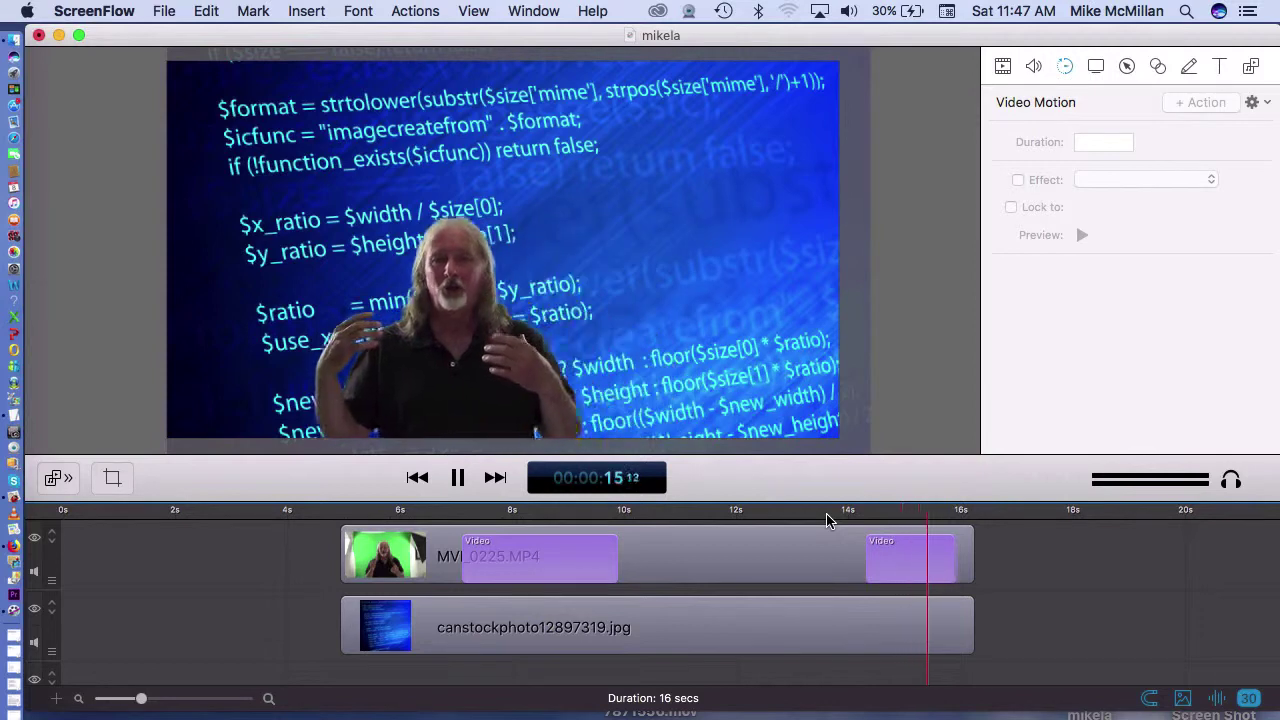